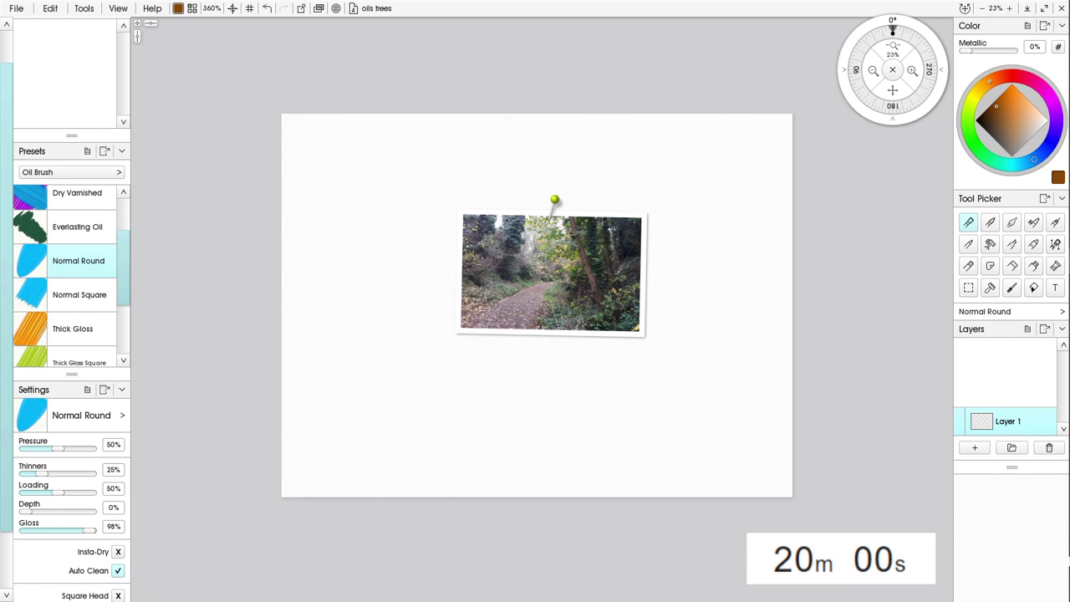
- Move the pinned woodland path reference photo off the canvas so the whole painting area is clear
{"action": "mouse_move", "coordinate": [553, 280]}
{"action": "left_click_drag", "start_coordinate": [552, 276], "coordinate": [113, 99]}
{"action": "left_click_drag", "start_coordinate": [194, 165], "coordinate": [184, 150]}
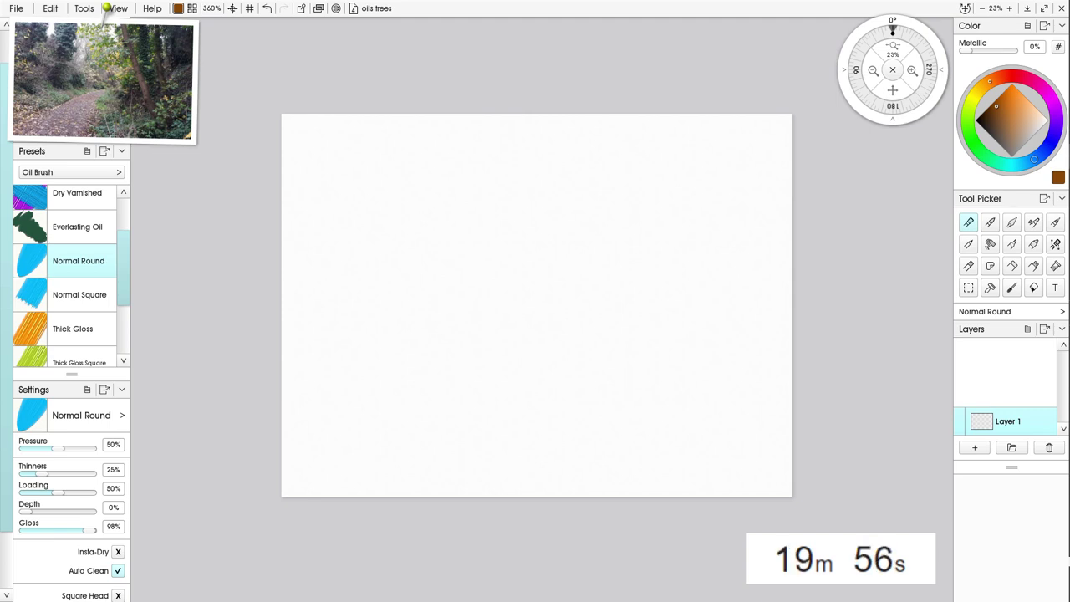
- Paint three slanting brown tree trunks down from the upper edge on the right half of the canvas
{"action": "left_click", "coordinate": [738, 122]}
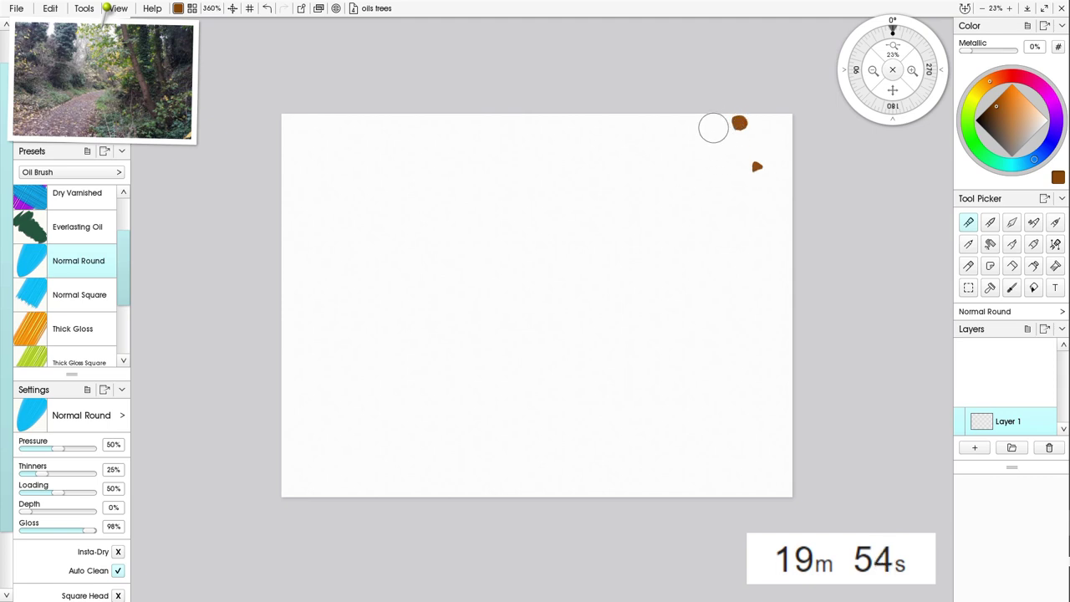
{"action": "mouse_move", "coordinate": [713, 128]}
{"action": "left_mouse_down"}
{"action": "mouse_move", "coordinate": [713, 174]}
{"action": "mouse_move", "coordinate": [699, 102]}
{"action": "mouse_move", "coordinate": [732, 276]}
{"action": "mouse_move", "coordinate": [739, 285]}
{"action": "mouse_move", "coordinate": [714, 176]}
{"action": "mouse_move", "coordinate": [756, 303]}
{"action": "mouse_move", "coordinate": [729, 220]}
{"action": "mouse_move", "coordinate": [748, 287]}
{"action": "mouse_move", "coordinate": [744, 322]}
{"action": "left_mouse_up"}
{"action": "mouse_move", "coordinate": [633, 129]}
{"action": "left_mouse_down"}
{"action": "mouse_move", "coordinate": [655, 215]}
{"action": "mouse_move", "coordinate": [646, 129]}
{"action": "mouse_move", "coordinate": [702, 333]}
{"action": "mouse_move", "coordinate": [652, 157]}
{"action": "mouse_move", "coordinate": [686, 294]}
{"action": "left_mouse_up"}
{"action": "mouse_move", "coordinate": [567, 117]}
{"action": "left_mouse_down"}
{"action": "mouse_move", "coordinate": [645, 346]}
{"action": "mouse_move", "coordinate": [633, 351]}
{"action": "mouse_move", "coordinate": [627, 314]}
{"action": "mouse_move", "coordinate": [681, 379]}
{"action": "left_mouse_up"}
- Add pale grey-brown highlight strokes along the three brown tree trunks
{"action": "mouse_move", "coordinate": [597, 201]}
{"action": "left_mouse_down"}
{"action": "mouse_move", "coordinate": [618, 309]}
{"action": "mouse_move", "coordinate": [594, 228]}
{"action": "mouse_move", "coordinate": [632, 328]}
{"action": "mouse_move", "coordinate": [665, 346]}
{"action": "mouse_move", "coordinate": [641, 361]}
{"action": "mouse_move", "coordinate": [566, 120]}
{"action": "mouse_move", "coordinate": [586, 218]}
{"action": "mouse_move", "coordinate": [562, 107]}
{"action": "mouse_move", "coordinate": [611, 331]}
{"action": "mouse_move", "coordinate": [611, 297]}
{"action": "left_mouse_up"}
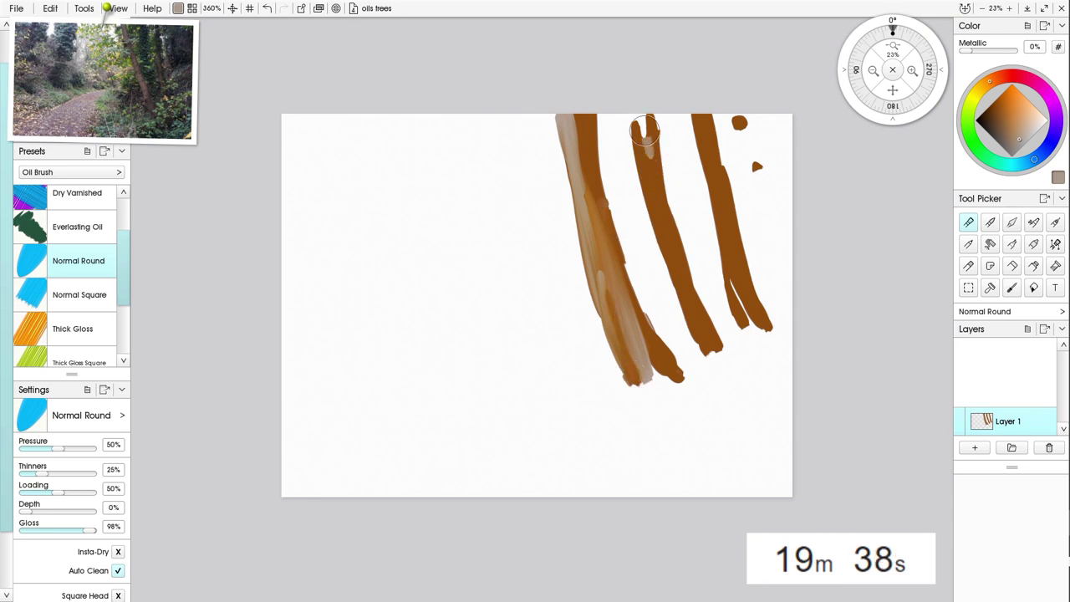
{"action": "mouse_move", "coordinate": [644, 131]}
{"action": "left_mouse_down"}
{"action": "mouse_move", "coordinate": [678, 287]}
{"action": "mouse_move", "coordinate": [654, 196]}
{"action": "mouse_move", "coordinate": [702, 352]}
{"action": "mouse_move", "coordinate": [650, 188]}
{"action": "mouse_move", "coordinate": [708, 356]}
{"action": "mouse_move", "coordinate": [685, 214]}
{"action": "mouse_move", "coordinate": [710, 196]}
{"action": "mouse_move", "coordinate": [729, 266]}
{"action": "left_mouse_up"}
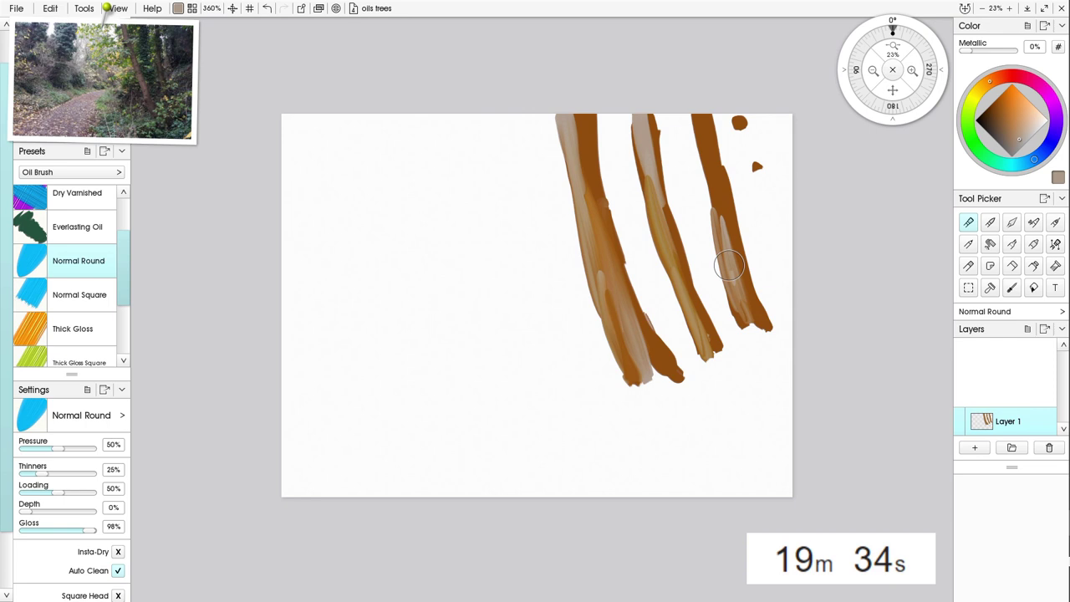
{"action": "mouse_move", "coordinate": [713, 165]}
{"action": "left_mouse_down"}
{"action": "mouse_move", "coordinate": [755, 323]}
{"action": "mouse_move", "coordinate": [743, 378]}
{"action": "mouse_move", "coordinate": [755, 335]}
{"action": "mouse_move", "coordinate": [732, 332]}
{"action": "mouse_move", "coordinate": [771, 347]}
{"action": "left_mouse_up"}
- Paint dark blue shadow strokes around the bases of the brown trunks and up between them
{"action": "left_click", "coordinate": [1050, 143]}
{"action": "mouse_move", "coordinate": [724, 311]}
{"action": "left_mouse_down"}
{"action": "mouse_move", "coordinate": [733, 340]}
{"action": "mouse_move", "coordinate": [745, 332]}
{"action": "mouse_move", "coordinate": [769, 348]}
{"action": "left_mouse_up"}
{"action": "mouse_move", "coordinate": [719, 289]}
{"action": "left_mouse_down"}
{"action": "mouse_move", "coordinate": [750, 380]}
{"action": "mouse_move", "coordinate": [710, 375]}
{"action": "mouse_move", "coordinate": [711, 303]}
{"action": "mouse_move", "coordinate": [704, 372]}
{"action": "mouse_move", "coordinate": [670, 318]}
{"action": "mouse_move", "coordinate": [698, 400]}
{"action": "mouse_move", "coordinate": [672, 376]}
{"action": "mouse_move", "coordinate": [632, 384]}
{"action": "mouse_move", "coordinate": [590, 337]}
{"action": "mouse_move", "coordinate": [618, 375]}
{"action": "mouse_move", "coordinate": [656, 362]}
{"action": "mouse_move", "coordinate": [614, 391]}
{"action": "mouse_move", "coordinate": [586, 380]}
{"action": "mouse_move", "coordinate": [584, 337]}
{"action": "mouse_move", "coordinate": [619, 398]}
{"action": "mouse_move", "coordinate": [665, 378]}
{"action": "left_mouse_up"}
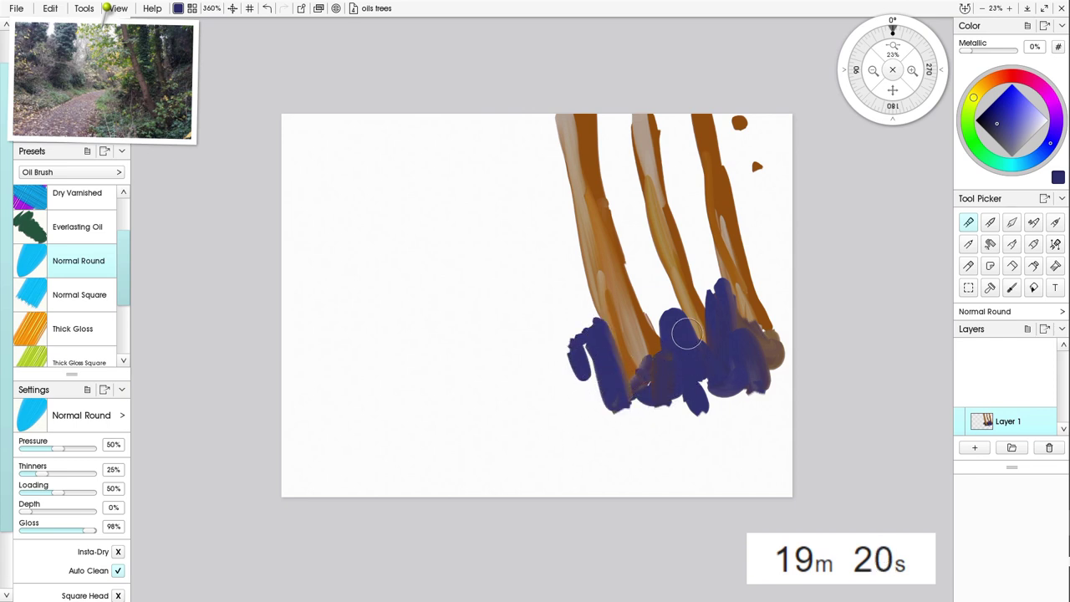
{"action": "mouse_move", "coordinate": [686, 334]}
{"action": "left_mouse_down"}
{"action": "mouse_move", "coordinate": [649, 288]}
{"action": "mouse_move", "coordinate": [635, 241]}
{"action": "mouse_move", "coordinate": [669, 290]}
{"action": "mouse_move", "coordinate": [684, 353]}
{"action": "mouse_move", "coordinate": [670, 295]}
{"action": "left_mouse_up"}
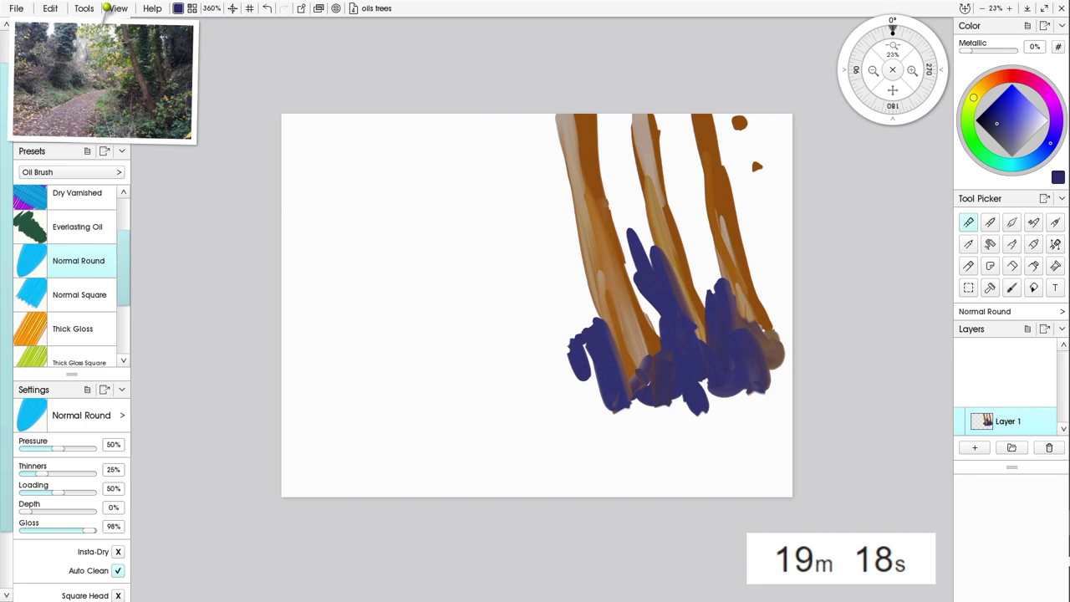
- Fill the gaps between the brown trunks and the area beside the rightmost trunk with mid-green strokes
{"action": "left_click", "coordinate": [968, 128]}
{"action": "mouse_move", "coordinate": [634, 198]}
{"action": "left_mouse_down"}
{"action": "mouse_move", "coordinate": [659, 284]}
{"action": "mouse_move", "coordinate": [628, 209]}
{"action": "mouse_move", "coordinate": [643, 297]}
{"action": "mouse_move", "coordinate": [665, 341]}
{"action": "mouse_move", "coordinate": [628, 159]}
{"action": "mouse_move", "coordinate": [638, 226]}
{"action": "mouse_move", "coordinate": [605, 124]}
{"action": "mouse_move", "coordinate": [630, 233]}
{"action": "left_mouse_up"}
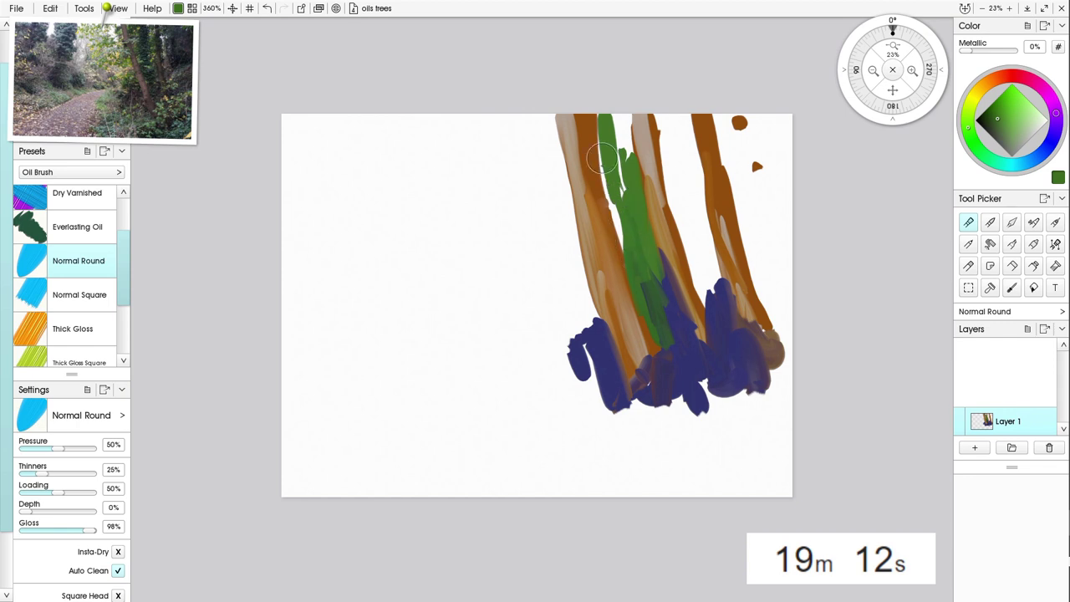
{"action": "mouse_move", "coordinate": [602, 159]}
{"action": "left_mouse_down"}
{"action": "mouse_move", "coordinate": [628, 250]}
{"action": "mouse_move", "coordinate": [621, 104]}
{"action": "mouse_move", "coordinate": [710, 265]}
{"action": "left_mouse_up"}
{"action": "mouse_move", "coordinate": [711, 266]}
{"action": "left_mouse_down"}
{"action": "mouse_move", "coordinate": [689, 156]}
{"action": "mouse_move", "coordinate": [700, 205]}
{"action": "mouse_move", "coordinate": [671, 159]}
{"action": "mouse_move", "coordinate": [715, 308]}
{"action": "mouse_move", "coordinate": [687, 219]}
{"action": "mouse_move", "coordinate": [694, 188]}
{"action": "mouse_move", "coordinate": [712, 261]}
{"action": "left_mouse_up"}
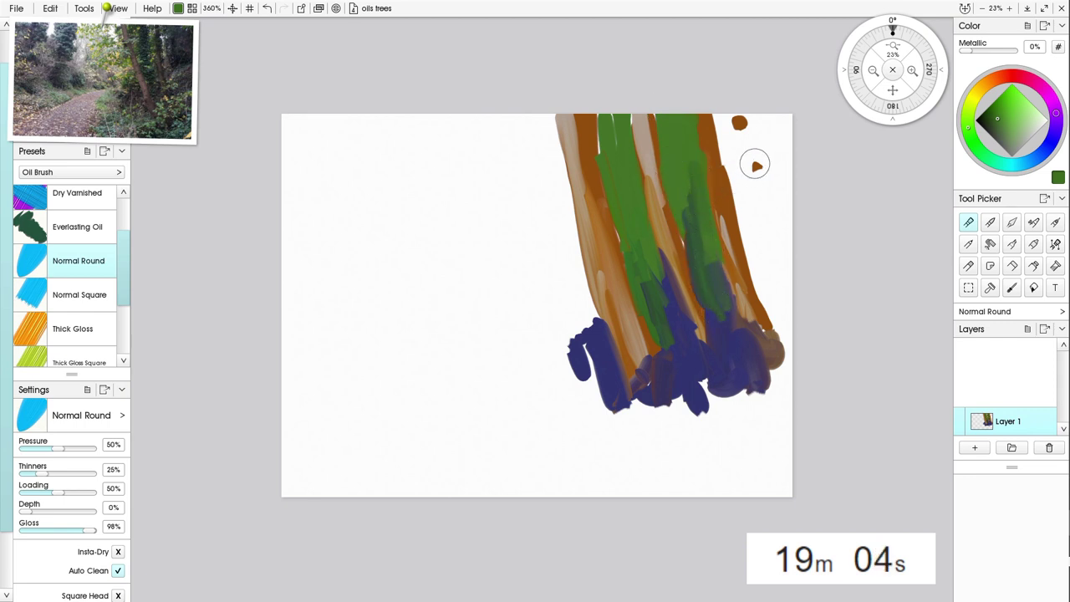
{"action": "mouse_move", "coordinate": [755, 165]}
{"action": "left_mouse_down"}
{"action": "mouse_move", "coordinate": [762, 233]}
{"action": "mouse_move", "coordinate": [745, 114]}
{"action": "mouse_move", "coordinate": [773, 91]}
{"action": "left_mouse_up"}
- Blend dark blue strokes over the green beside the rightmost trunk, down the canvas's right edge
{"action": "left_click", "coordinate": [1046, 151]}
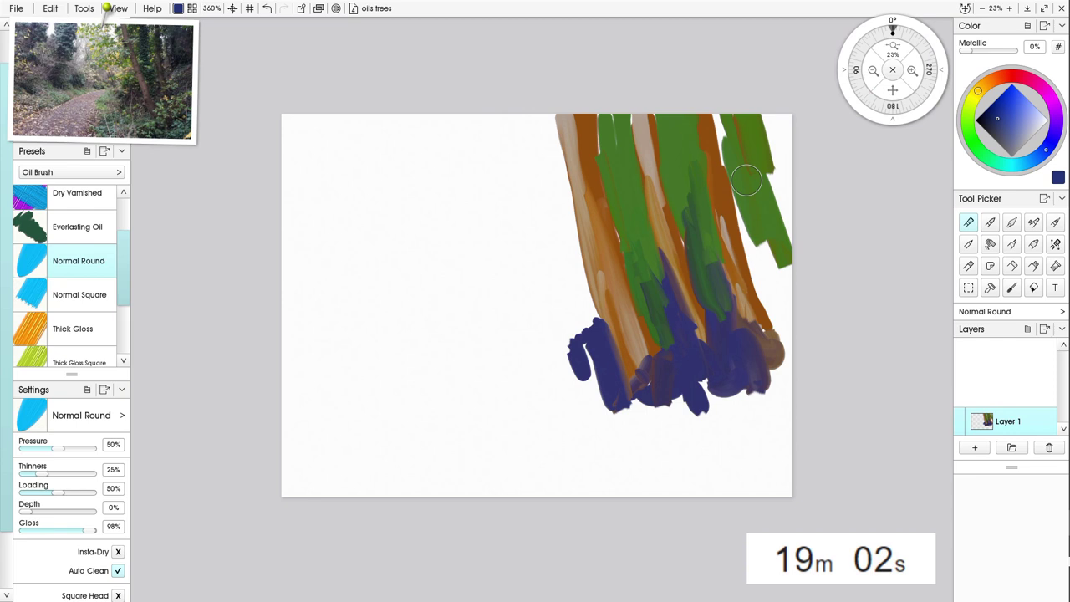
{"action": "mouse_move", "coordinate": [746, 180]}
{"action": "left_mouse_down"}
{"action": "mouse_move", "coordinate": [779, 198]}
{"action": "mouse_move", "coordinate": [781, 141]}
{"action": "mouse_move", "coordinate": [804, 132]}
{"action": "mouse_move", "coordinate": [779, 89]}
{"action": "mouse_move", "coordinate": [789, 290]}
{"action": "mouse_move", "coordinate": [741, 156]}
{"action": "mouse_move", "coordinate": [766, 205]}
{"action": "left_mouse_up"}
{"action": "left_click_drag", "start_coordinate": [751, 152], "coordinate": [707, 103]}
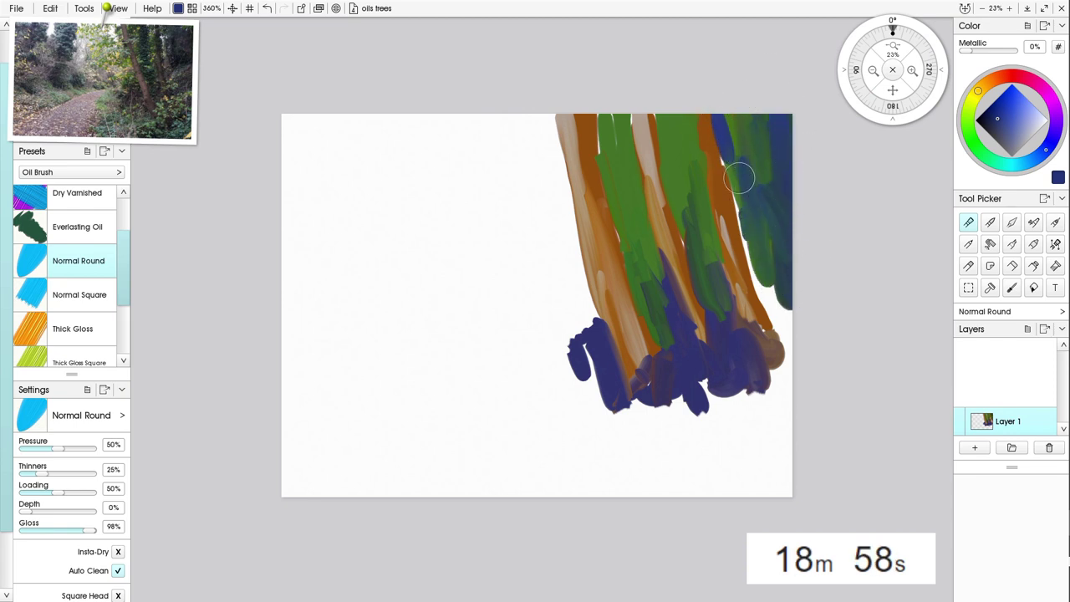
{"action": "mouse_move", "coordinate": [739, 177]}
{"action": "left_mouse_down"}
{"action": "mouse_move", "coordinate": [742, 211]}
{"action": "mouse_move", "coordinate": [725, 155]}
{"action": "mouse_move", "coordinate": [767, 298]}
{"action": "mouse_move", "coordinate": [746, 219]}
{"action": "mouse_move", "coordinate": [778, 308]}
{"action": "mouse_move", "coordinate": [779, 274]}
{"action": "mouse_move", "coordinate": [807, 298]}
{"action": "mouse_move", "coordinate": [800, 343]}
{"action": "left_mouse_up"}
- Paint green undergrowth below the tree trunks, filling the lower right corner of the canvas
{"action": "mouse_move", "coordinate": [722, 388]}
{"action": "left_mouse_down"}
{"action": "mouse_move", "coordinate": [767, 399]}
{"action": "mouse_move", "coordinate": [788, 381]}
{"action": "mouse_move", "coordinate": [780, 408]}
{"action": "mouse_move", "coordinate": [785, 372]}
{"action": "mouse_move", "coordinate": [789, 386]}
{"action": "mouse_move", "coordinate": [801, 370]}
{"action": "mouse_move", "coordinate": [749, 354]}
{"action": "mouse_move", "coordinate": [700, 386]}
{"action": "mouse_move", "coordinate": [662, 441]}
{"action": "mouse_move", "coordinate": [598, 436]}
{"action": "left_mouse_up"}
{"action": "mouse_move", "coordinate": [712, 428]}
{"action": "left_mouse_down"}
{"action": "mouse_move", "coordinate": [771, 384]}
{"action": "mouse_move", "coordinate": [807, 369]}
{"action": "mouse_move", "coordinate": [690, 444]}
{"action": "mouse_move", "coordinate": [674, 381]}
{"action": "mouse_move", "coordinate": [774, 423]}
{"action": "mouse_move", "coordinate": [799, 402]}
{"action": "left_mouse_up"}
{"action": "mouse_move", "coordinate": [693, 412]}
{"action": "left_mouse_down"}
{"action": "mouse_move", "coordinate": [656, 430]}
{"action": "mouse_move", "coordinate": [687, 418]}
{"action": "mouse_move", "coordinate": [713, 435]}
{"action": "mouse_move", "coordinate": [718, 380]}
{"action": "mouse_move", "coordinate": [753, 366]}
{"action": "mouse_move", "coordinate": [736, 397]}
{"action": "mouse_move", "coordinate": [771, 394]}
{"action": "mouse_move", "coordinate": [655, 409]}
{"action": "mouse_move", "coordinate": [662, 399]}
{"action": "mouse_move", "coordinate": [624, 456]}
{"action": "mouse_move", "coordinate": [569, 454]}
{"action": "mouse_move", "coordinate": [728, 490]}
{"action": "mouse_move", "coordinate": [780, 429]}
{"action": "mouse_move", "coordinate": [803, 419]}
{"action": "mouse_move", "coordinate": [820, 467]}
{"action": "mouse_move", "coordinate": [791, 483]}
{"action": "mouse_move", "coordinate": [738, 453]}
{"action": "mouse_move", "coordinate": [670, 489]}
{"action": "mouse_move", "coordinate": [609, 495]}
{"action": "mouse_move", "coordinate": [622, 469]}
{"action": "mouse_move", "coordinate": [649, 475]}
{"action": "mouse_move", "coordinate": [596, 428]}
{"action": "mouse_move", "coordinate": [578, 444]}
{"action": "mouse_move", "coordinate": [618, 398]}
{"action": "mouse_move", "coordinate": [604, 433]}
{"action": "mouse_move", "coordinate": [637, 491]}
{"action": "left_mouse_up"}
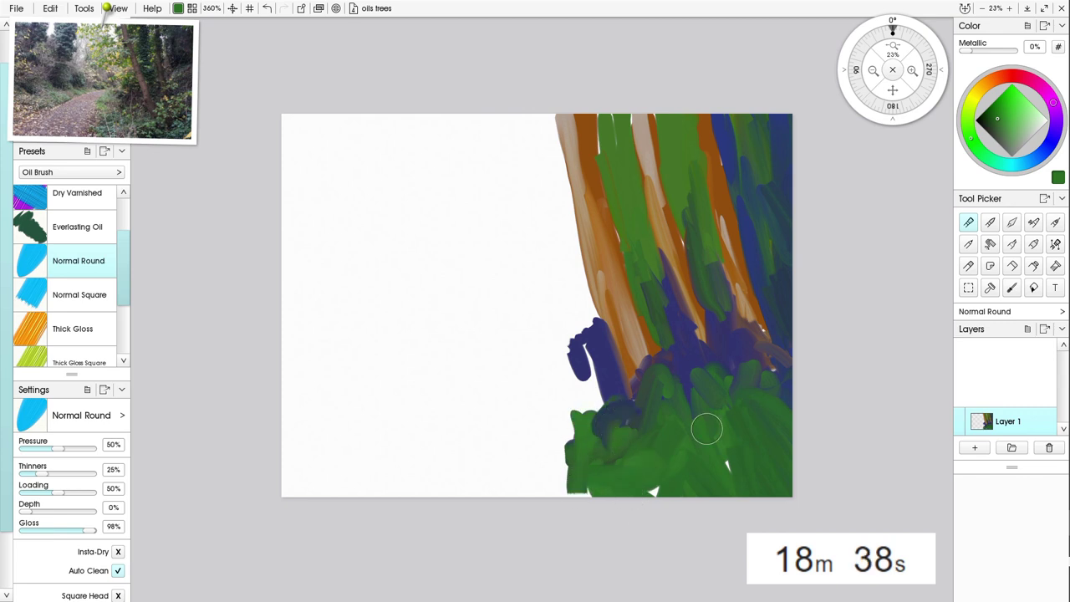
- Sample the dark blue from the trunk bases and paint shadows through the green undergrowth and along its left edge
{"action": "left_click", "coordinate": [617, 375], "text": "alt"}
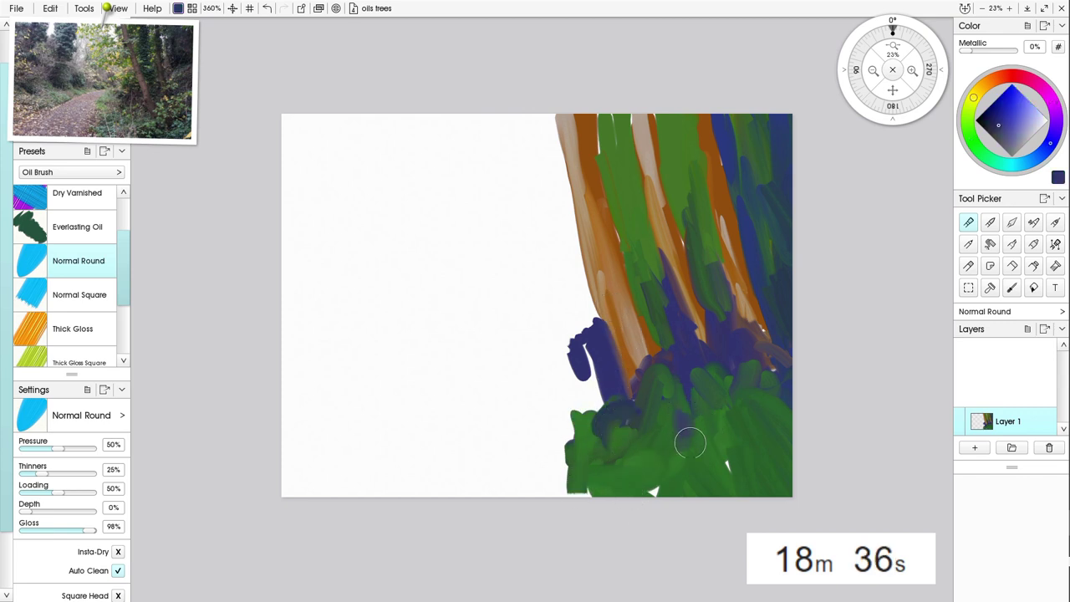
{"action": "left_click_drag", "start_coordinate": [690, 443], "coordinate": [740, 432]}
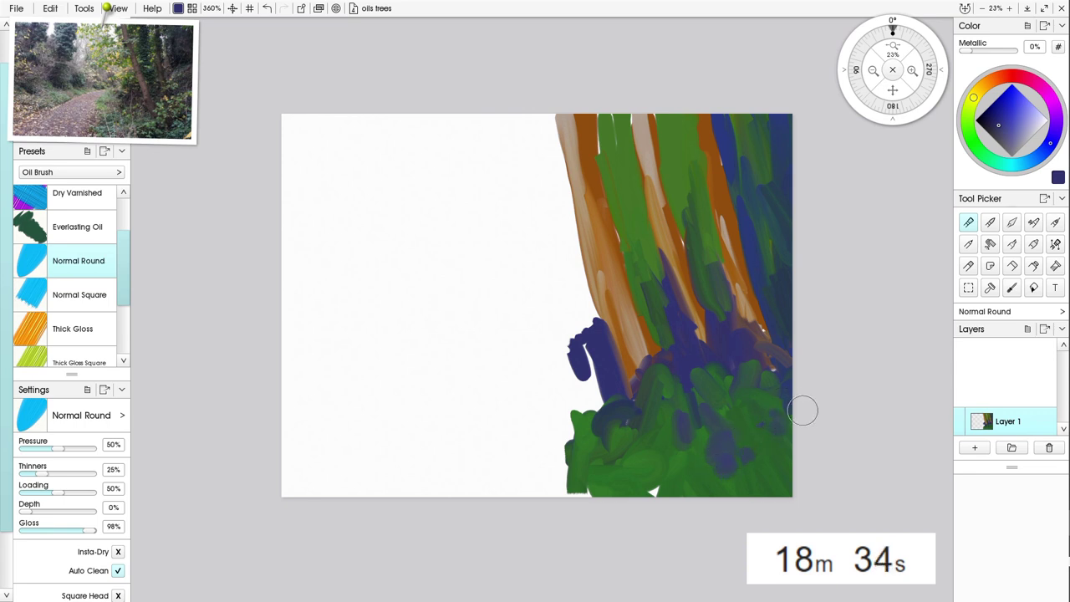
{"action": "mouse_move", "coordinate": [802, 409]}
{"action": "left_mouse_down"}
{"action": "mouse_move", "coordinate": [766, 431]}
{"action": "mouse_move", "coordinate": [780, 480]}
{"action": "left_mouse_up"}
{"action": "mouse_move", "coordinate": [661, 455]}
{"action": "left_mouse_down"}
{"action": "mouse_move", "coordinate": [654, 486]}
{"action": "mouse_move", "coordinate": [698, 503]}
{"action": "mouse_move", "coordinate": [696, 485]}
{"action": "mouse_move", "coordinate": [651, 501]}
{"action": "left_mouse_up"}
{"action": "mouse_move", "coordinate": [620, 461]}
{"action": "left_mouse_down"}
{"action": "mouse_move", "coordinate": [580, 493]}
{"action": "mouse_move", "coordinate": [593, 475]}
{"action": "left_mouse_up"}
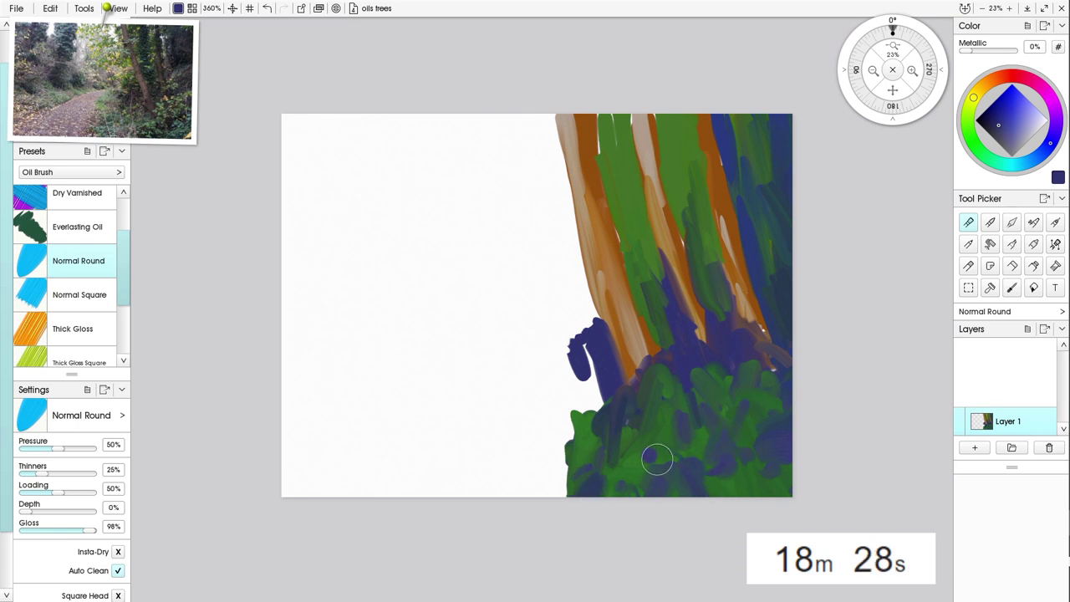
{"action": "left_click_drag", "start_coordinate": [657, 459], "coordinate": [620, 452]}
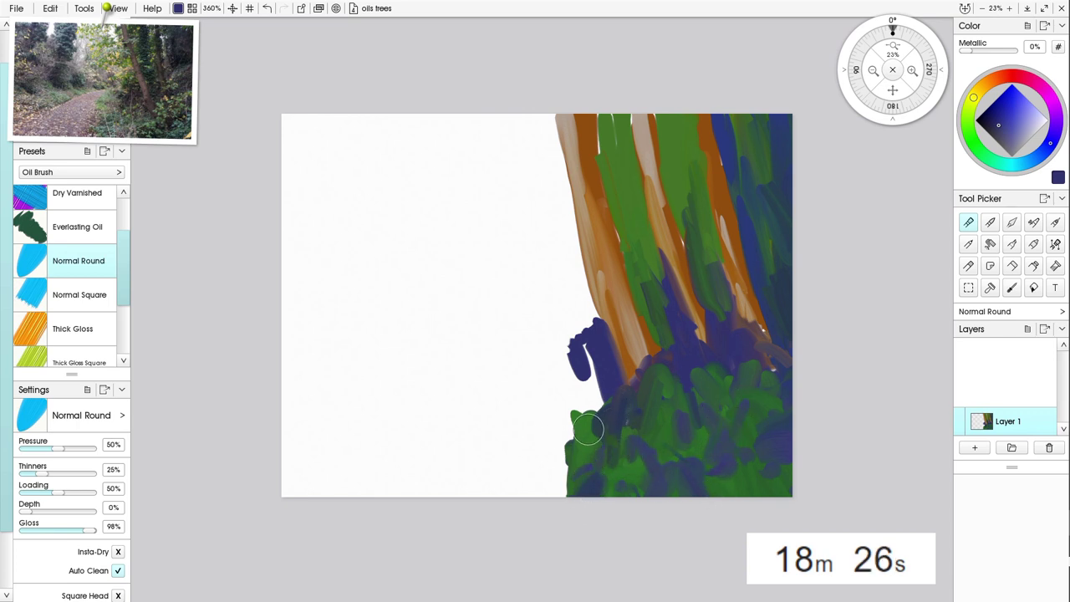
{"action": "mouse_move", "coordinate": [575, 424]}
{"action": "left_mouse_down"}
{"action": "mouse_move", "coordinate": [589, 396]}
{"action": "mouse_move", "coordinate": [554, 456]}
{"action": "mouse_move", "coordinate": [589, 451]}
{"action": "mouse_move", "coordinate": [582, 504]}
{"action": "mouse_move", "coordinate": [592, 453]}
{"action": "mouse_move", "coordinate": [541, 481]}
{"action": "mouse_move", "coordinate": [499, 483]}
{"action": "left_mouse_up"}
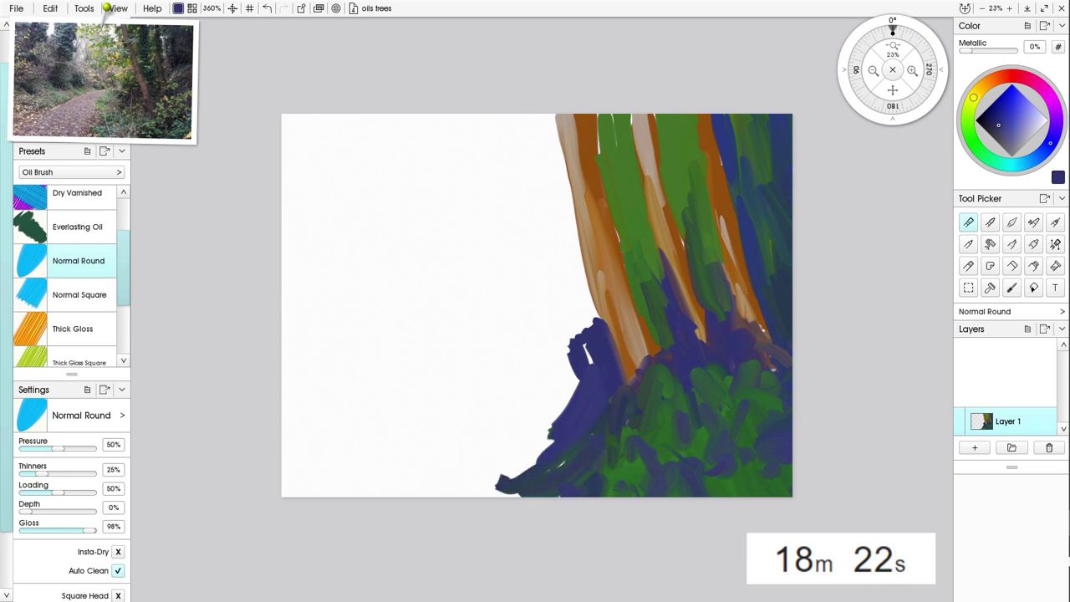
- Paint the path in light peach, sweeping from the trunk bases to the canvas's lower left corner and blending into the blue
{"action": "left_click", "coordinate": [991, 80]}
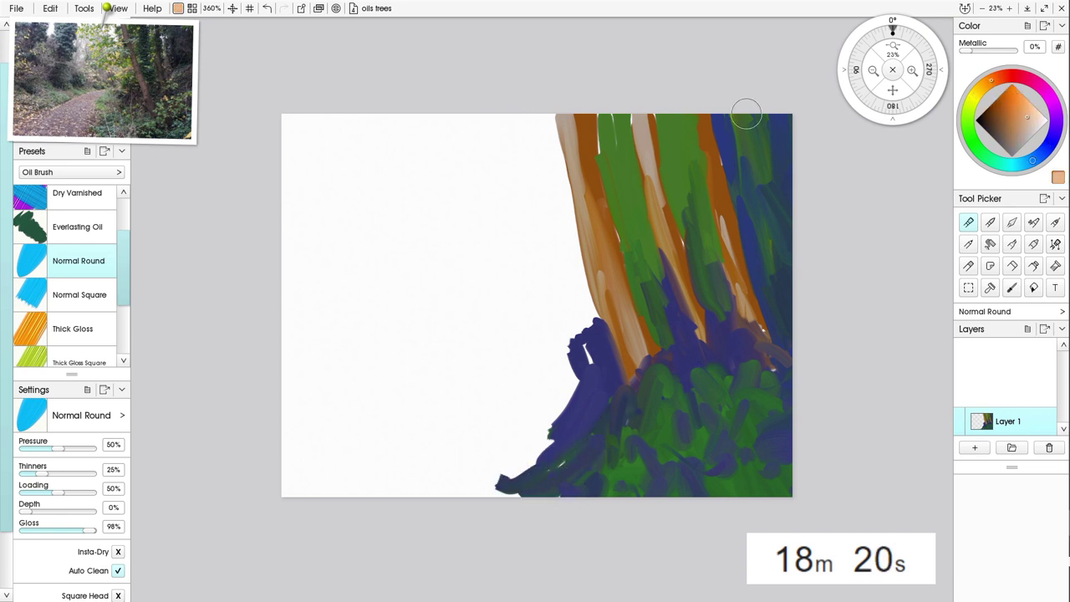
{"action": "mouse_move", "coordinate": [565, 347]}
{"action": "left_mouse_down"}
{"action": "mouse_move", "coordinate": [487, 433]}
{"action": "mouse_move", "coordinate": [588, 362]}
{"action": "mouse_move", "coordinate": [507, 458]}
{"action": "mouse_move", "coordinate": [516, 479]}
{"action": "mouse_move", "coordinate": [542, 415]}
{"action": "mouse_move", "coordinate": [438, 460]}
{"action": "mouse_move", "coordinate": [391, 464]}
{"action": "mouse_move", "coordinate": [443, 458]}
{"action": "mouse_move", "coordinate": [438, 496]}
{"action": "mouse_move", "coordinate": [587, 407]}
{"action": "mouse_move", "coordinate": [506, 497]}
{"action": "left_mouse_up"}
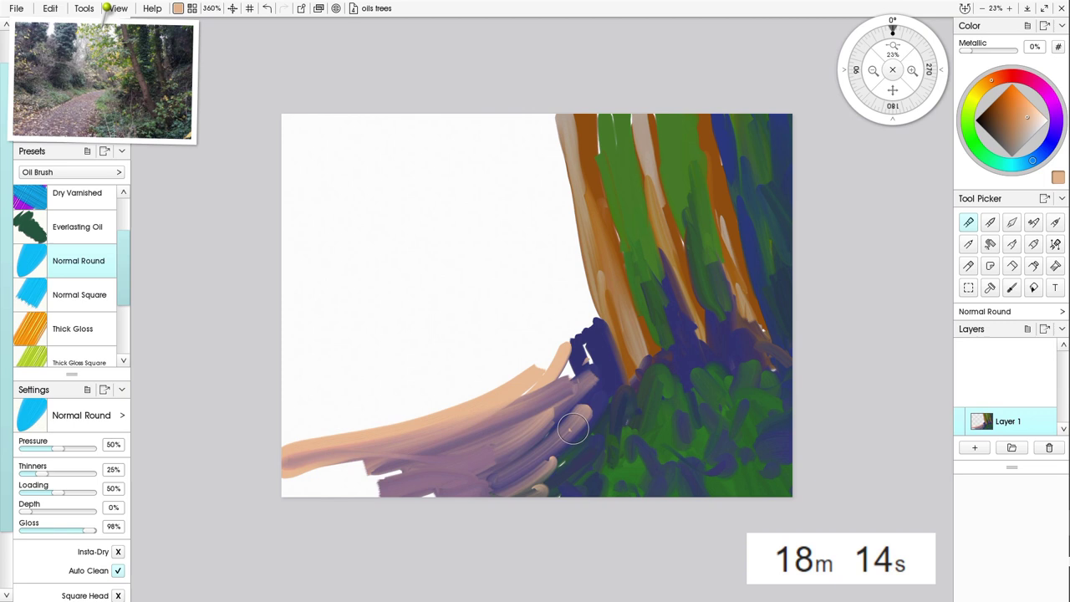
{"action": "mouse_move", "coordinate": [573, 429]}
{"action": "left_mouse_down"}
{"action": "mouse_move", "coordinate": [475, 500]}
{"action": "mouse_move", "coordinate": [595, 386]}
{"action": "mouse_move", "coordinate": [549, 430]}
{"action": "mouse_move", "coordinate": [563, 440]}
{"action": "mouse_move", "coordinate": [608, 377]}
{"action": "mouse_move", "coordinate": [550, 424]}
{"action": "mouse_move", "coordinate": [532, 411]}
{"action": "mouse_move", "coordinate": [391, 513]}
{"action": "mouse_move", "coordinate": [468, 464]}
{"action": "mouse_move", "coordinate": [369, 483]}
{"action": "mouse_move", "coordinate": [367, 470]}
{"action": "mouse_move", "coordinate": [450, 425]}
{"action": "mouse_move", "coordinate": [286, 483]}
{"action": "mouse_move", "coordinate": [378, 481]}
{"action": "left_mouse_up"}
{"action": "mouse_move", "coordinate": [525, 387]}
{"action": "left_mouse_down"}
{"action": "mouse_move", "coordinate": [576, 348]}
{"action": "mouse_move", "coordinate": [535, 388]}
{"action": "mouse_move", "coordinate": [583, 402]}
{"action": "left_mouse_up"}
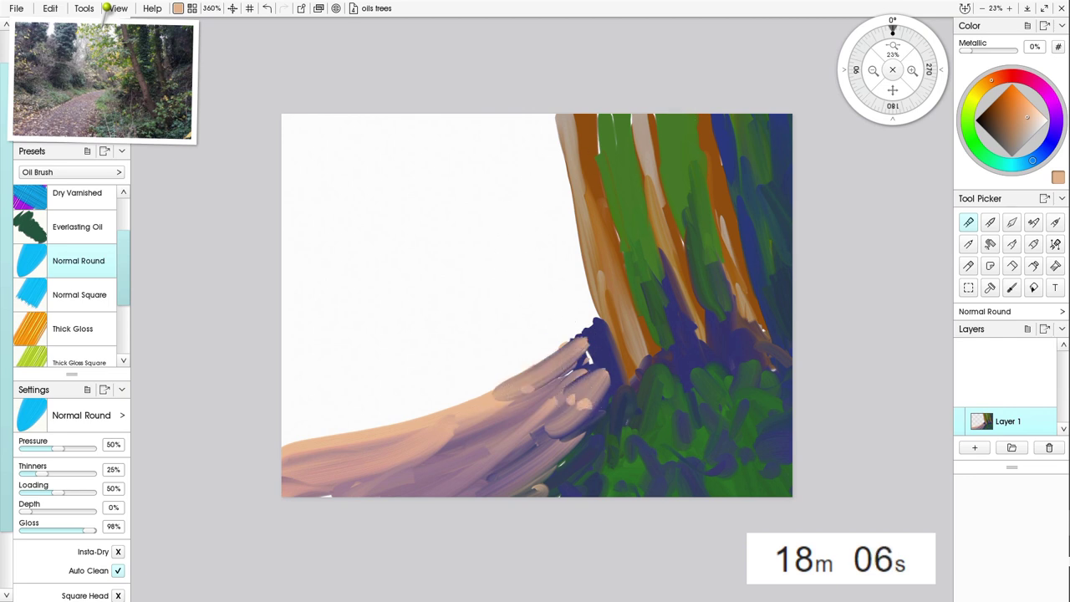
- Paint light green background foliage left of the leftmost brown trunk, with touches between the first two trunks
{"action": "left_click", "coordinate": [968, 124]}
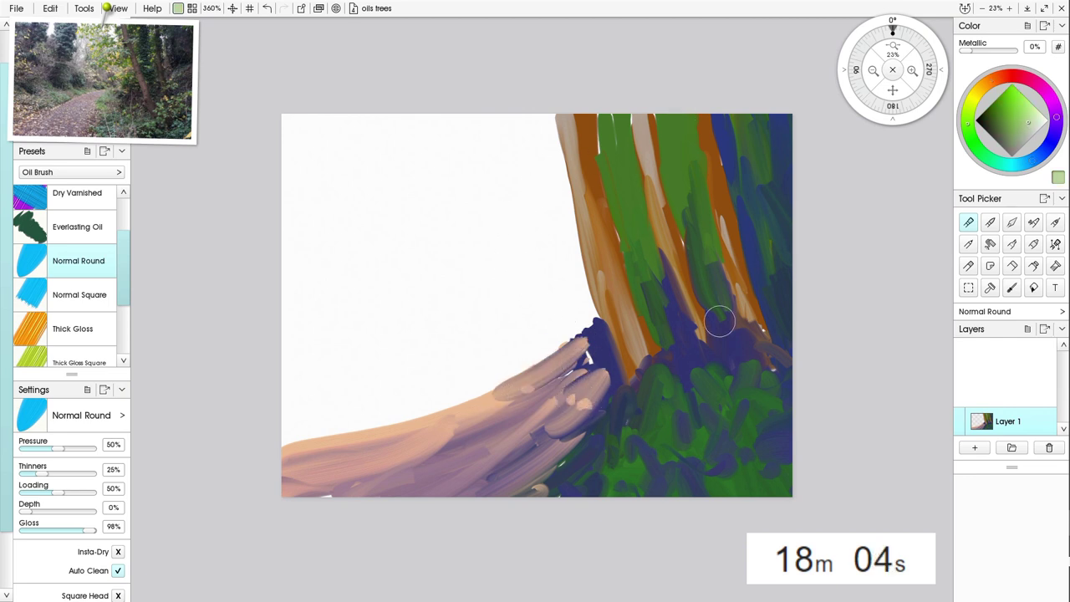
{"action": "mouse_move", "coordinate": [558, 238]}
{"action": "left_mouse_down"}
{"action": "mouse_move", "coordinate": [542, 279]}
{"action": "mouse_move", "coordinate": [544, 122]}
{"action": "mouse_move", "coordinate": [580, 249]}
{"action": "mouse_move", "coordinate": [616, 170]}
{"action": "mouse_move", "coordinate": [631, 225]}
{"action": "mouse_move", "coordinate": [602, 105]}
{"action": "mouse_move", "coordinate": [619, 125]}
{"action": "mouse_move", "coordinate": [624, 109]}
{"action": "mouse_move", "coordinate": [629, 136]}
{"action": "mouse_move", "coordinate": [616, 109]}
{"action": "left_mouse_up"}
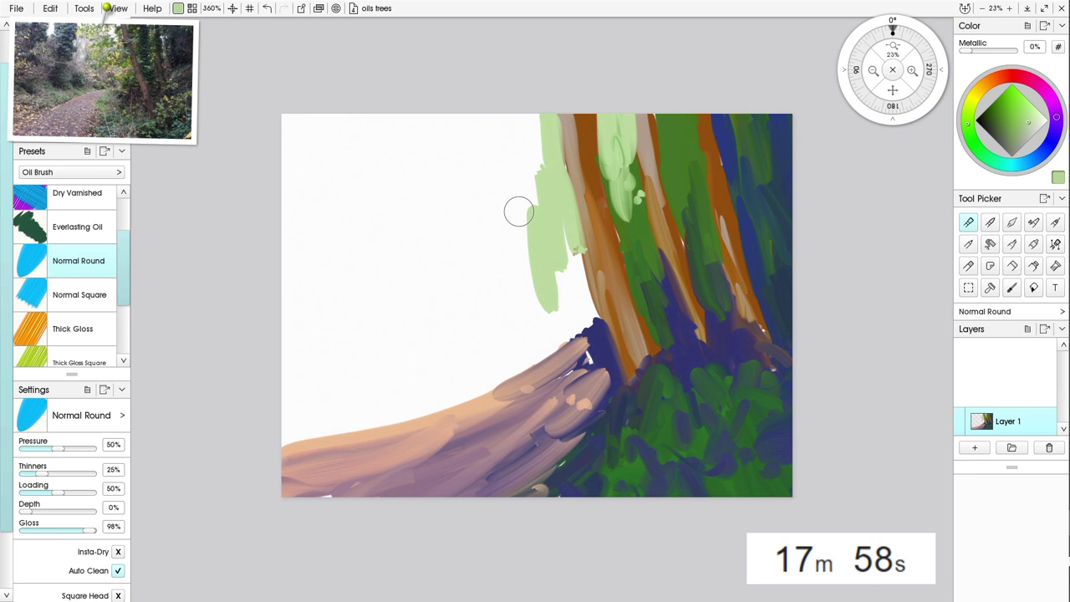
{"action": "mouse_move", "coordinate": [518, 212]}
{"action": "left_mouse_down"}
{"action": "mouse_move", "coordinate": [539, 185]}
{"action": "mouse_move", "coordinate": [519, 115]}
{"action": "mouse_move", "coordinate": [504, 250]}
{"action": "mouse_move", "coordinate": [484, 97]}
{"action": "mouse_move", "coordinate": [523, 108]}
{"action": "mouse_move", "coordinate": [513, 164]}
{"action": "mouse_move", "coordinate": [535, 322]}
{"action": "left_mouse_up"}
{"action": "mouse_move", "coordinate": [563, 262]}
{"action": "left_mouse_down"}
{"action": "mouse_move", "coordinate": [570, 237]}
{"action": "mouse_move", "coordinate": [565, 335]}
{"action": "mouse_move", "coordinate": [554, 313]}
{"action": "mouse_move", "coordinate": [577, 334]}
{"action": "mouse_move", "coordinate": [501, 349]}
{"action": "left_mouse_up"}
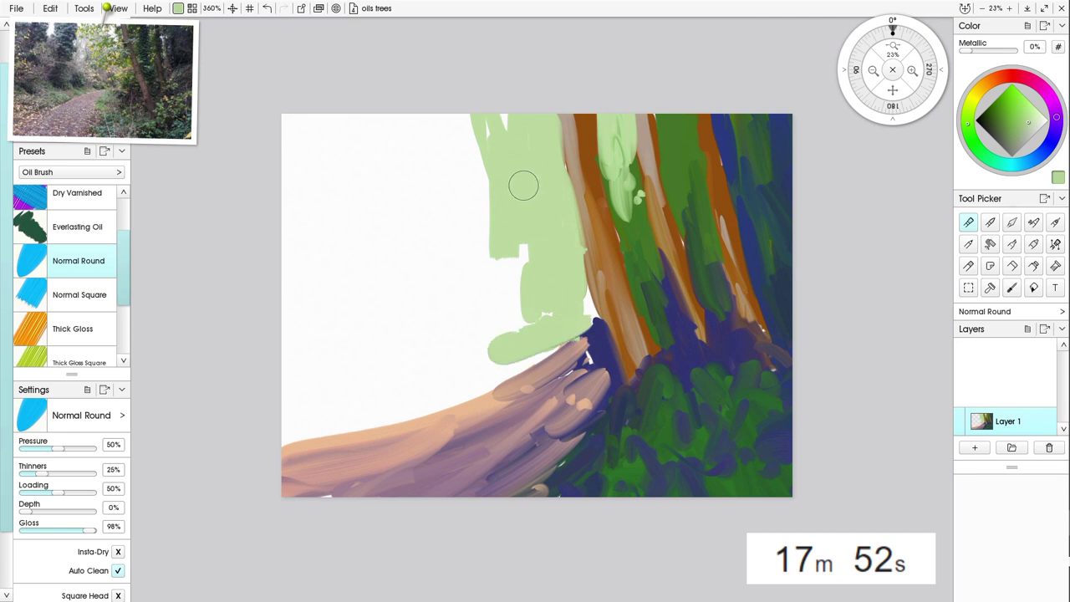
{"action": "mouse_move", "coordinate": [523, 184]}
{"action": "left_mouse_down"}
{"action": "mouse_move", "coordinate": [498, 289]}
{"action": "mouse_move", "coordinate": [473, 167]}
{"action": "mouse_move", "coordinate": [469, 240]}
{"action": "left_mouse_up"}
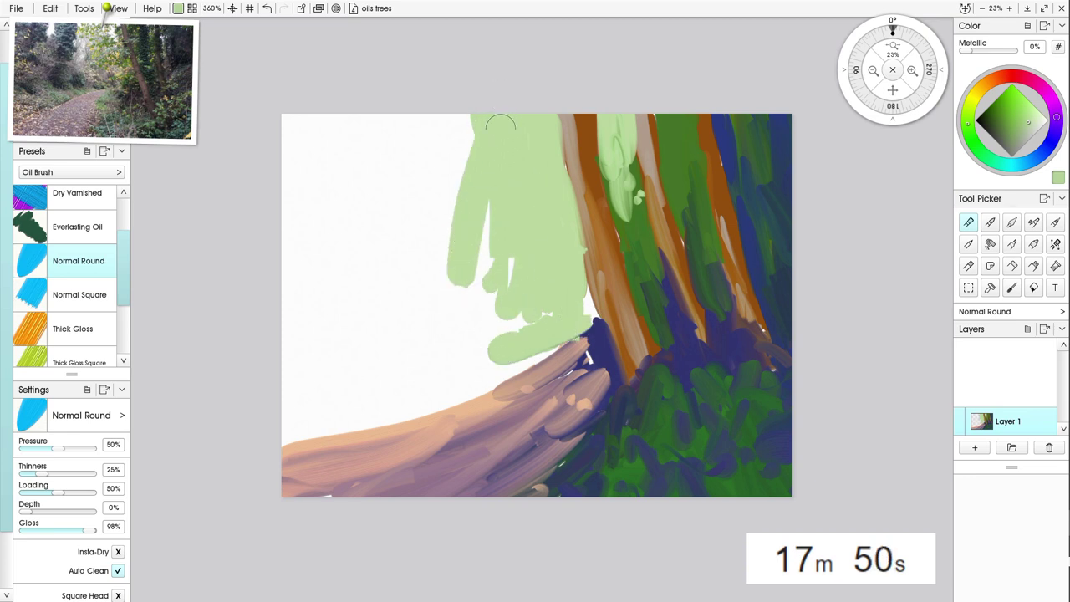
{"action": "mouse_move", "coordinate": [500, 127]}
{"action": "left_mouse_down"}
{"action": "mouse_move", "coordinate": [504, 257]}
{"action": "mouse_move", "coordinate": [456, 305]}
{"action": "left_mouse_up"}
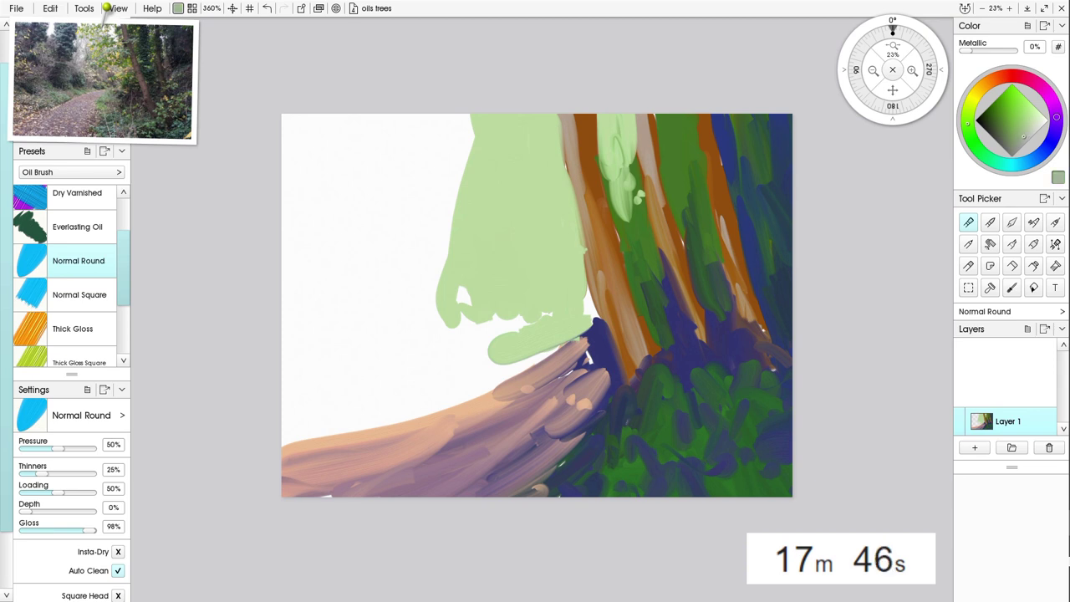
- Blend muted grey-green strokes over the light green background and add a slanting distant trunk to its left
{"action": "left_click_drag", "start_coordinate": [469, 168], "coordinate": [438, 301]}
{"action": "left_click_drag", "start_coordinate": [454, 353], "coordinate": [457, 241]}
{"action": "mouse_move", "coordinate": [487, 338]}
{"action": "left_mouse_down"}
{"action": "mouse_move", "coordinate": [495, 297]}
{"action": "mouse_move", "coordinate": [511, 292]}
{"action": "mouse_move", "coordinate": [509, 232]}
{"action": "left_mouse_up"}
{"action": "mouse_move", "coordinate": [434, 228]}
{"action": "left_mouse_down"}
{"action": "mouse_move", "coordinate": [468, 117]}
{"action": "mouse_move", "coordinate": [388, 206]}
{"action": "left_mouse_up"}
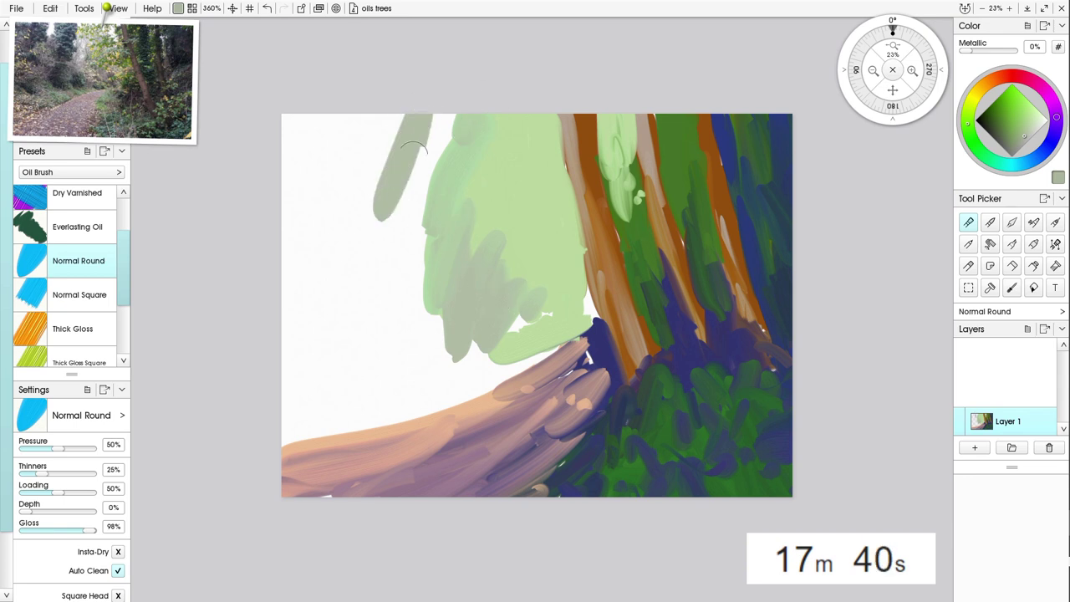
{"action": "left_click_drag", "start_coordinate": [418, 136], "coordinate": [389, 219]}
{"action": "left_click_drag", "start_coordinate": [400, 118], "coordinate": [381, 212]}
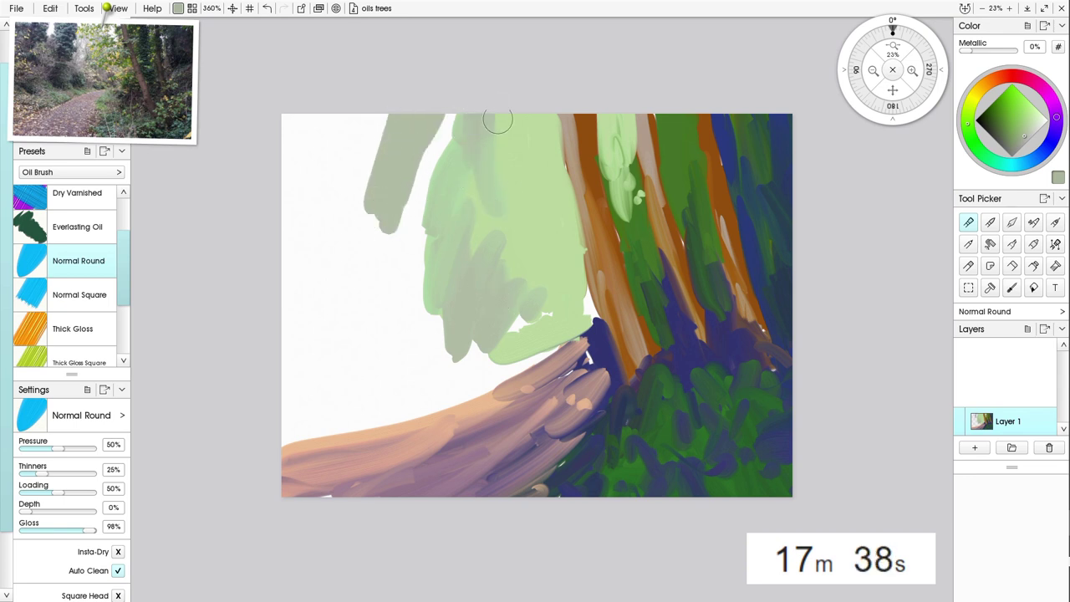
{"action": "left_click_drag", "start_coordinate": [494, 112], "coordinate": [525, 176]}
{"action": "left_click_drag", "start_coordinate": [586, 311], "coordinate": [577, 238]}
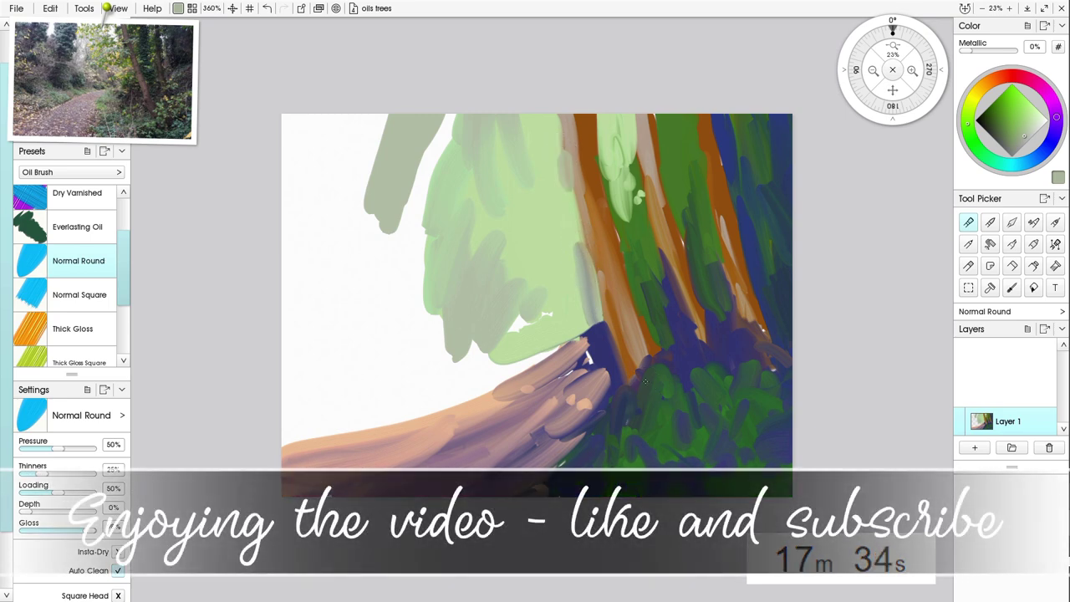
- Paint dark green foliage beside the leftmost brown trunk and a light green grass bank along the path's upper edge
{"action": "mouse_move", "coordinate": [548, 153]}
{"action": "left_mouse_down"}
{"action": "mouse_move", "coordinate": [554, 108]}
{"action": "mouse_move", "coordinate": [569, 192]}
{"action": "mouse_move", "coordinate": [535, 142]}
{"action": "mouse_move", "coordinate": [570, 194]}
{"action": "mouse_move", "coordinate": [578, 234]}
{"action": "mouse_move", "coordinate": [528, 197]}
{"action": "mouse_move", "coordinate": [547, 220]}
{"action": "mouse_move", "coordinate": [501, 213]}
{"action": "mouse_move", "coordinate": [494, 198]}
{"action": "mouse_move", "coordinate": [535, 234]}
{"action": "mouse_move", "coordinate": [568, 218]}
{"action": "mouse_move", "coordinate": [584, 292]}
{"action": "mouse_move", "coordinate": [552, 269]}
{"action": "mouse_move", "coordinate": [598, 333]}
{"action": "mouse_move", "coordinate": [576, 317]}
{"action": "mouse_move", "coordinate": [575, 343]}
{"action": "mouse_move", "coordinate": [551, 330]}
{"action": "mouse_move", "coordinate": [520, 350]}
{"action": "mouse_move", "coordinate": [552, 284]}
{"action": "mouse_move", "coordinate": [493, 292]}
{"action": "mouse_move", "coordinate": [527, 338]}
{"action": "mouse_move", "coordinate": [468, 309]}
{"action": "mouse_move", "coordinate": [459, 339]}
{"action": "left_mouse_up"}
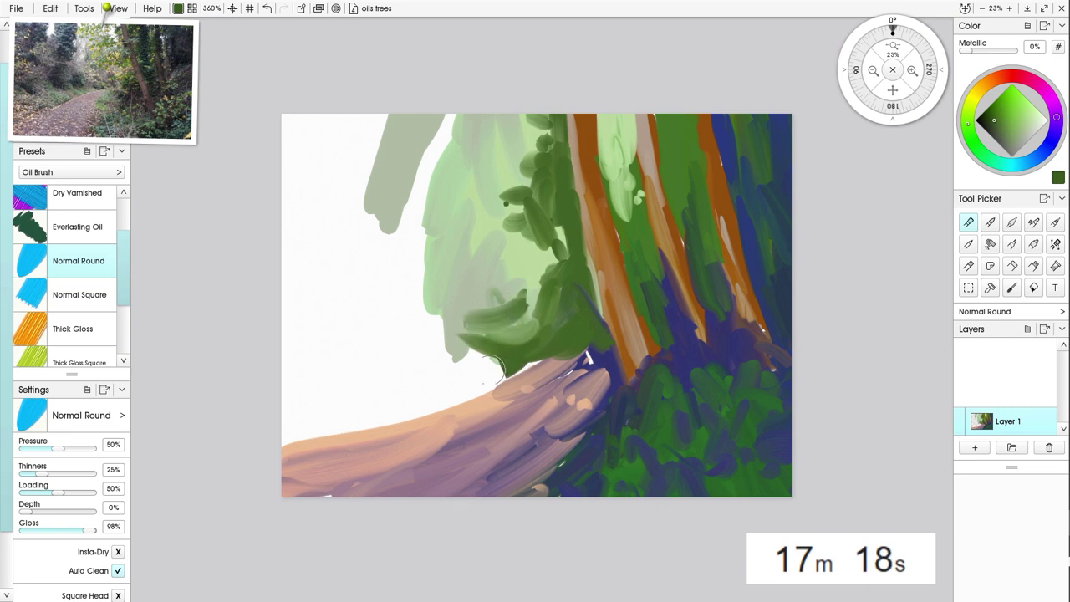
{"action": "mouse_move", "coordinate": [493, 368]}
{"action": "left_mouse_down"}
{"action": "mouse_move", "coordinate": [395, 398]}
{"action": "mouse_move", "coordinate": [371, 389]}
{"action": "left_mouse_up"}
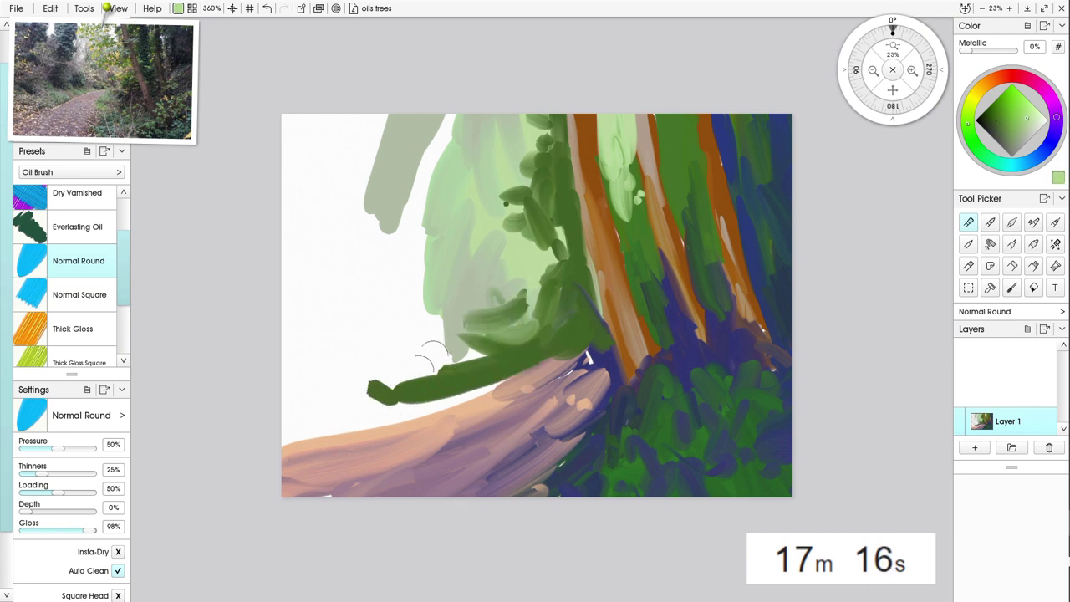
{"action": "mouse_move", "coordinate": [412, 349]}
{"action": "left_mouse_down"}
{"action": "mouse_move", "coordinate": [486, 393]}
{"action": "mouse_move", "coordinate": [455, 367]}
{"action": "mouse_move", "coordinate": [499, 372]}
{"action": "mouse_move", "coordinate": [434, 346]}
{"action": "left_mouse_up"}
{"action": "mouse_move", "coordinate": [487, 368]}
{"action": "left_mouse_down"}
{"action": "mouse_move", "coordinate": [342, 351]}
{"action": "mouse_move", "coordinate": [418, 385]}
{"action": "mouse_move", "coordinate": [292, 353]}
{"action": "mouse_move", "coordinate": [384, 382]}
{"action": "mouse_move", "coordinate": [371, 409]}
{"action": "mouse_move", "coordinate": [380, 422]}
{"action": "mouse_move", "coordinate": [287, 421]}
{"action": "mouse_move", "coordinate": [454, 396]}
{"action": "mouse_move", "coordinate": [309, 423]}
{"action": "left_mouse_up"}
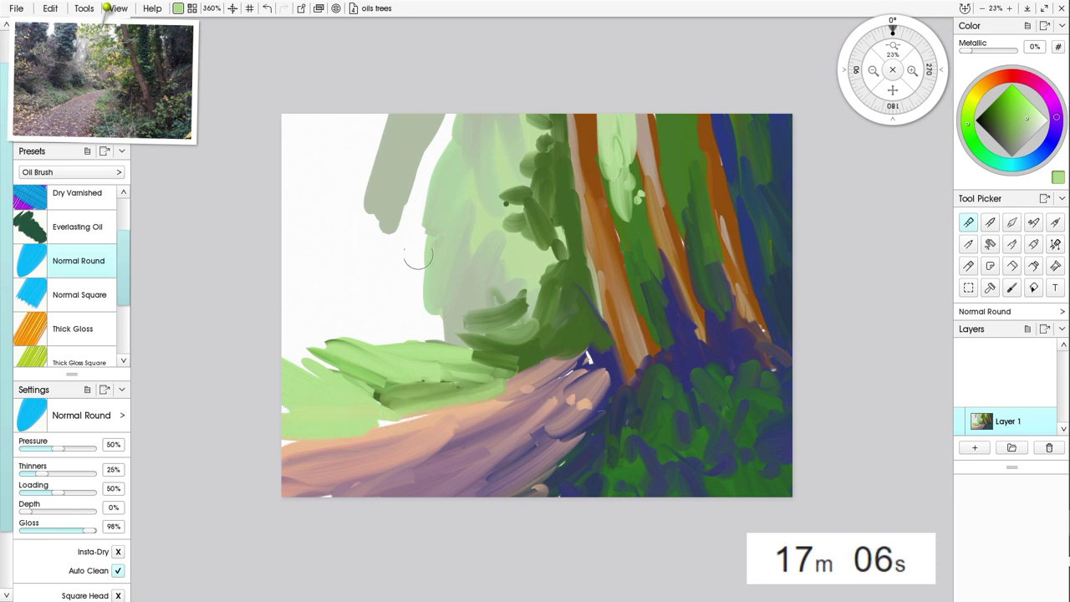
{"action": "left_click_drag", "start_coordinate": [416, 221], "coordinate": [405, 329]}
{"action": "left_click_drag", "start_coordinate": [429, 318], "coordinate": [449, 334]}
- Sample the dark blue from the trunk bases and paint bushes above the grass bank on the left side
{"action": "left_click", "coordinate": [690, 353], "text": "alt"}
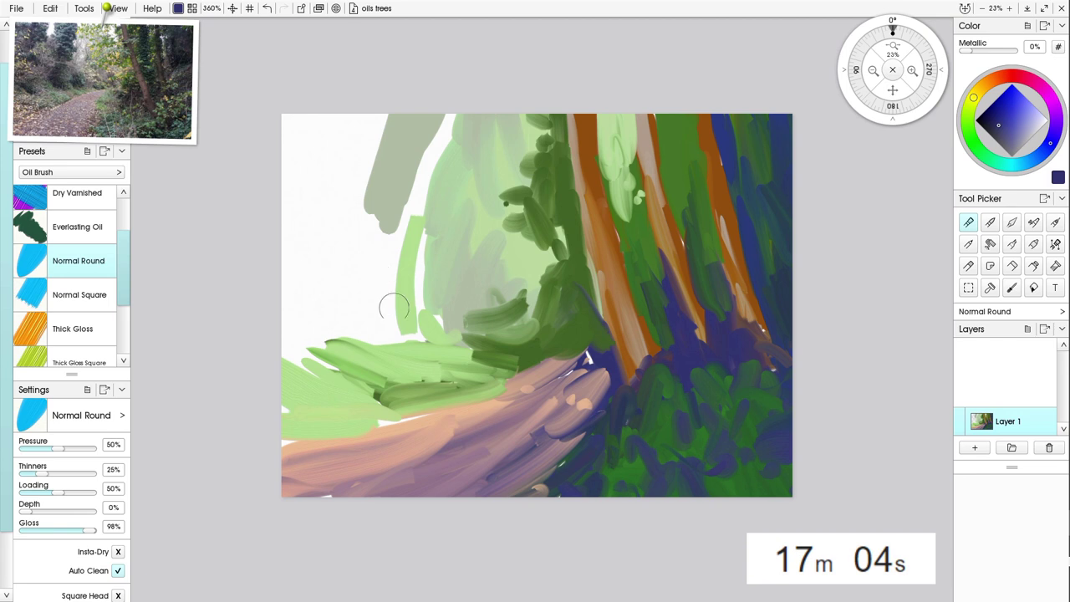
{"action": "left_click_drag", "start_coordinate": [391, 254], "coordinate": [387, 331]}
{"action": "mouse_move", "coordinate": [409, 281]}
{"action": "left_mouse_down"}
{"action": "mouse_move", "coordinate": [458, 354]}
{"action": "mouse_move", "coordinate": [490, 358]}
{"action": "left_mouse_up"}
{"action": "left_click_drag", "start_coordinate": [382, 292], "coordinate": [413, 371]}
{"action": "left_click_drag", "start_coordinate": [353, 306], "coordinate": [369, 365]}
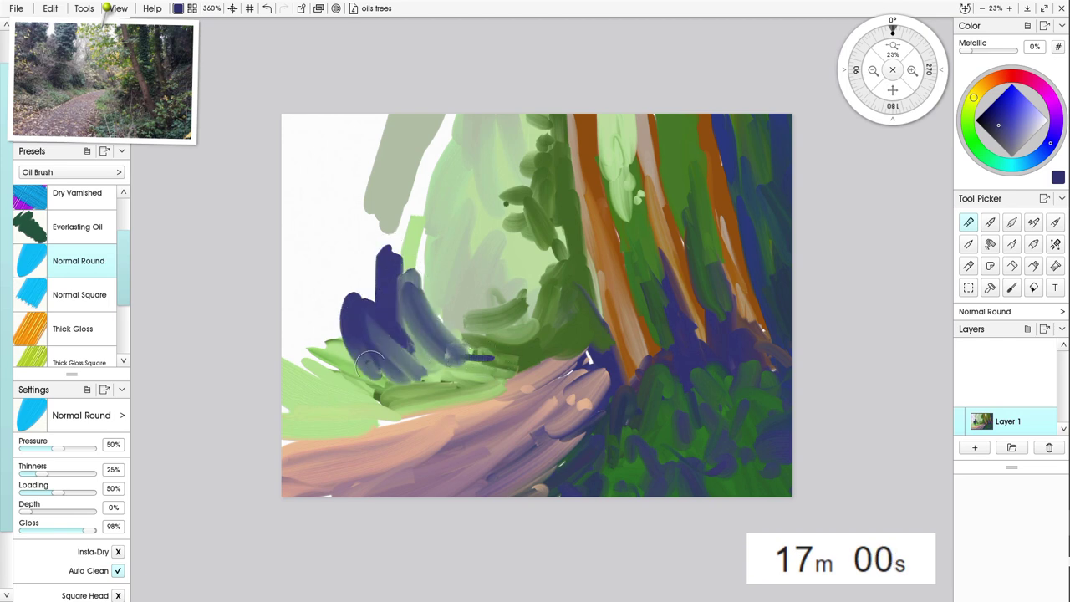
{"action": "left_click_drag", "start_coordinate": [337, 282], "coordinate": [331, 337]}
{"action": "mouse_move", "coordinate": [316, 313]}
{"action": "left_mouse_down"}
{"action": "mouse_move", "coordinate": [332, 374]}
{"action": "mouse_move", "coordinate": [366, 394]}
{"action": "mouse_move", "coordinate": [331, 386]}
{"action": "left_mouse_up"}
{"action": "mouse_move", "coordinate": [295, 306]}
{"action": "left_mouse_down"}
{"action": "mouse_move", "coordinate": [302, 374]}
{"action": "mouse_move", "coordinate": [291, 296]}
{"action": "left_mouse_up"}
{"action": "mouse_move", "coordinate": [301, 342]}
{"action": "left_mouse_down"}
{"action": "mouse_move", "coordinate": [341, 182]}
{"action": "mouse_move", "coordinate": [321, 317]}
{"action": "left_mouse_up"}
- Paint dark blue tree trunks leaning down from the upper edge on the left half of the canvas
{"action": "left_click_drag", "start_coordinate": [394, 93], "coordinate": [349, 282]}
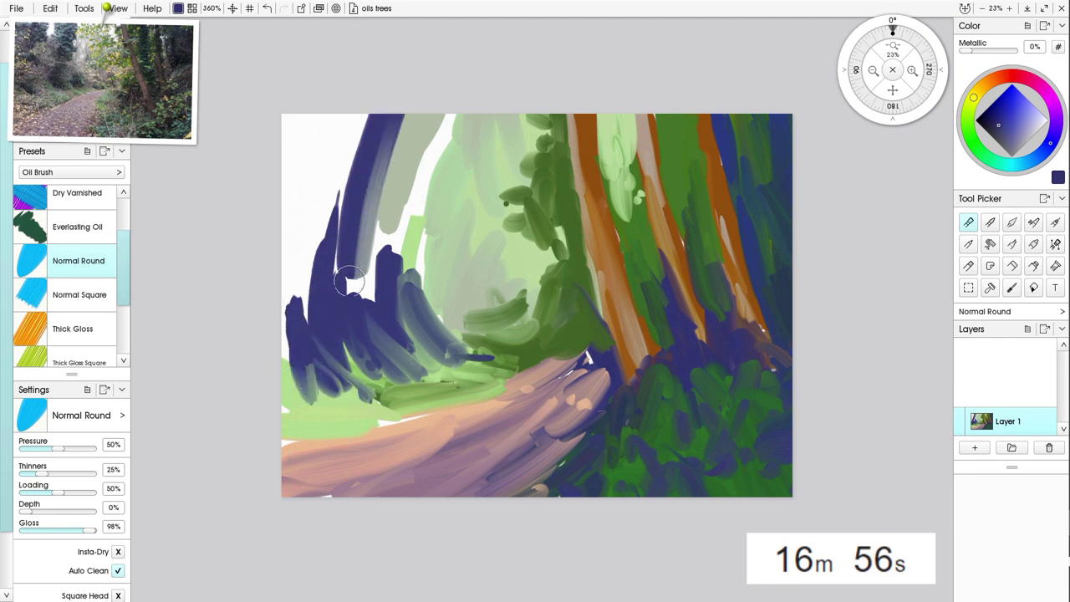
{"action": "left_click_drag", "start_coordinate": [359, 115], "coordinate": [331, 244]}
{"action": "left_click_drag", "start_coordinate": [403, 116], "coordinate": [368, 289]}
{"action": "mouse_move", "coordinate": [376, 247]}
{"action": "left_mouse_down"}
{"action": "mouse_move", "coordinate": [413, 286]}
{"action": "mouse_move", "coordinate": [444, 159]}
{"action": "mouse_move", "coordinate": [438, 224]}
{"action": "left_mouse_up"}
{"action": "mouse_move", "coordinate": [438, 224]}
{"action": "left_mouse_down"}
{"action": "mouse_move", "coordinate": [466, 117]}
{"action": "mouse_move", "coordinate": [438, 217]}
{"action": "left_mouse_up"}
{"action": "left_click_drag", "start_coordinate": [483, 115], "coordinate": [418, 239]}
{"action": "mouse_move", "coordinate": [472, 168]}
{"action": "left_mouse_down"}
{"action": "mouse_move", "coordinate": [439, 274]}
{"action": "mouse_move", "coordinate": [452, 333]}
{"action": "mouse_move", "coordinate": [448, 257]}
{"action": "left_mouse_up"}
- Fill between the dark blue trunks with blue foliage and extend small shadow strokes along the bank to the dark green foliage
{"action": "mouse_move", "coordinate": [409, 230]}
{"action": "left_mouse_down"}
{"action": "mouse_move", "coordinate": [440, 271]}
{"action": "mouse_move", "coordinate": [435, 303]}
{"action": "left_mouse_up"}
{"action": "mouse_move", "coordinate": [389, 274]}
{"action": "left_mouse_down"}
{"action": "mouse_move", "coordinate": [424, 327]}
{"action": "mouse_move", "coordinate": [411, 346]}
{"action": "left_mouse_up"}
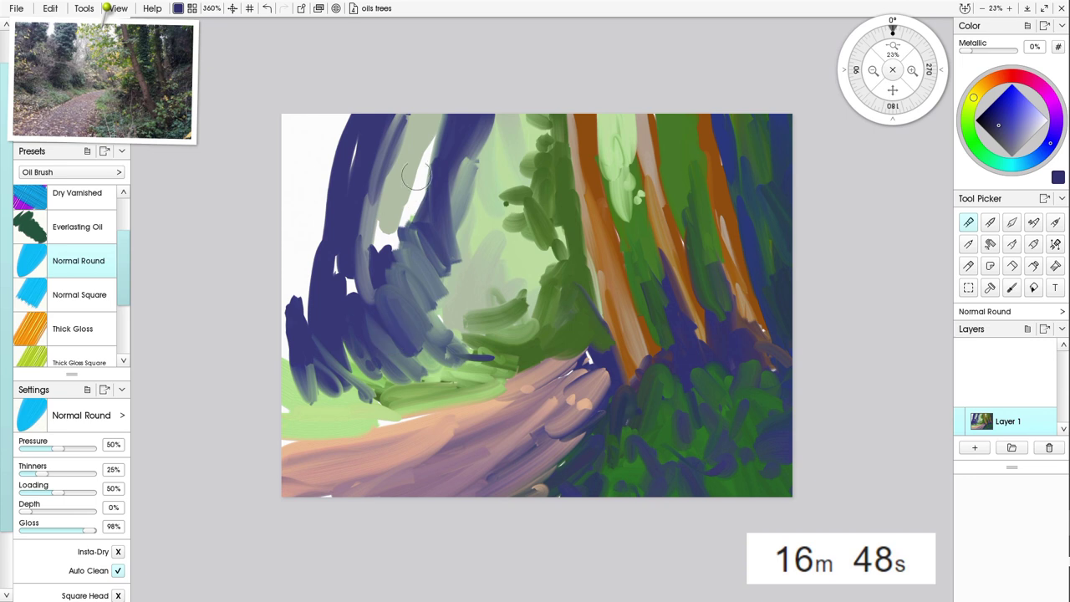
{"action": "mouse_move", "coordinate": [415, 175]}
{"action": "left_mouse_down"}
{"action": "mouse_move", "coordinate": [363, 285]}
{"action": "mouse_move", "coordinate": [412, 219]}
{"action": "mouse_move", "coordinate": [391, 274]}
{"action": "mouse_move", "coordinate": [403, 295]}
{"action": "mouse_move", "coordinate": [422, 235]}
{"action": "mouse_move", "coordinate": [420, 299]}
{"action": "mouse_move", "coordinate": [443, 323]}
{"action": "mouse_move", "coordinate": [479, 341]}
{"action": "mouse_move", "coordinate": [508, 316]}
{"action": "mouse_move", "coordinate": [532, 336]}
{"action": "mouse_move", "coordinate": [481, 328]}
{"action": "mouse_move", "coordinate": [453, 313]}
{"action": "mouse_move", "coordinate": [451, 297]}
{"action": "mouse_move", "coordinate": [516, 338]}
{"action": "mouse_move", "coordinate": [542, 315]}
{"action": "left_mouse_up"}
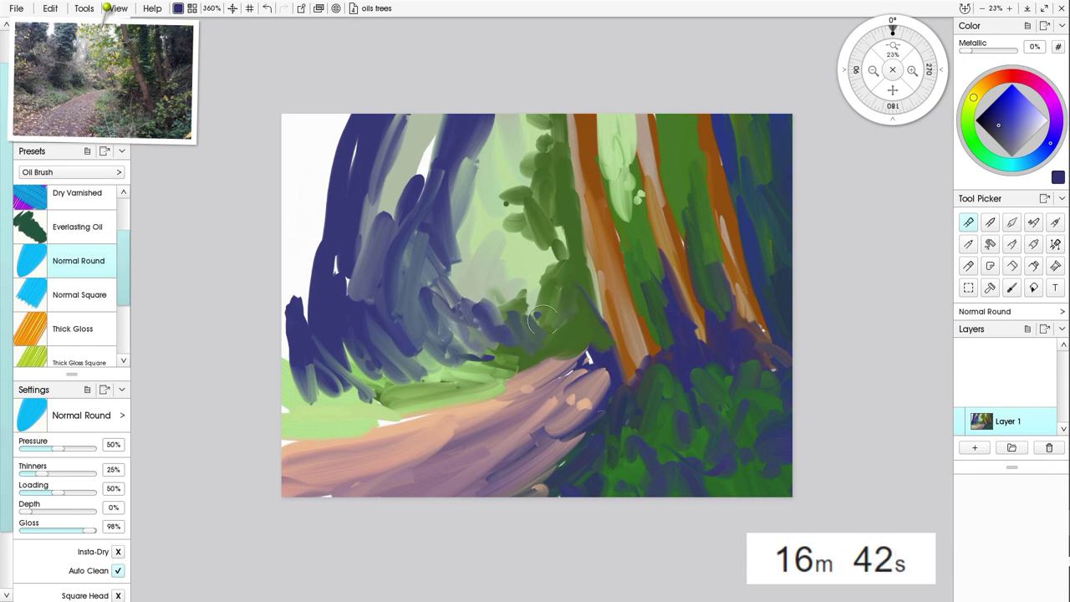
- Extend the dark blue foliage into the upper-left corner and paint reddish-brown trunks down the canvas's left edge
{"action": "mouse_move", "coordinate": [322, 185]}
{"action": "left_mouse_down"}
{"action": "mouse_move", "coordinate": [305, 165]}
{"action": "mouse_move", "coordinate": [322, 203]}
{"action": "left_mouse_up"}
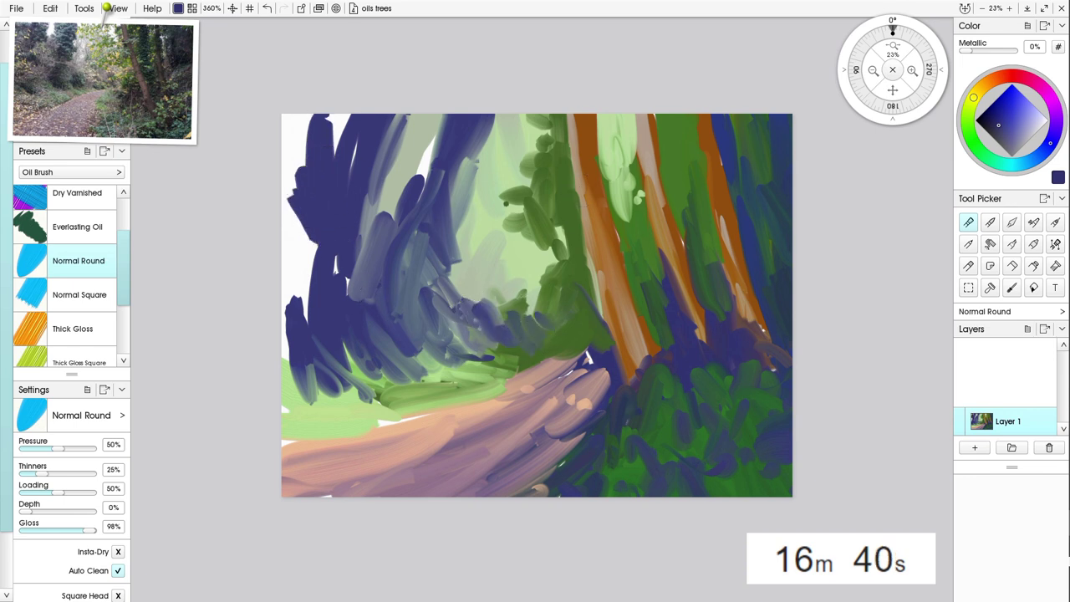
{"action": "left_click", "coordinate": [999, 78]}
{"action": "mouse_move", "coordinate": [338, 117]}
{"action": "left_mouse_down"}
{"action": "mouse_move", "coordinate": [335, 167]}
{"action": "mouse_move", "coordinate": [326, 125]}
{"action": "mouse_move", "coordinate": [288, 226]}
{"action": "mouse_move", "coordinate": [285, 165]}
{"action": "mouse_move", "coordinate": [284, 351]}
{"action": "mouse_move", "coordinate": [331, 294]}
{"action": "mouse_move", "coordinate": [289, 280]}
{"action": "mouse_move", "coordinate": [270, 385]}
{"action": "mouse_move", "coordinate": [309, 389]}
{"action": "mouse_move", "coordinate": [327, 354]}
{"action": "mouse_move", "coordinate": [306, 372]}
{"action": "left_mouse_up"}
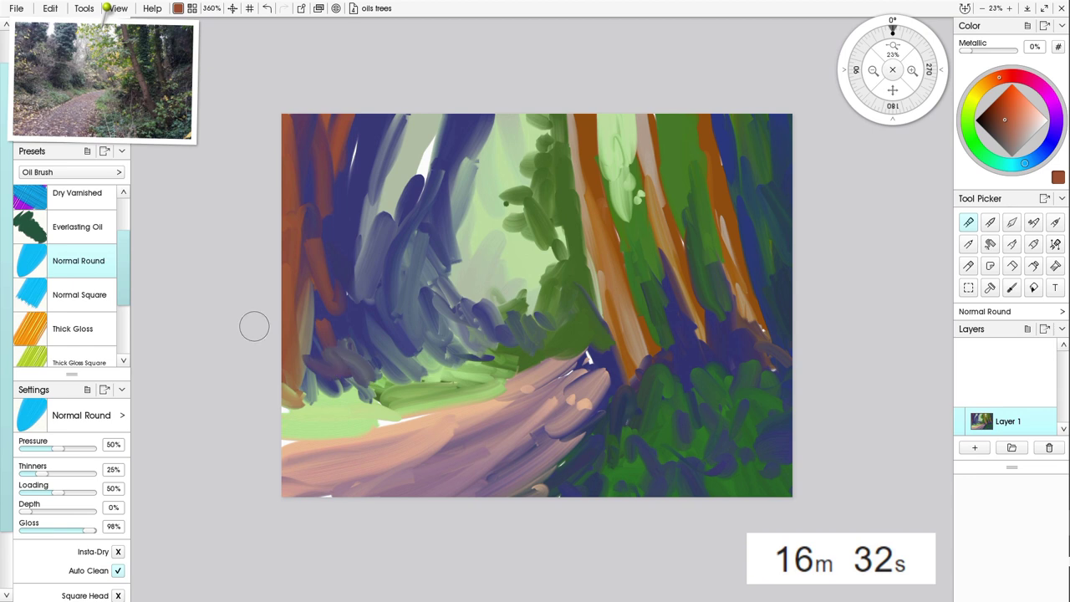
- Paint reddish-brown over the bases of the three brown trunks and up the side of the rightmost one
{"action": "mouse_move", "coordinate": [624, 345]}
{"action": "left_mouse_down"}
{"action": "mouse_move", "coordinate": [632, 392]}
{"action": "mouse_move", "coordinate": [641, 341]}
{"action": "mouse_move", "coordinate": [636, 421]}
{"action": "mouse_move", "coordinate": [609, 309]}
{"action": "mouse_move", "coordinate": [622, 409]}
{"action": "left_mouse_up"}
{"action": "left_click_drag", "start_coordinate": [677, 279], "coordinate": [699, 380]}
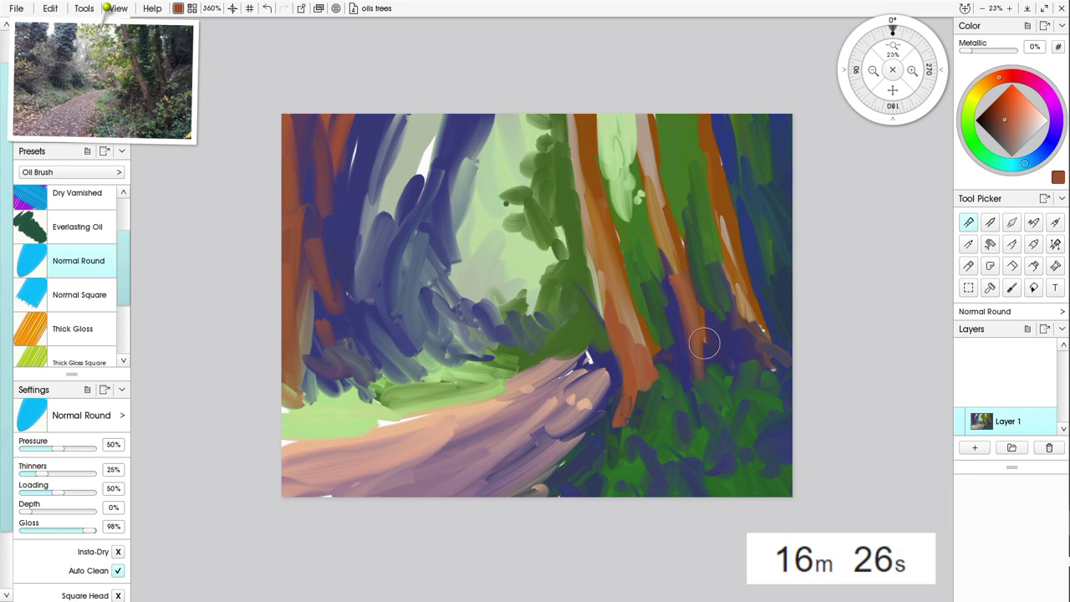
{"action": "mouse_move", "coordinate": [704, 343]}
{"action": "left_mouse_down"}
{"action": "mouse_move", "coordinate": [650, 214]}
{"action": "mouse_move", "coordinate": [726, 332]}
{"action": "mouse_move", "coordinate": [667, 226]}
{"action": "mouse_move", "coordinate": [689, 337]}
{"action": "mouse_move", "coordinate": [684, 287]}
{"action": "mouse_move", "coordinate": [686, 370]}
{"action": "mouse_move", "coordinate": [697, 317]}
{"action": "mouse_move", "coordinate": [701, 347]}
{"action": "mouse_move", "coordinate": [678, 387]}
{"action": "left_mouse_up"}
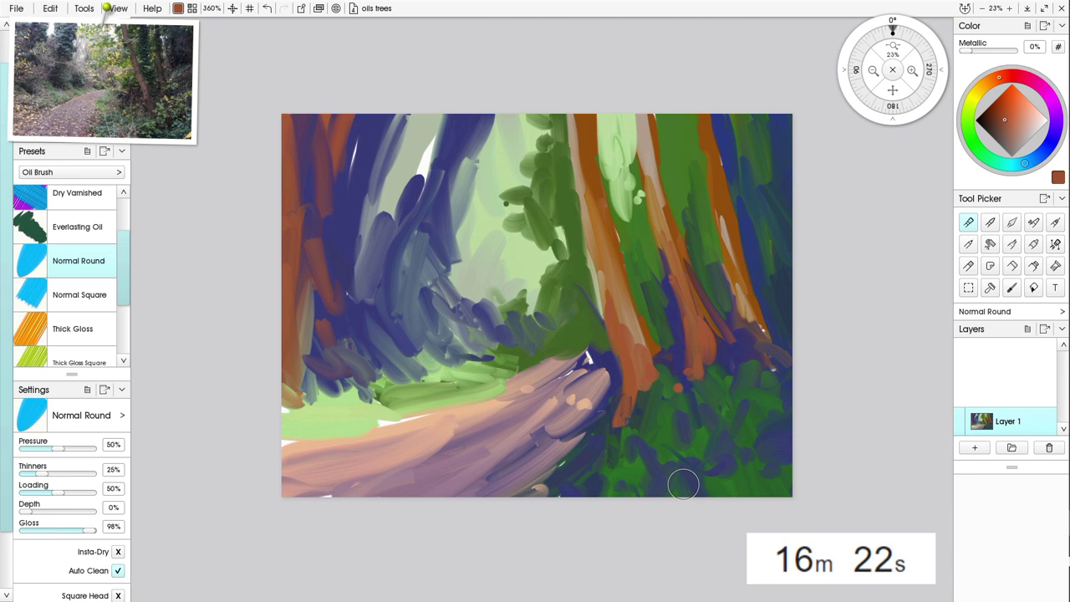
{"action": "mouse_move", "coordinate": [720, 303]}
{"action": "left_mouse_down"}
{"action": "mouse_move", "coordinate": [738, 377]}
{"action": "mouse_move", "coordinate": [748, 324]}
{"action": "mouse_move", "coordinate": [731, 224]}
{"action": "mouse_move", "coordinate": [762, 318]}
{"action": "left_mouse_up"}
{"action": "mouse_move", "coordinate": [729, 212]}
{"action": "left_mouse_down"}
{"action": "mouse_move", "coordinate": [743, 270]}
{"action": "mouse_move", "coordinate": [755, 274]}
{"action": "left_mouse_up"}
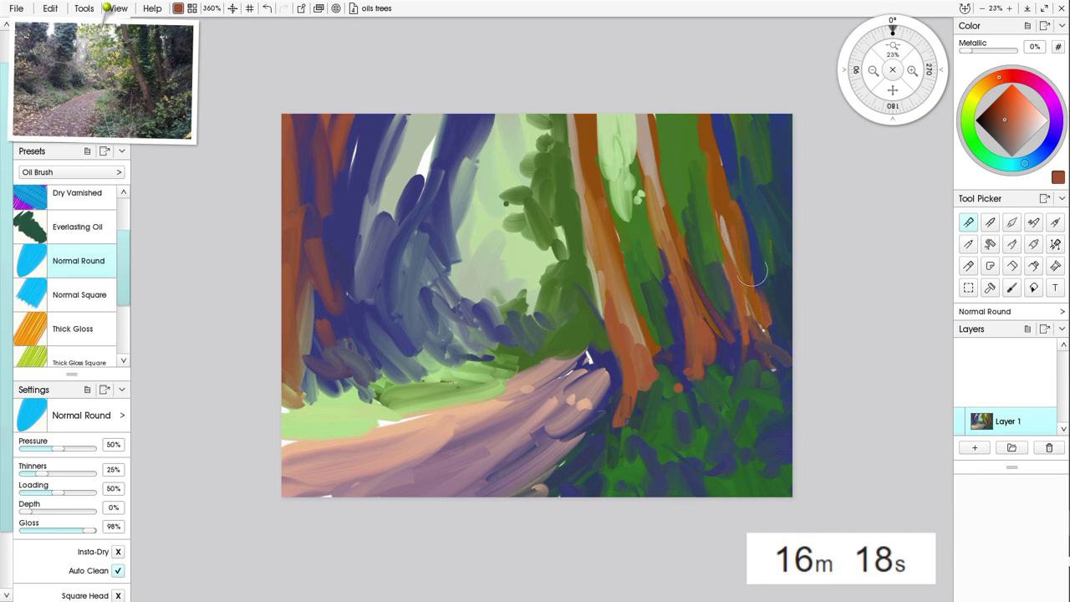
{"action": "left_click_drag", "start_coordinate": [726, 160], "coordinate": [723, 169]}
{"action": "left_click_drag", "start_coordinate": [699, 84], "coordinate": [713, 169]}
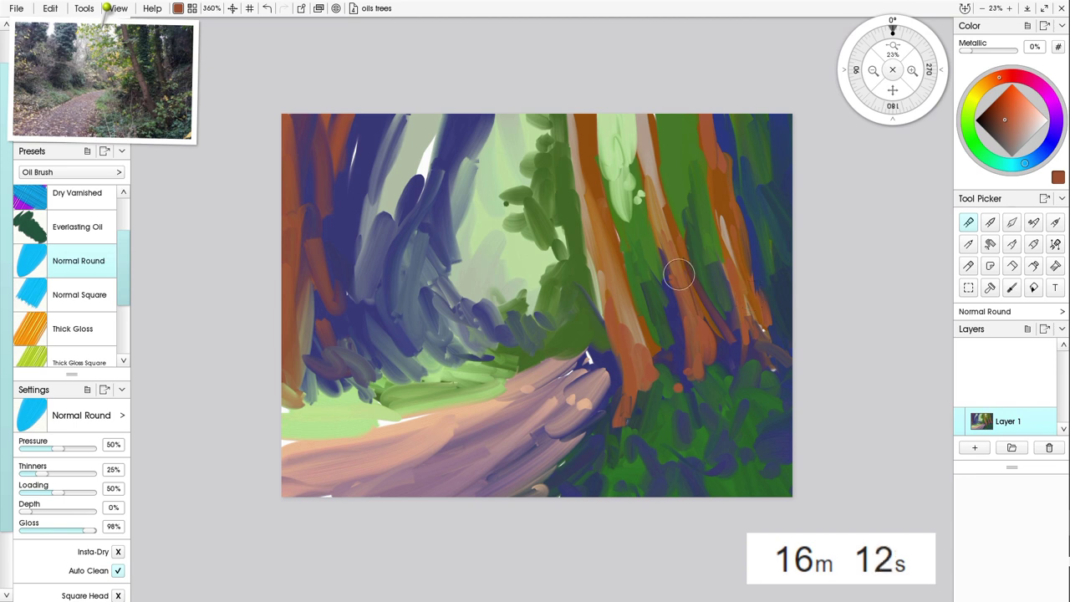
- Paint long reddish-brown strokes down the trunk nearest the path, widening it and flaring its roots
{"action": "left_click_drag", "start_coordinate": [615, 244], "coordinate": [623, 265]}
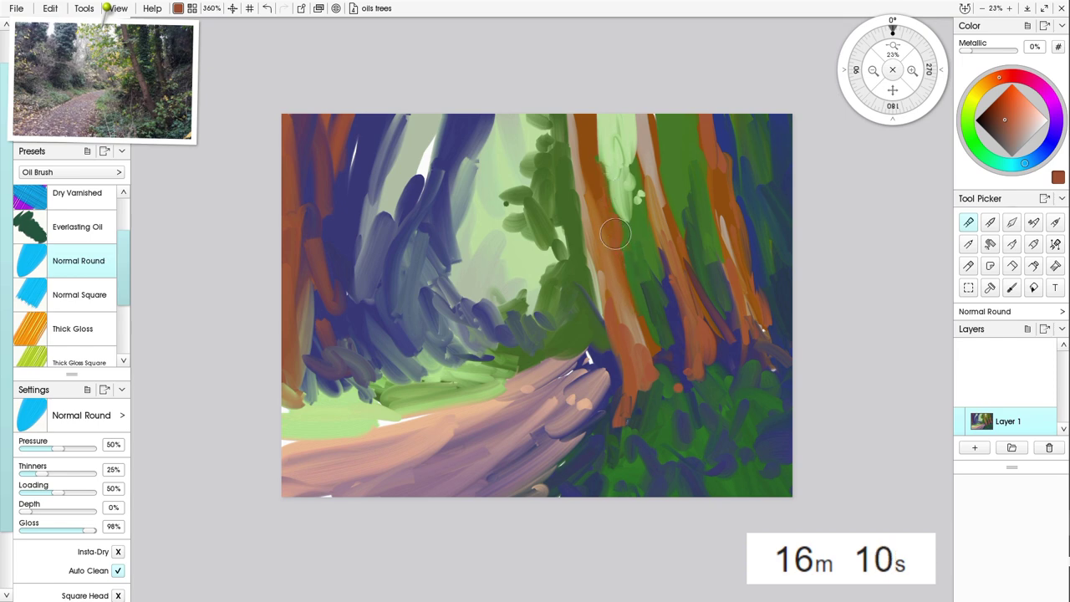
{"action": "mouse_move", "coordinate": [597, 127]}
{"action": "left_mouse_down"}
{"action": "mouse_move", "coordinate": [607, 250]}
{"action": "mouse_move", "coordinate": [629, 315]}
{"action": "mouse_move", "coordinate": [614, 242]}
{"action": "mouse_move", "coordinate": [654, 347]}
{"action": "mouse_move", "coordinate": [610, 218]}
{"action": "mouse_move", "coordinate": [633, 302]}
{"action": "mouse_move", "coordinate": [617, 230]}
{"action": "mouse_move", "coordinate": [664, 350]}
{"action": "left_mouse_up"}
{"action": "mouse_move", "coordinate": [621, 249]}
{"action": "left_mouse_down"}
{"action": "mouse_move", "coordinate": [675, 363]}
{"action": "mouse_move", "coordinate": [643, 375]}
{"action": "mouse_move", "coordinate": [641, 426]}
{"action": "mouse_move", "coordinate": [638, 394]}
{"action": "mouse_move", "coordinate": [604, 434]}
{"action": "mouse_move", "coordinate": [618, 408]}
{"action": "mouse_move", "coordinate": [607, 421]}
{"action": "mouse_move", "coordinate": [616, 346]}
{"action": "mouse_move", "coordinate": [600, 410]}
{"action": "left_mouse_up"}
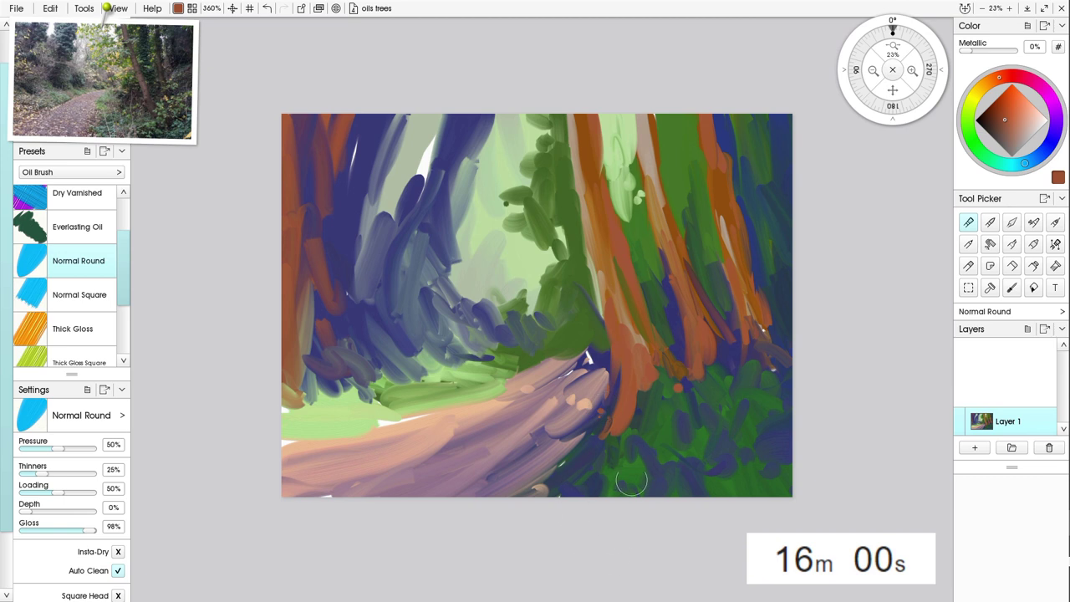
{"action": "mouse_move", "coordinate": [604, 351]}
{"action": "left_mouse_down"}
{"action": "mouse_move", "coordinate": [600, 386]}
{"action": "mouse_move", "coordinate": [611, 366]}
{"action": "mouse_move", "coordinate": [619, 307]}
{"action": "left_mouse_up"}
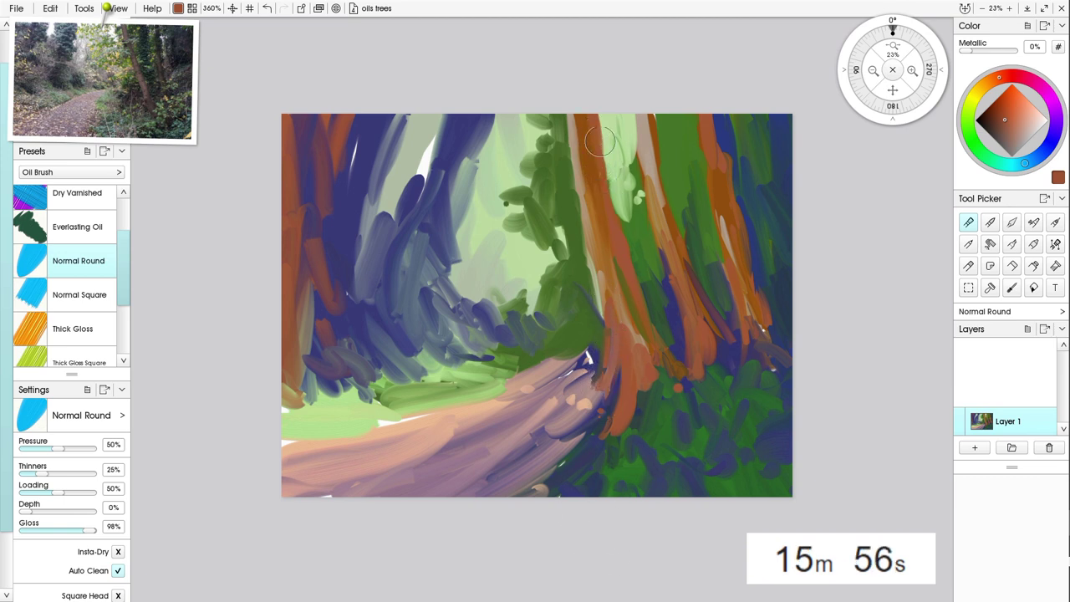
{"action": "mouse_move", "coordinate": [600, 142]}
{"action": "left_mouse_down"}
{"action": "mouse_move", "coordinate": [618, 204]}
{"action": "mouse_move", "coordinate": [596, 103]}
{"action": "mouse_move", "coordinate": [628, 262]}
{"action": "left_mouse_up"}
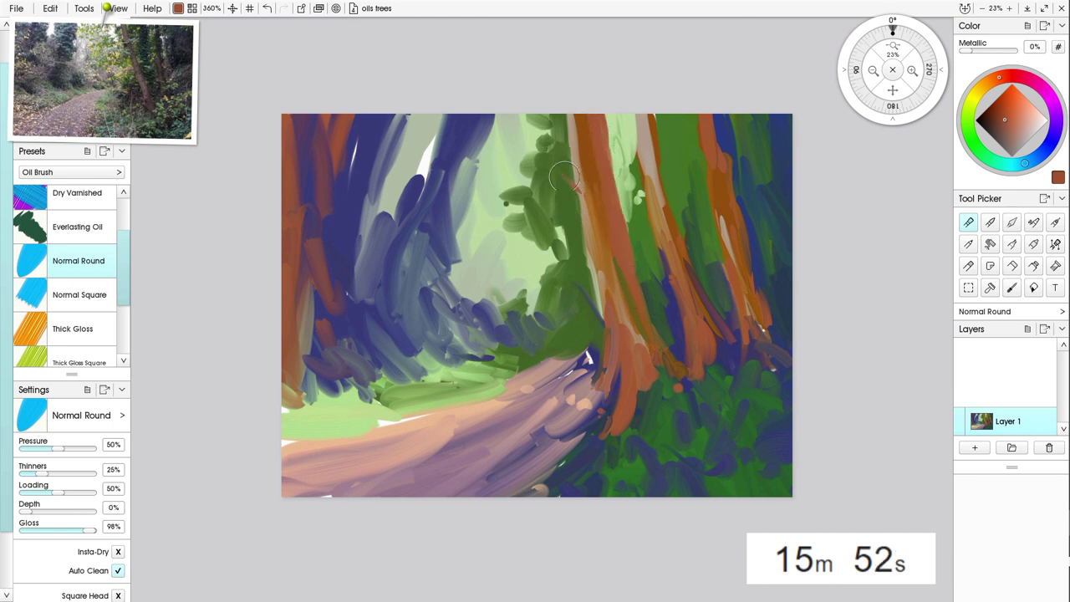
- Paint two reddish-brown branches reaching up-left from the trunk nearest the path and thicken that trunk's path-side edge and roots
{"action": "mouse_move", "coordinate": [534, 142]}
{"action": "left_mouse_down"}
{"action": "mouse_move", "coordinate": [576, 190]}
{"action": "mouse_move", "coordinate": [594, 237]}
{"action": "mouse_move", "coordinate": [583, 184]}
{"action": "mouse_move", "coordinate": [598, 280]}
{"action": "mouse_move", "coordinate": [587, 251]}
{"action": "mouse_move", "coordinate": [536, 220]}
{"action": "mouse_move", "coordinate": [462, 117]}
{"action": "left_mouse_up"}
{"action": "mouse_move", "coordinate": [516, 185]}
{"action": "left_mouse_down"}
{"action": "mouse_move", "coordinate": [590, 251]}
{"action": "mouse_move", "coordinate": [602, 299]}
{"action": "left_mouse_up"}
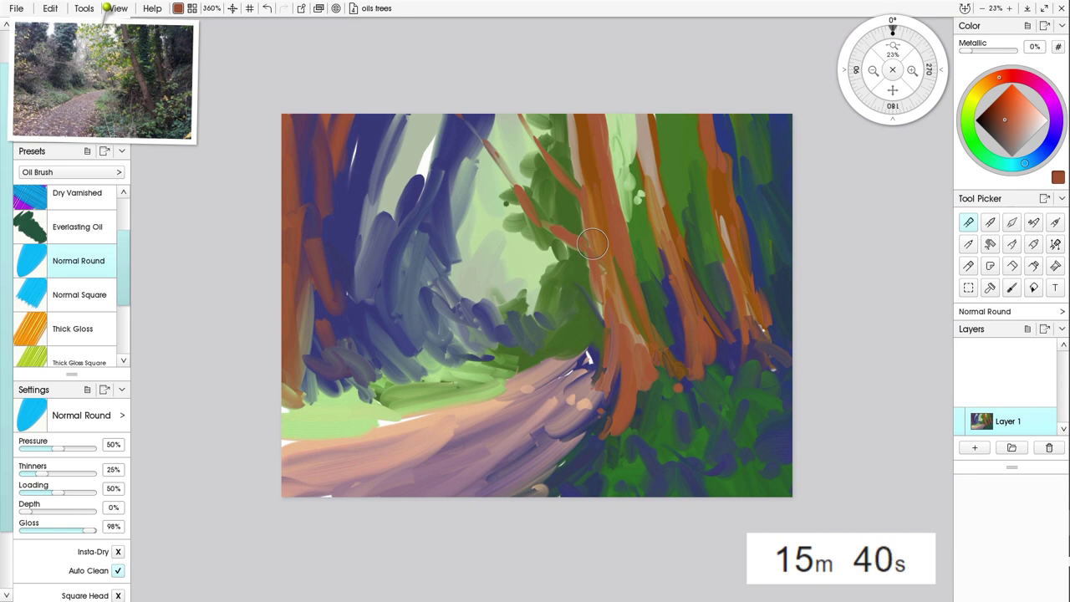
{"action": "mouse_move", "coordinate": [594, 274]}
{"action": "left_mouse_down"}
{"action": "mouse_move", "coordinate": [598, 347]}
{"action": "mouse_move", "coordinate": [608, 322]}
{"action": "mouse_move", "coordinate": [599, 319]}
{"action": "mouse_move", "coordinate": [594, 359]}
{"action": "left_mouse_up"}
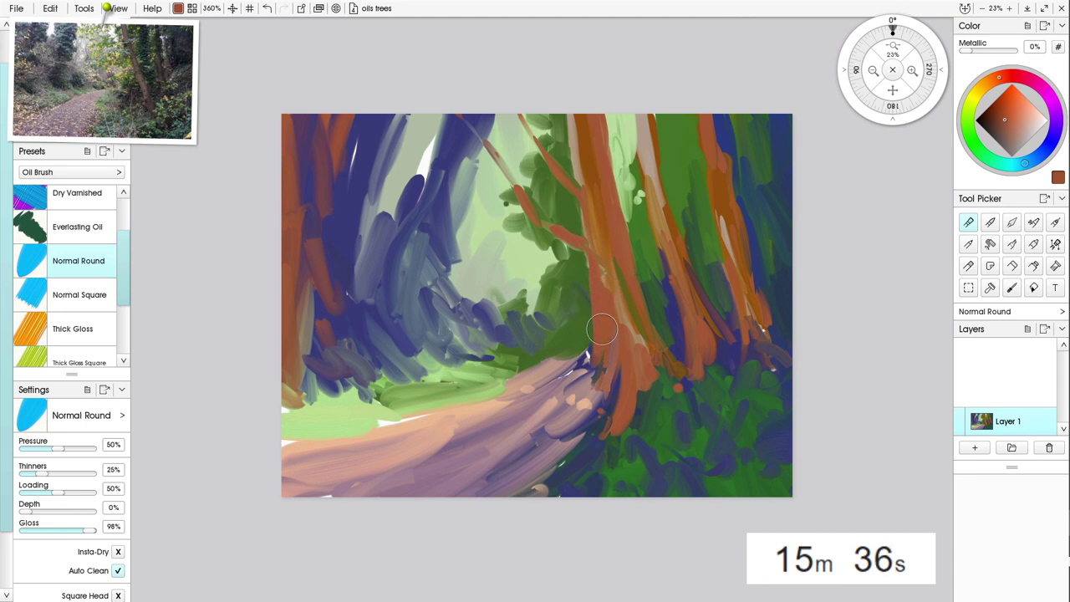
{"action": "left_click_drag", "start_coordinate": [598, 351], "coordinate": [591, 397]}
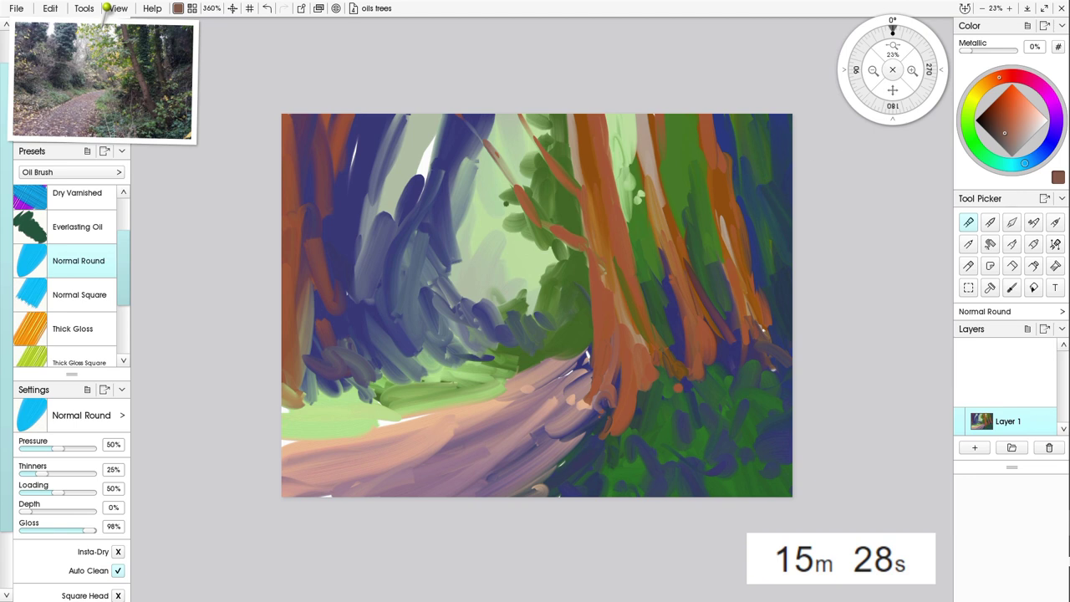
- Choose a muted blue-violet and fill the green gaps between the brown trunks with it
{"action": "left_click", "coordinate": [1049, 146]}
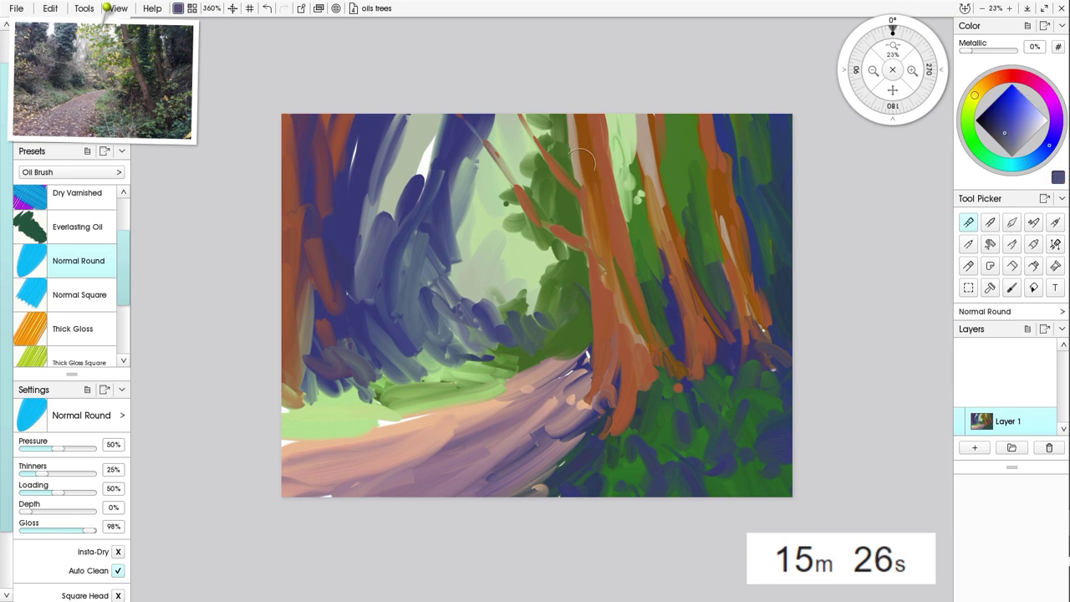
{"action": "mouse_move", "coordinate": [614, 191]}
{"action": "left_mouse_down"}
{"action": "mouse_move", "coordinate": [608, 121]}
{"action": "mouse_move", "coordinate": [615, 198]}
{"action": "mouse_move", "coordinate": [613, 154]}
{"action": "mouse_move", "coordinate": [629, 117]}
{"action": "mouse_move", "coordinate": [655, 239]}
{"action": "mouse_move", "coordinate": [637, 207]}
{"action": "mouse_move", "coordinate": [666, 298]}
{"action": "left_mouse_up"}
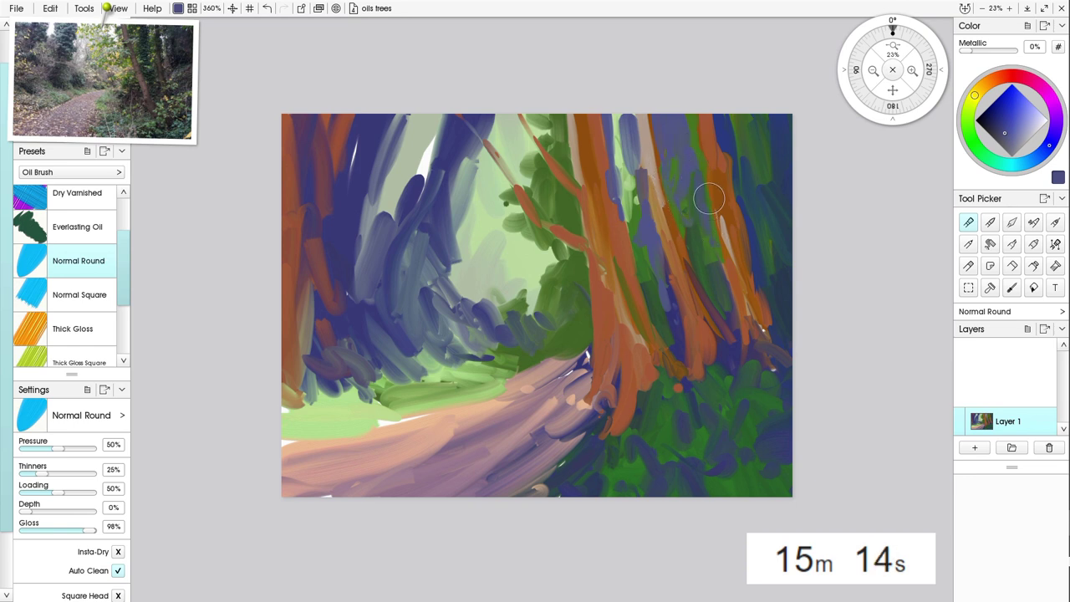
{"action": "left_click_drag", "start_coordinate": [709, 198], "coordinate": [714, 250]}
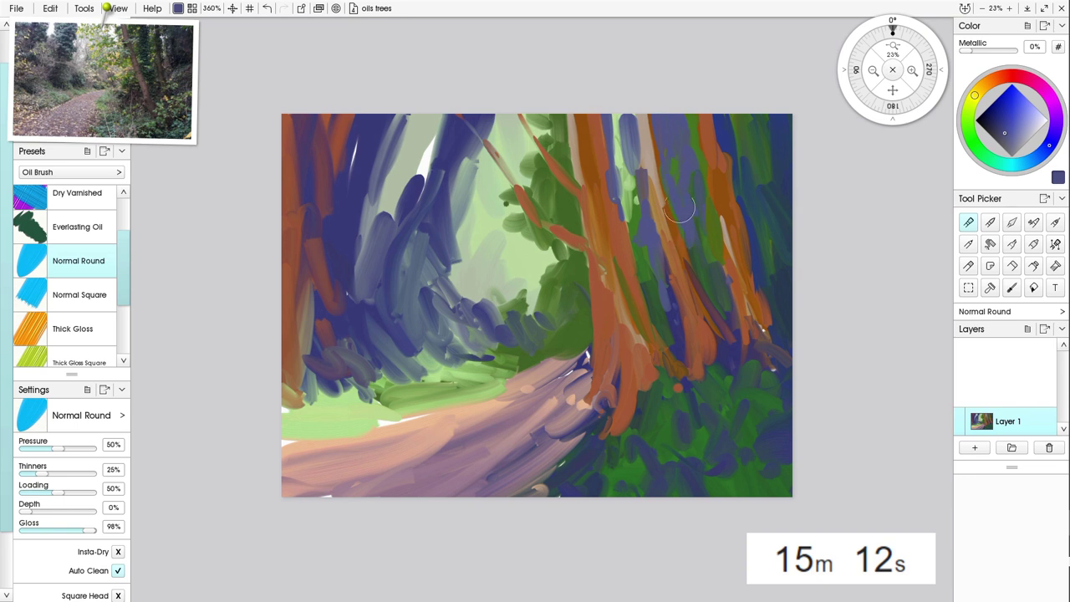
{"action": "left_click_drag", "start_coordinate": [706, 241], "coordinate": [730, 313]}
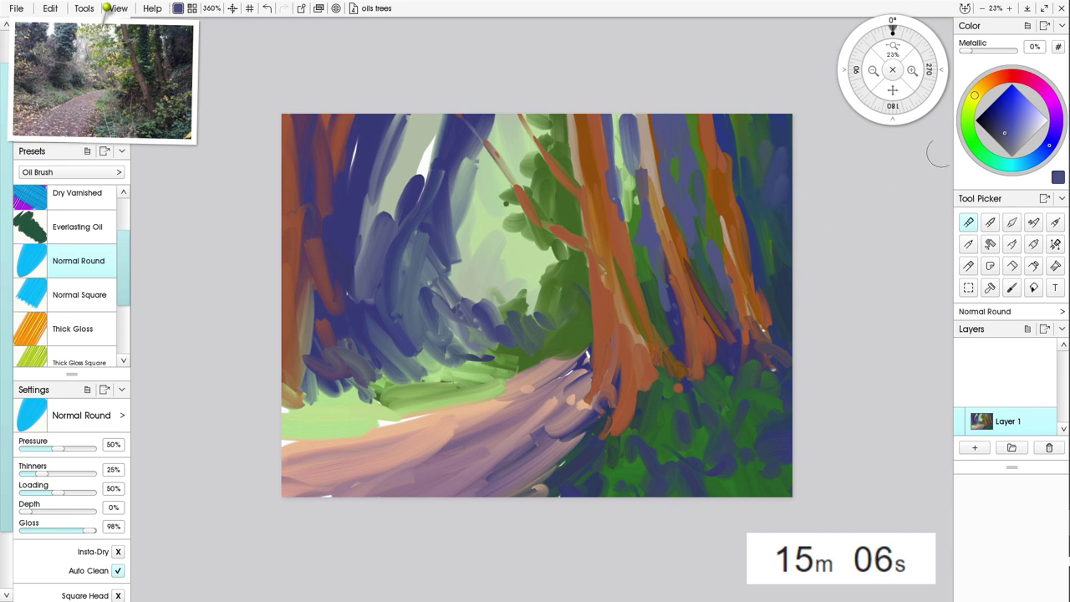
- Darken the colour to deep navy and paint shadows down the background beyond the rightmost brown trunk
{"action": "mouse_move", "coordinate": [735, 159]}
{"action": "left_mouse_down"}
{"action": "mouse_move", "coordinate": [769, 126]}
{"action": "mouse_move", "coordinate": [786, 217]}
{"action": "mouse_move", "coordinate": [759, 122]}
{"action": "mouse_move", "coordinate": [765, 196]}
{"action": "mouse_move", "coordinate": [752, 167]}
{"action": "mouse_move", "coordinate": [779, 200]}
{"action": "mouse_move", "coordinate": [750, 177]}
{"action": "mouse_move", "coordinate": [760, 219]}
{"action": "mouse_move", "coordinate": [740, 189]}
{"action": "mouse_move", "coordinate": [769, 269]}
{"action": "mouse_move", "coordinate": [767, 213]}
{"action": "mouse_move", "coordinate": [787, 242]}
{"action": "mouse_move", "coordinate": [786, 324]}
{"action": "left_mouse_up"}
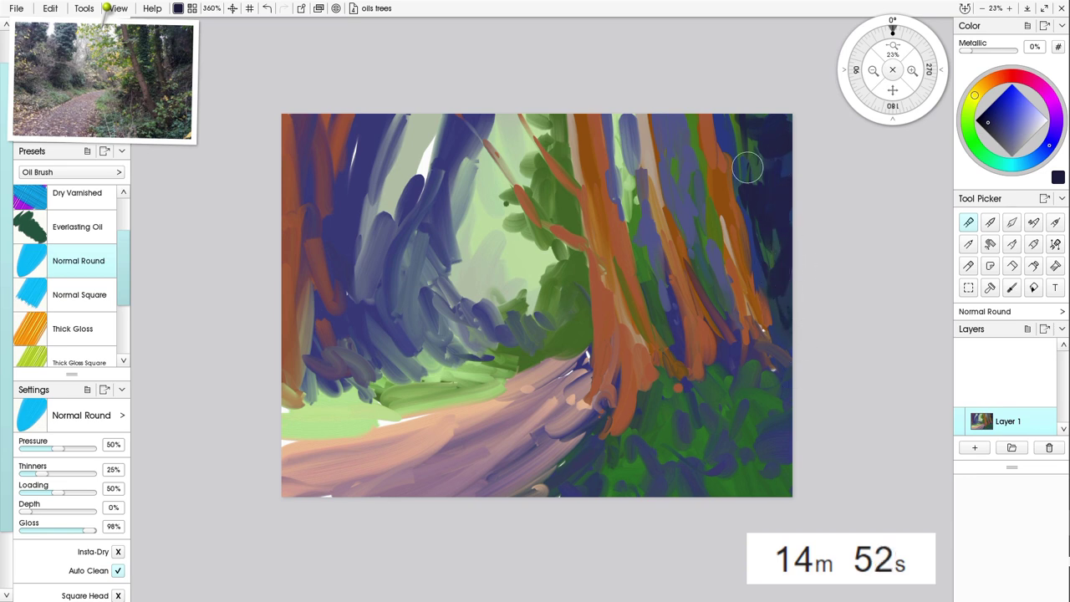
{"action": "mouse_move", "coordinate": [747, 167]}
{"action": "left_mouse_down"}
{"action": "mouse_move", "coordinate": [739, 165]}
{"action": "mouse_move", "coordinate": [771, 259]}
{"action": "left_mouse_up"}
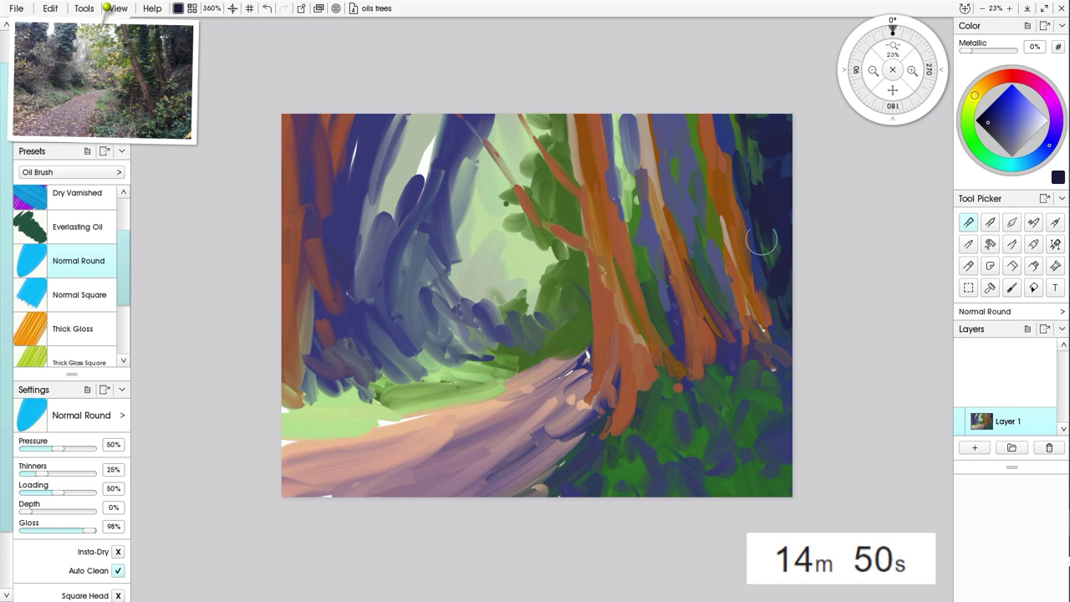
{"action": "left_click_drag", "start_coordinate": [747, 193], "coordinate": [776, 320]}
{"action": "left_click_drag", "start_coordinate": [762, 255], "coordinate": [780, 324]}
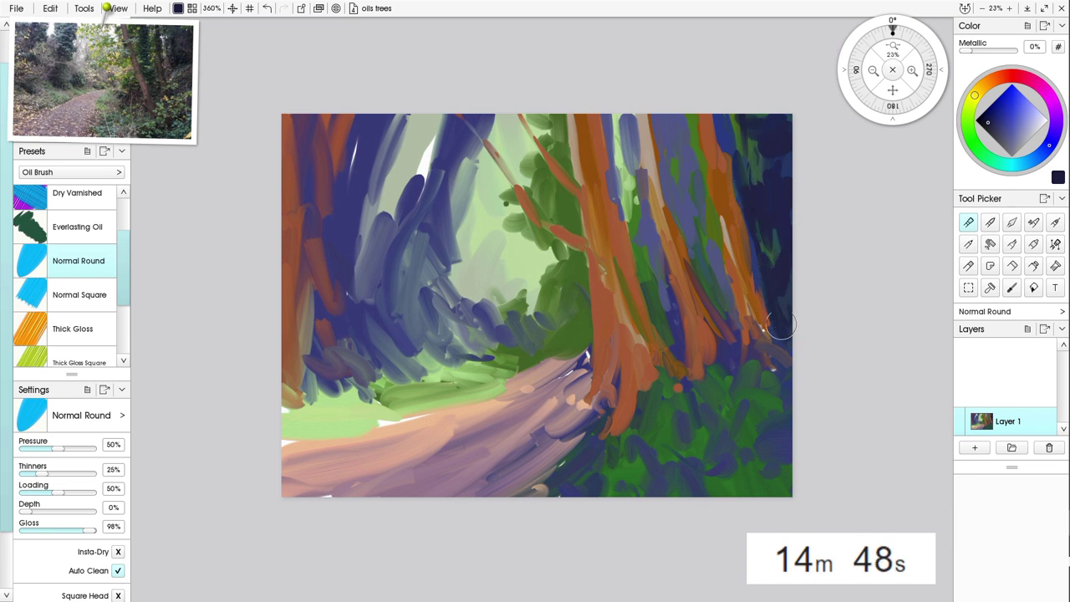
- Paint deep navy shadow strokes between the middle and rightmost brown trunks and along the middle trunk's upper edge
{"action": "mouse_move", "coordinate": [711, 246]}
{"action": "left_mouse_down"}
{"action": "mouse_move", "coordinate": [736, 341]}
{"action": "mouse_move", "coordinate": [696, 245]}
{"action": "mouse_move", "coordinate": [731, 318]}
{"action": "mouse_move", "coordinate": [698, 250]}
{"action": "mouse_move", "coordinate": [726, 336]}
{"action": "left_mouse_up"}
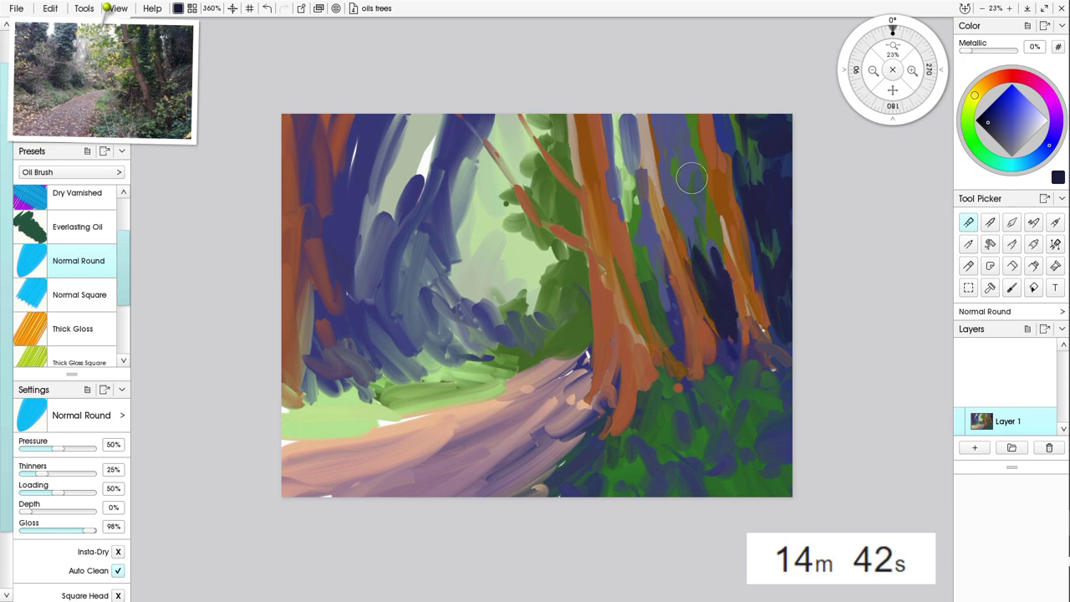
{"action": "left_click_drag", "start_coordinate": [691, 177], "coordinate": [724, 247]}
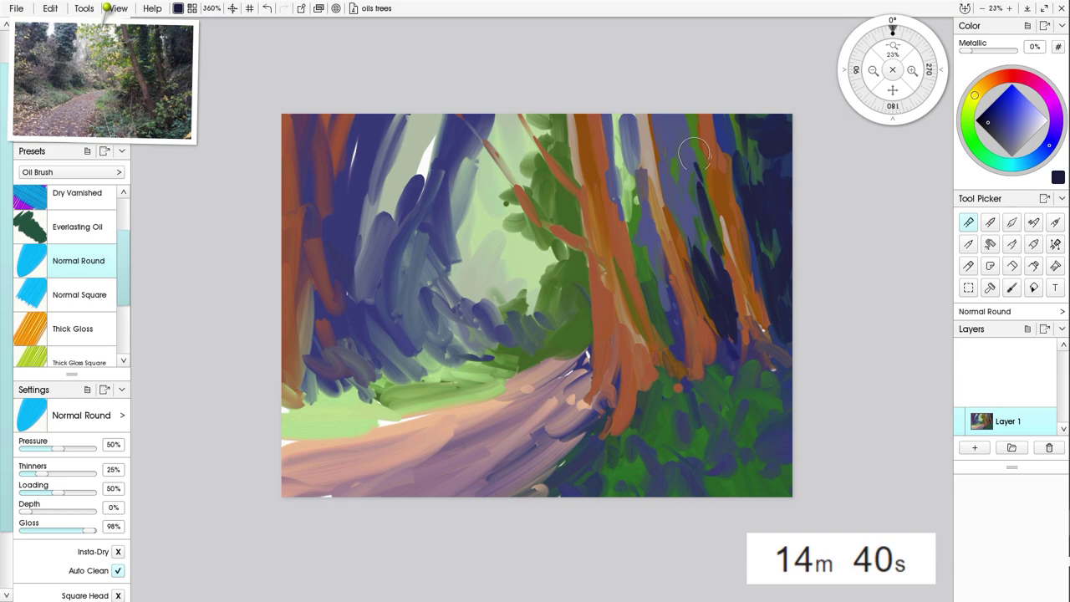
{"action": "left_click_drag", "start_coordinate": [694, 153], "coordinate": [707, 198]}
{"action": "left_click_drag", "start_coordinate": [682, 119], "coordinate": [703, 183]}
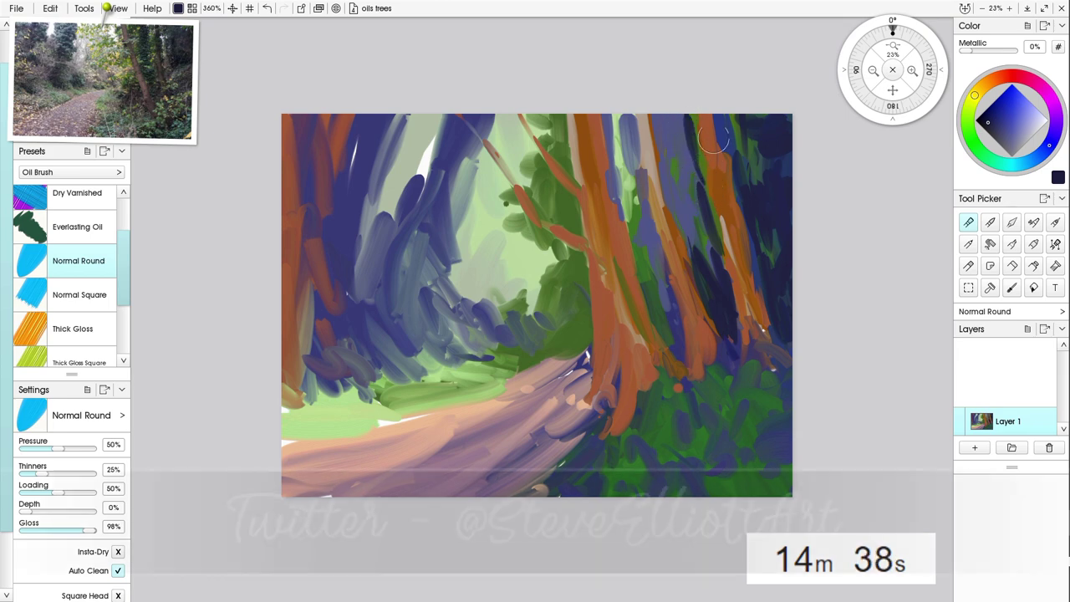
{"action": "mouse_move", "coordinate": [718, 104]}
{"action": "left_mouse_down"}
{"action": "mouse_move", "coordinate": [751, 187]}
{"action": "mouse_move", "coordinate": [778, 153]}
{"action": "left_mouse_up"}
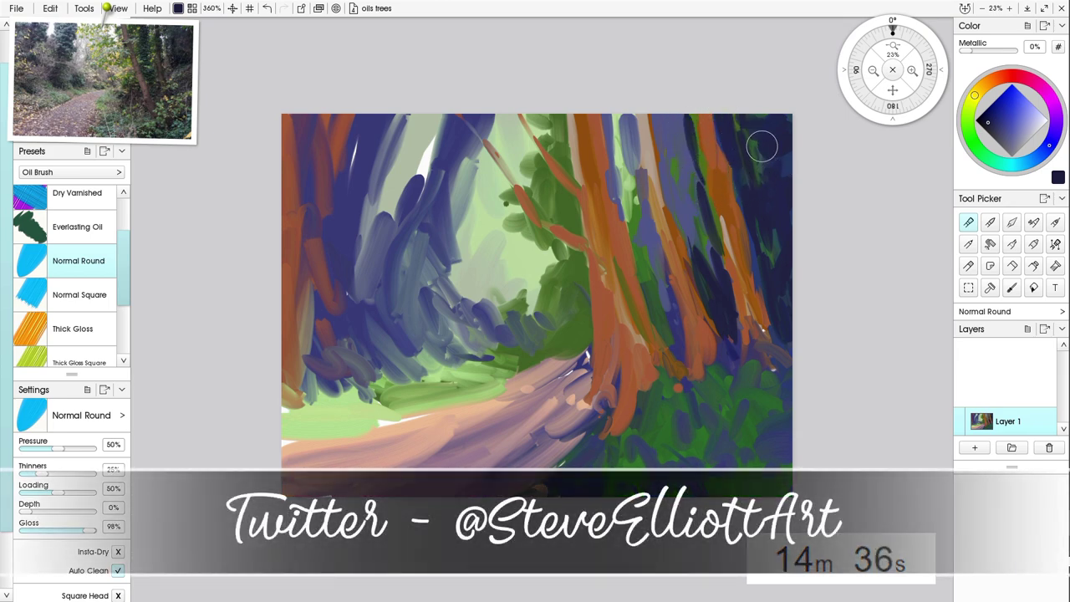
{"action": "mouse_move", "coordinate": [671, 115]}
{"action": "left_mouse_down"}
{"action": "mouse_move", "coordinate": [676, 171]}
{"action": "mouse_move", "coordinate": [686, 145]}
{"action": "mouse_move", "coordinate": [718, 284]}
{"action": "left_mouse_up"}
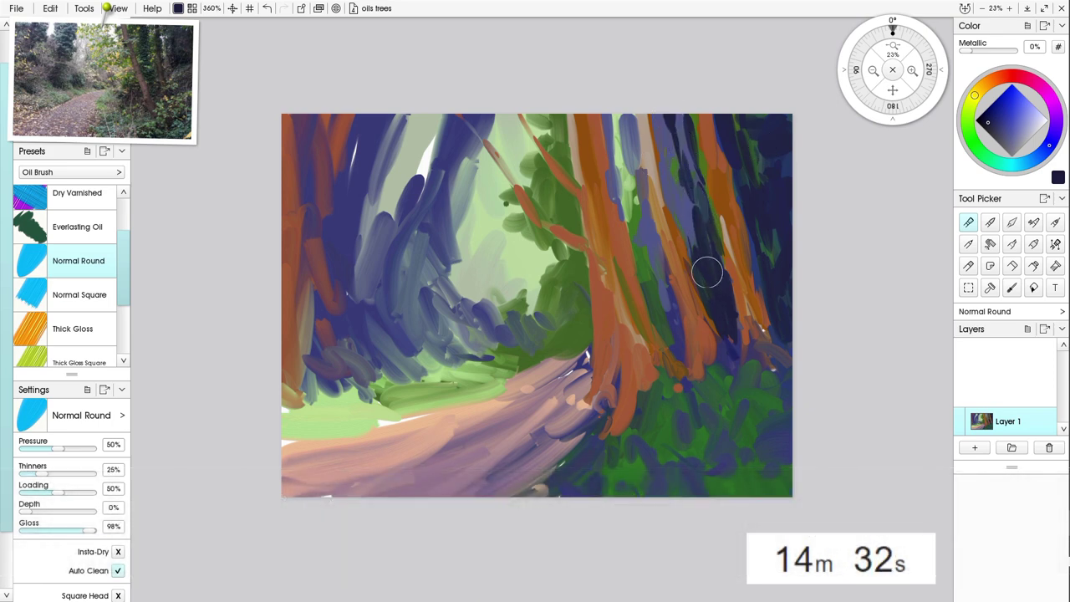
{"action": "left_click_drag", "start_coordinate": [652, 118], "coordinate": [690, 235]}
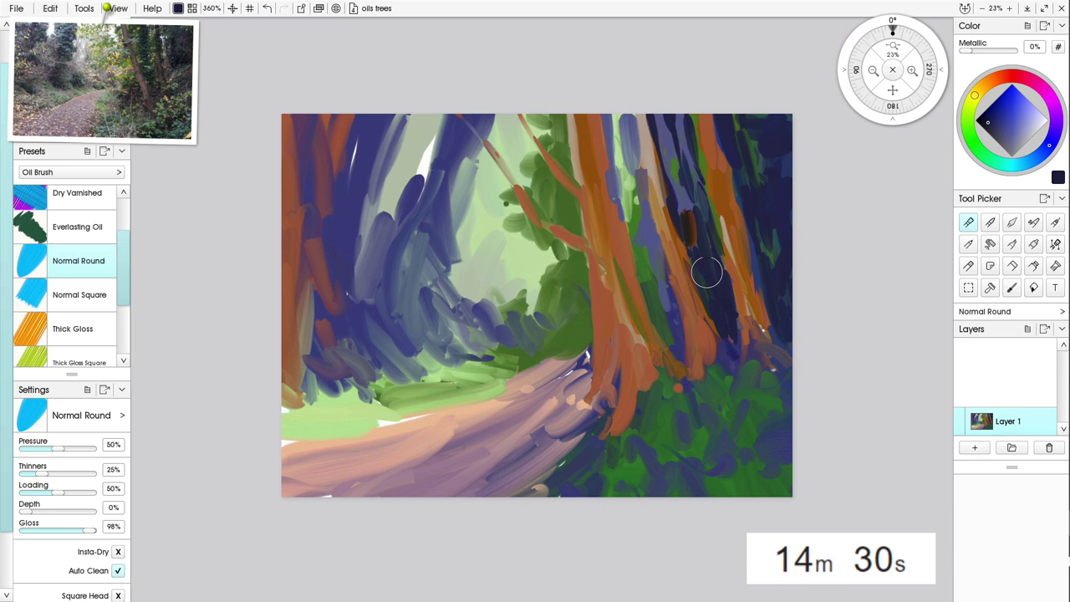
- Paint navy shadows between the first two brown trunks and around the path-side base of the first trunk
{"action": "mouse_move", "coordinate": [630, 289]}
{"action": "left_mouse_down"}
{"action": "mouse_move", "coordinate": [658, 318]}
{"action": "mouse_move", "coordinate": [642, 266]}
{"action": "left_mouse_up"}
{"action": "mouse_move", "coordinate": [657, 307]}
{"action": "left_mouse_down"}
{"action": "mouse_move", "coordinate": [677, 364]}
{"action": "mouse_move", "coordinate": [672, 305]}
{"action": "mouse_move", "coordinate": [678, 380]}
{"action": "left_mouse_up"}
{"action": "mouse_move", "coordinate": [601, 382]}
{"action": "left_mouse_down"}
{"action": "mouse_move", "coordinate": [617, 422]}
{"action": "mouse_move", "coordinate": [609, 355]}
{"action": "mouse_move", "coordinate": [587, 405]}
{"action": "mouse_move", "coordinate": [571, 355]}
{"action": "mouse_move", "coordinate": [569, 378]}
{"action": "left_mouse_up"}
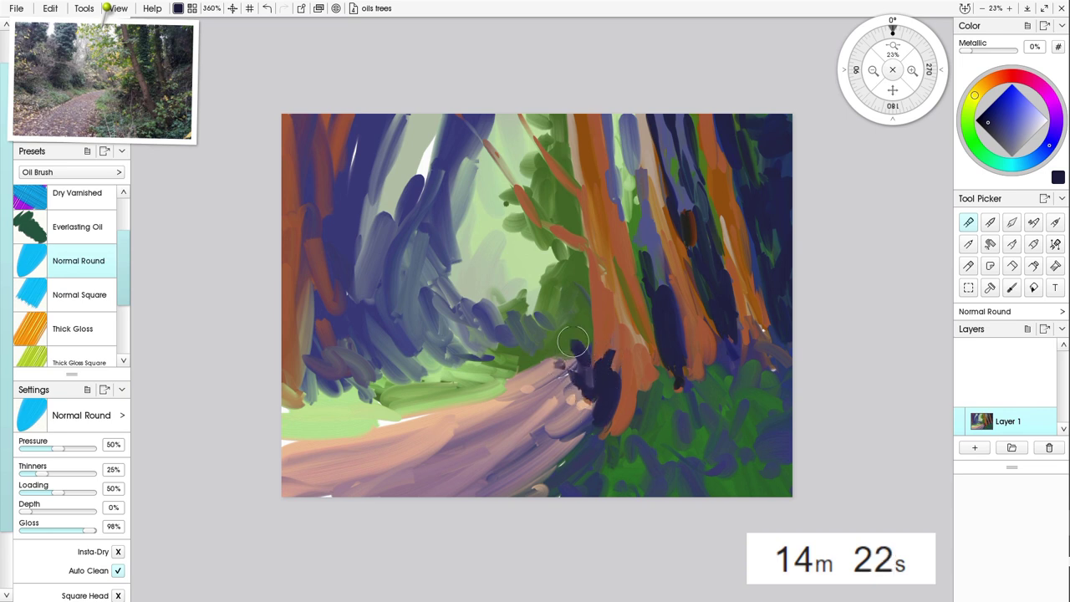
{"action": "mouse_move", "coordinate": [573, 340]}
{"action": "left_mouse_down"}
{"action": "mouse_move", "coordinate": [615, 372]}
{"action": "mouse_move", "coordinate": [613, 393]}
{"action": "left_mouse_up"}
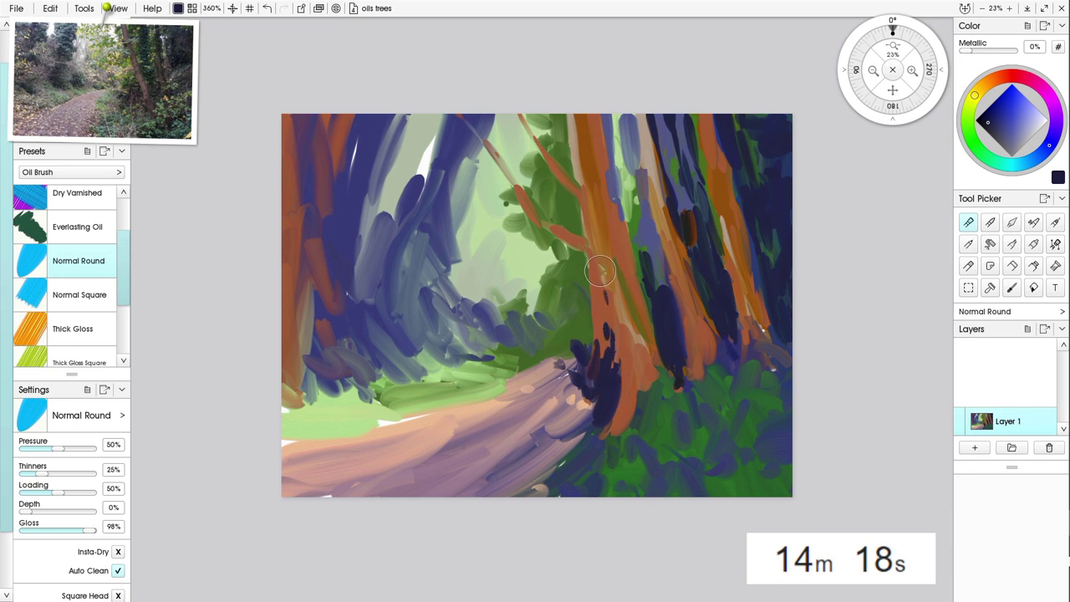
{"action": "mouse_move", "coordinate": [601, 270]}
{"action": "left_mouse_down"}
{"action": "mouse_move", "coordinate": [609, 382]}
{"action": "mouse_move", "coordinate": [630, 405]}
{"action": "mouse_move", "coordinate": [655, 390]}
{"action": "mouse_move", "coordinate": [670, 396]}
{"action": "mouse_move", "coordinate": [608, 407]}
{"action": "left_mouse_up"}
- Paint navy shadows through the undergrowth below the brown trunks and along the path's shaded edge to the lower canvas edge
{"action": "mouse_move", "coordinate": [746, 427]}
{"action": "left_mouse_down"}
{"action": "mouse_move", "coordinate": [781, 445]}
{"action": "mouse_move", "coordinate": [745, 446]}
{"action": "mouse_move", "coordinate": [715, 495]}
{"action": "mouse_move", "coordinate": [733, 446]}
{"action": "mouse_move", "coordinate": [699, 432]}
{"action": "mouse_move", "coordinate": [689, 498]}
{"action": "mouse_move", "coordinate": [741, 474]}
{"action": "mouse_move", "coordinate": [690, 445]}
{"action": "mouse_move", "coordinate": [607, 483]}
{"action": "mouse_move", "coordinate": [669, 434]}
{"action": "mouse_move", "coordinate": [661, 476]}
{"action": "mouse_move", "coordinate": [614, 493]}
{"action": "mouse_move", "coordinate": [603, 487]}
{"action": "mouse_move", "coordinate": [665, 485]}
{"action": "mouse_move", "coordinate": [602, 468]}
{"action": "mouse_move", "coordinate": [626, 444]}
{"action": "mouse_move", "coordinate": [638, 383]}
{"action": "mouse_move", "coordinate": [617, 387]}
{"action": "left_mouse_up"}
{"action": "mouse_move", "coordinate": [587, 438]}
{"action": "left_mouse_down"}
{"action": "mouse_move", "coordinate": [555, 447]}
{"action": "mouse_move", "coordinate": [602, 406]}
{"action": "mouse_move", "coordinate": [544, 457]}
{"action": "mouse_move", "coordinate": [591, 457]}
{"action": "left_mouse_up"}
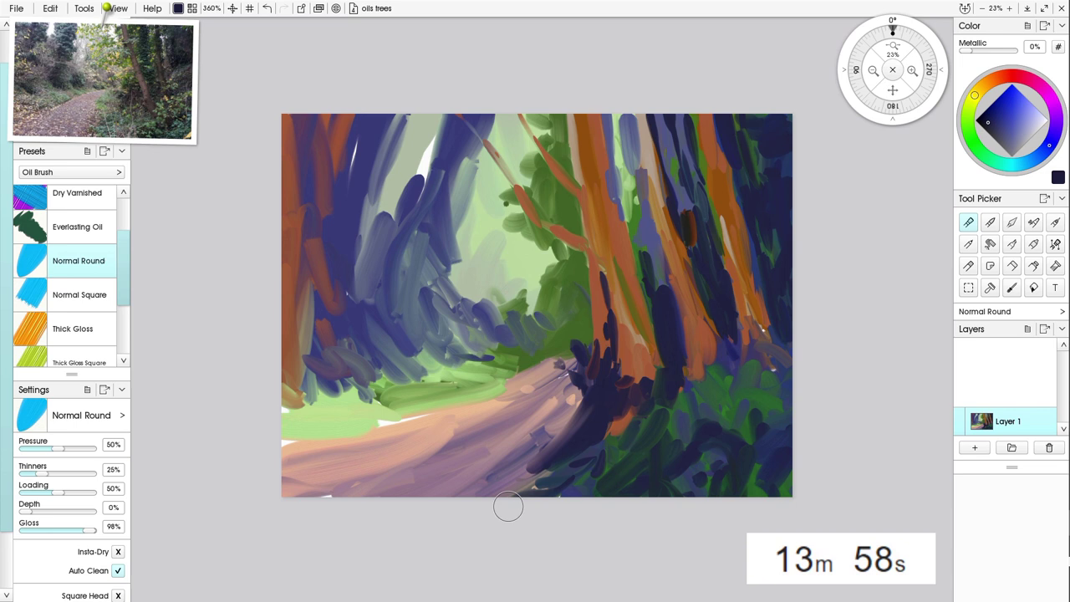
{"action": "mouse_move", "coordinate": [538, 485]}
{"action": "left_mouse_down"}
{"action": "mouse_move", "coordinate": [481, 496]}
{"action": "mouse_move", "coordinate": [497, 487]}
{"action": "mouse_move", "coordinate": [456, 497]}
{"action": "left_mouse_up"}
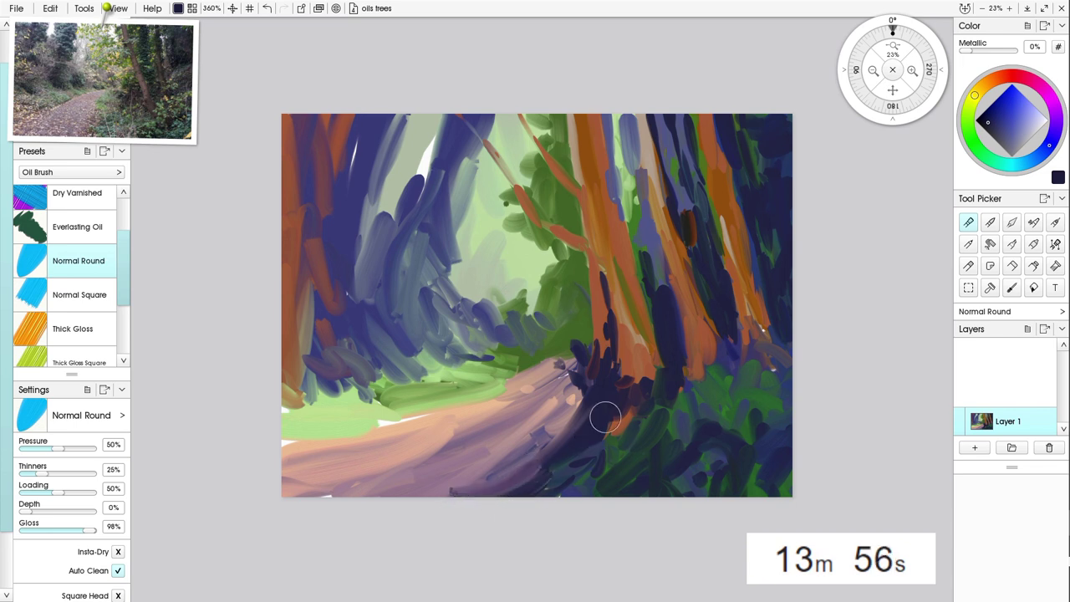
- Dab navy leaf clusters over the blue trees on the left half, from the upper edge down to the grass bank
{"action": "mouse_move", "coordinate": [430, 251]}
{"action": "left_mouse_down"}
{"action": "mouse_move", "coordinate": [463, 222]}
{"action": "mouse_move", "coordinate": [425, 237]}
{"action": "mouse_move", "coordinate": [440, 237]}
{"action": "mouse_move", "coordinate": [424, 231]}
{"action": "mouse_move", "coordinate": [468, 245]}
{"action": "mouse_move", "coordinate": [449, 242]}
{"action": "mouse_move", "coordinate": [469, 267]}
{"action": "mouse_move", "coordinate": [445, 247]}
{"action": "mouse_move", "coordinate": [452, 282]}
{"action": "mouse_move", "coordinate": [419, 278]}
{"action": "mouse_move", "coordinate": [421, 252]}
{"action": "mouse_move", "coordinate": [441, 276]}
{"action": "mouse_move", "coordinate": [413, 261]}
{"action": "mouse_move", "coordinate": [428, 285]}
{"action": "mouse_move", "coordinate": [449, 291]}
{"action": "mouse_move", "coordinate": [411, 270]}
{"action": "mouse_move", "coordinate": [415, 289]}
{"action": "mouse_move", "coordinate": [449, 295]}
{"action": "mouse_move", "coordinate": [425, 307]}
{"action": "mouse_move", "coordinate": [417, 295]}
{"action": "mouse_move", "coordinate": [417, 307]}
{"action": "mouse_move", "coordinate": [447, 320]}
{"action": "mouse_move", "coordinate": [449, 303]}
{"action": "mouse_move", "coordinate": [486, 322]}
{"action": "mouse_move", "coordinate": [468, 289]}
{"action": "mouse_move", "coordinate": [504, 322]}
{"action": "mouse_move", "coordinate": [462, 295]}
{"action": "mouse_move", "coordinate": [497, 324]}
{"action": "mouse_move", "coordinate": [470, 322]}
{"action": "mouse_move", "coordinate": [489, 298]}
{"action": "mouse_move", "coordinate": [493, 329]}
{"action": "mouse_move", "coordinate": [509, 333]}
{"action": "mouse_move", "coordinate": [482, 341]}
{"action": "mouse_move", "coordinate": [455, 318]}
{"action": "mouse_move", "coordinate": [469, 333]}
{"action": "mouse_move", "coordinate": [516, 343]}
{"action": "mouse_move", "coordinate": [464, 288]}
{"action": "mouse_move", "coordinate": [488, 299]}
{"action": "mouse_move", "coordinate": [476, 299]}
{"action": "mouse_move", "coordinate": [474, 287]}
{"action": "mouse_move", "coordinate": [479, 315]}
{"action": "mouse_move", "coordinate": [499, 288]}
{"action": "mouse_move", "coordinate": [487, 305]}
{"action": "mouse_move", "coordinate": [503, 334]}
{"action": "mouse_move", "coordinate": [497, 301]}
{"action": "mouse_move", "coordinate": [493, 330]}
{"action": "mouse_move", "coordinate": [443, 309]}
{"action": "mouse_move", "coordinate": [462, 288]}
{"action": "mouse_move", "coordinate": [394, 321]}
{"action": "mouse_move", "coordinate": [417, 294]}
{"action": "mouse_move", "coordinate": [401, 279]}
{"action": "mouse_move", "coordinate": [389, 304]}
{"action": "left_mouse_up"}
{"action": "mouse_move", "coordinate": [433, 176]}
{"action": "left_mouse_down"}
{"action": "mouse_move", "coordinate": [467, 160]}
{"action": "mouse_move", "coordinate": [445, 177]}
{"action": "mouse_move", "coordinate": [473, 177]}
{"action": "mouse_move", "coordinate": [457, 190]}
{"action": "mouse_move", "coordinate": [464, 209]}
{"action": "mouse_move", "coordinate": [466, 158]}
{"action": "mouse_move", "coordinate": [449, 157]}
{"action": "mouse_move", "coordinate": [480, 156]}
{"action": "mouse_move", "coordinate": [471, 140]}
{"action": "mouse_move", "coordinate": [493, 118]}
{"action": "mouse_move", "coordinate": [482, 129]}
{"action": "mouse_move", "coordinate": [471, 115]}
{"action": "mouse_move", "coordinate": [463, 135]}
{"action": "mouse_move", "coordinate": [450, 124]}
{"action": "mouse_move", "coordinate": [435, 194]}
{"action": "mouse_move", "coordinate": [445, 207]}
{"action": "mouse_move", "coordinate": [457, 152]}
{"action": "mouse_move", "coordinate": [433, 125]}
{"action": "mouse_move", "coordinate": [448, 174]}
{"action": "mouse_move", "coordinate": [440, 137]}
{"action": "mouse_move", "coordinate": [427, 158]}
{"action": "mouse_move", "coordinate": [435, 228]}
{"action": "mouse_move", "coordinate": [453, 196]}
{"action": "mouse_move", "coordinate": [402, 243]}
{"action": "mouse_move", "coordinate": [422, 193]}
{"action": "mouse_move", "coordinate": [437, 214]}
{"action": "mouse_move", "coordinate": [465, 176]}
{"action": "mouse_move", "coordinate": [474, 204]}
{"action": "left_mouse_up"}
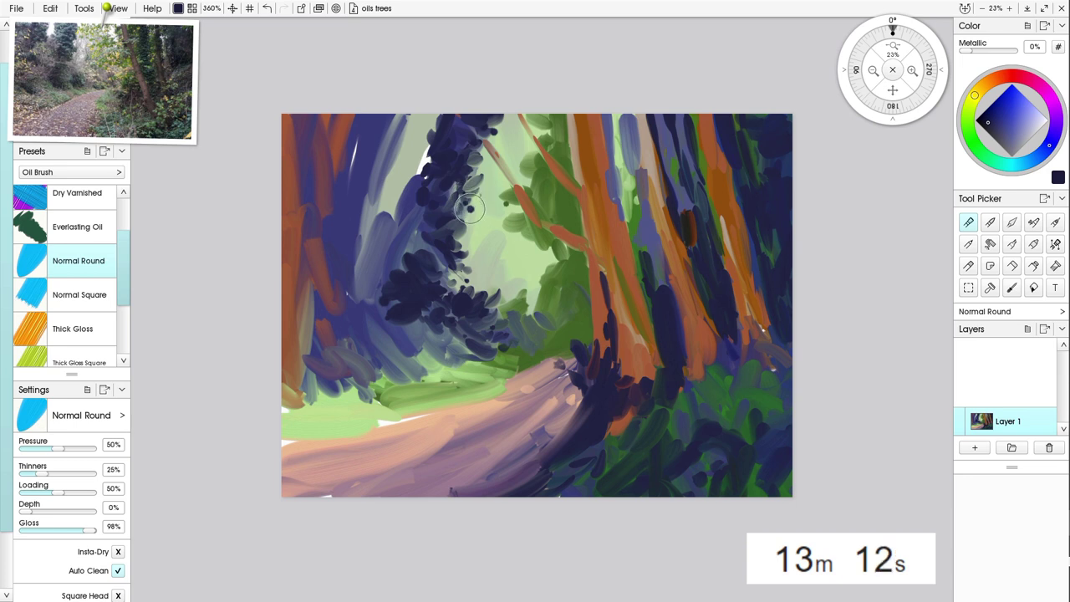
{"action": "mouse_move", "coordinate": [386, 117]}
{"action": "left_mouse_down"}
{"action": "mouse_move", "coordinate": [388, 156]}
{"action": "mouse_move", "coordinate": [346, 99]}
{"action": "mouse_move", "coordinate": [370, 136]}
{"action": "mouse_move", "coordinate": [356, 142]}
{"action": "mouse_move", "coordinate": [351, 131]}
{"action": "mouse_move", "coordinate": [361, 126]}
{"action": "mouse_move", "coordinate": [338, 142]}
{"action": "mouse_move", "coordinate": [338, 132]}
{"action": "mouse_move", "coordinate": [361, 160]}
{"action": "mouse_move", "coordinate": [361, 130]}
{"action": "mouse_move", "coordinate": [358, 141]}
{"action": "mouse_move", "coordinate": [331, 123]}
{"action": "mouse_move", "coordinate": [356, 159]}
{"action": "mouse_move", "coordinate": [331, 161]}
{"action": "mouse_move", "coordinate": [349, 173]}
{"action": "mouse_move", "coordinate": [335, 175]}
{"action": "mouse_move", "coordinate": [303, 147]}
{"action": "mouse_move", "coordinate": [314, 171]}
{"action": "mouse_move", "coordinate": [324, 156]}
{"action": "mouse_move", "coordinate": [357, 188]}
{"action": "mouse_move", "coordinate": [310, 184]}
{"action": "mouse_move", "coordinate": [344, 211]}
{"action": "mouse_move", "coordinate": [315, 217]}
{"action": "mouse_move", "coordinate": [280, 194]}
{"action": "left_mouse_up"}
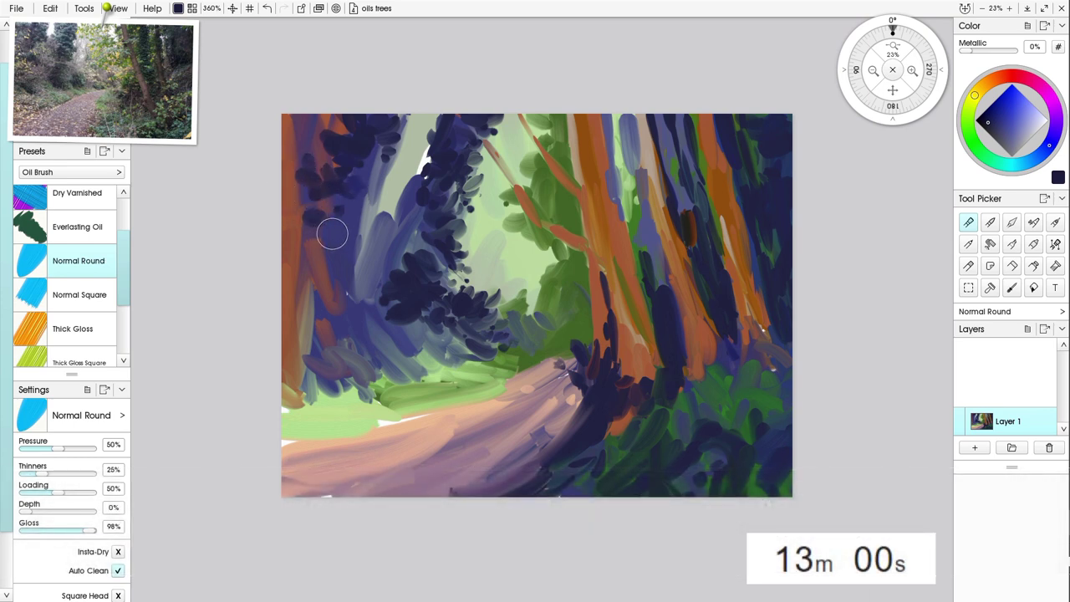
{"action": "mouse_move", "coordinate": [339, 229]}
{"action": "left_mouse_down"}
{"action": "mouse_move", "coordinate": [351, 250]}
{"action": "mouse_move", "coordinate": [371, 231]}
{"action": "mouse_move", "coordinate": [352, 241]}
{"action": "mouse_move", "coordinate": [371, 238]}
{"action": "mouse_move", "coordinate": [354, 261]}
{"action": "mouse_move", "coordinate": [358, 247]}
{"action": "mouse_move", "coordinate": [354, 257]}
{"action": "mouse_move", "coordinate": [379, 267]}
{"action": "mouse_move", "coordinate": [355, 278]}
{"action": "mouse_move", "coordinate": [360, 230]}
{"action": "mouse_move", "coordinate": [337, 196]}
{"action": "mouse_move", "coordinate": [345, 245]}
{"action": "left_mouse_up"}
{"action": "mouse_move", "coordinate": [339, 204]}
{"action": "left_mouse_down"}
{"action": "mouse_move", "coordinate": [356, 176]}
{"action": "mouse_move", "coordinate": [362, 205]}
{"action": "mouse_move", "coordinate": [328, 230]}
{"action": "mouse_move", "coordinate": [348, 288]}
{"action": "mouse_move", "coordinate": [373, 277]}
{"action": "mouse_move", "coordinate": [338, 304]}
{"action": "mouse_move", "coordinate": [353, 303]}
{"action": "mouse_move", "coordinate": [348, 310]}
{"action": "mouse_move", "coordinate": [376, 331]}
{"action": "mouse_move", "coordinate": [358, 320]}
{"action": "mouse_move", "coordinate": [378, 349]}
{"action": "mouse_move", "coordinate": [357, 368]}
{"action": "mouse_move", "coordinate": [398, 380]}
{"action": "left_mouse_up"}
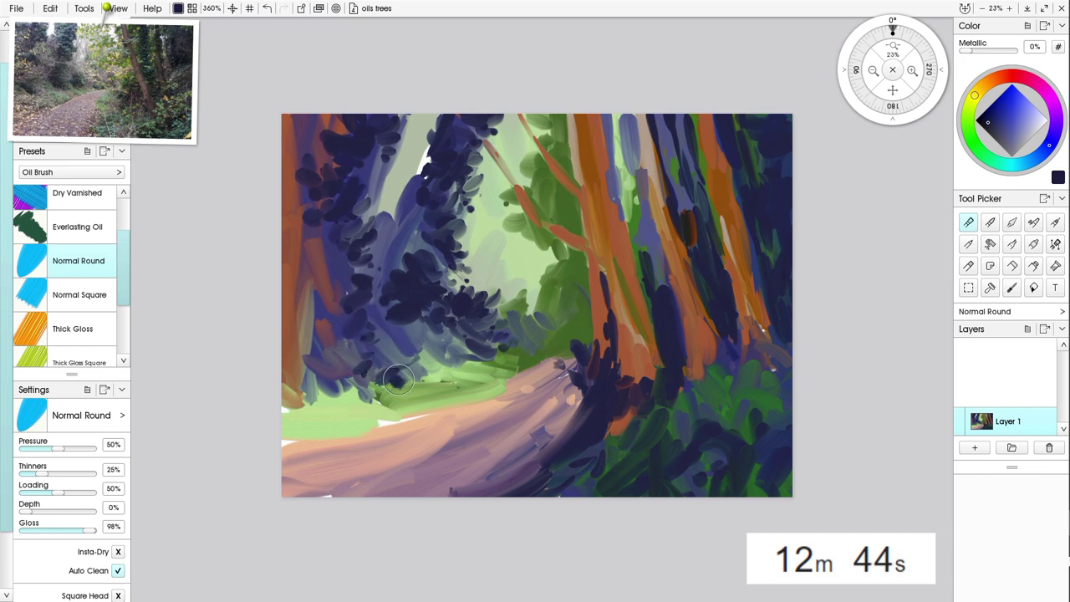
- Dab navy leaves into the pale gap between the blue trees on the left half
{"action": "left_click_drag", "start_coordinate": [427, 166], "coordinate": [402, 181]}
{"action": "left_click_drag", "start_coordinate": [427, 145], "coordinate": [411, 172]}
{"action": "mouse_move", "coordinate": [399, 194]}
{"action": "left_mouse_down"}
{"action": "mouse_move", "coordinate": [435, 198]}
{"action": "mouse_move", "coordinate": [467, 254]}
{"action": "mouse_move", "coordinate": [452, 263]}
{"action": "mouse_move", "coordinate": [458, 223]}
{"action": "mouse_move", "coordinate": [443, 248]}
{"action": "mouse_move", "coordinate": [476, 286]}
{"action": "left_mouse_up"}
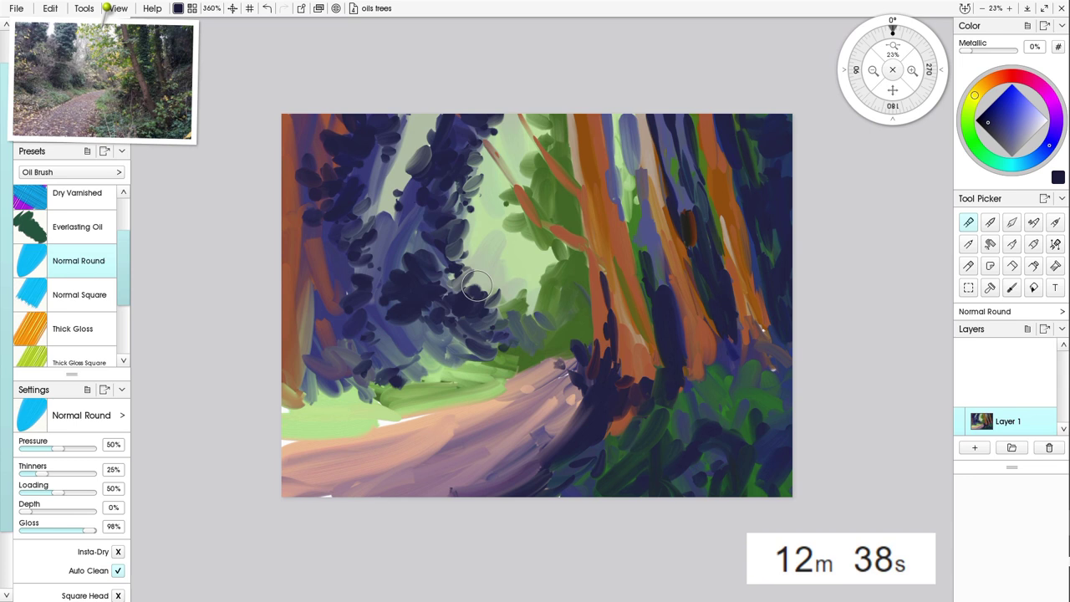
- With the Thick Gloss oil brush, dab teal leaf highlights over the navy foliage of the blue trees and the bush beside the path
{"action": "left_click", "coordinate": [74, 329]}
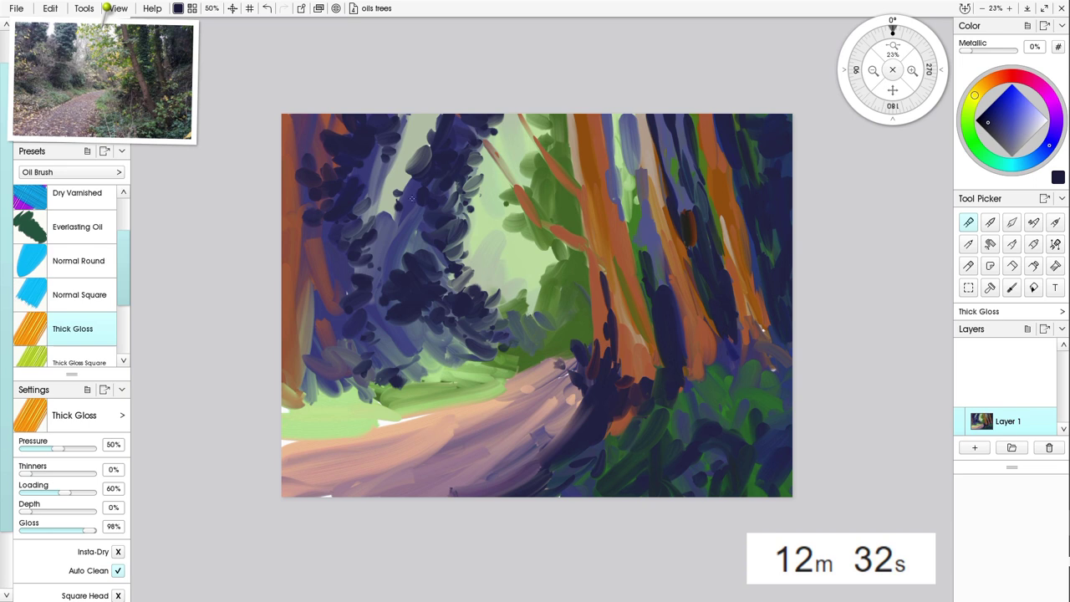
{"action": "left_click_drag", "start_coordinate": [338, 150], "coordinate": [347, 162], "text": "shift"}
{"action": "mouse_move", "coordinate": [485, 119]}
{"action": "left_mouse_down"}
{"action": "mouse_move", "coordinate": [489, 140]}
{"action": "mouse_move", "coordinate": [470, 175]}
{"action": "left_mouse_up"}
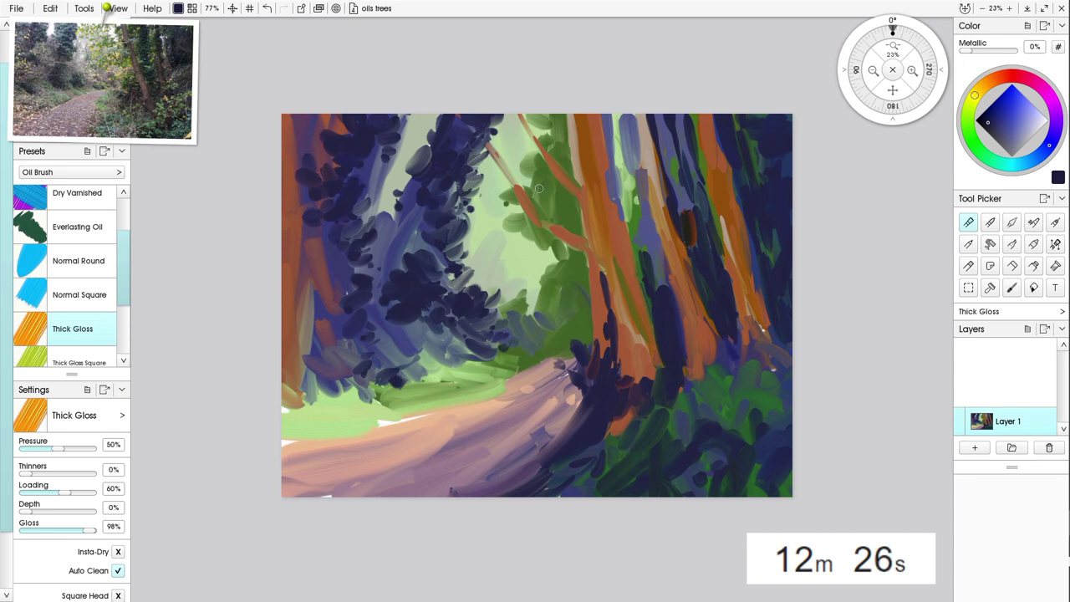
{"action": "left_click", "coordinate": [1006, 165]}
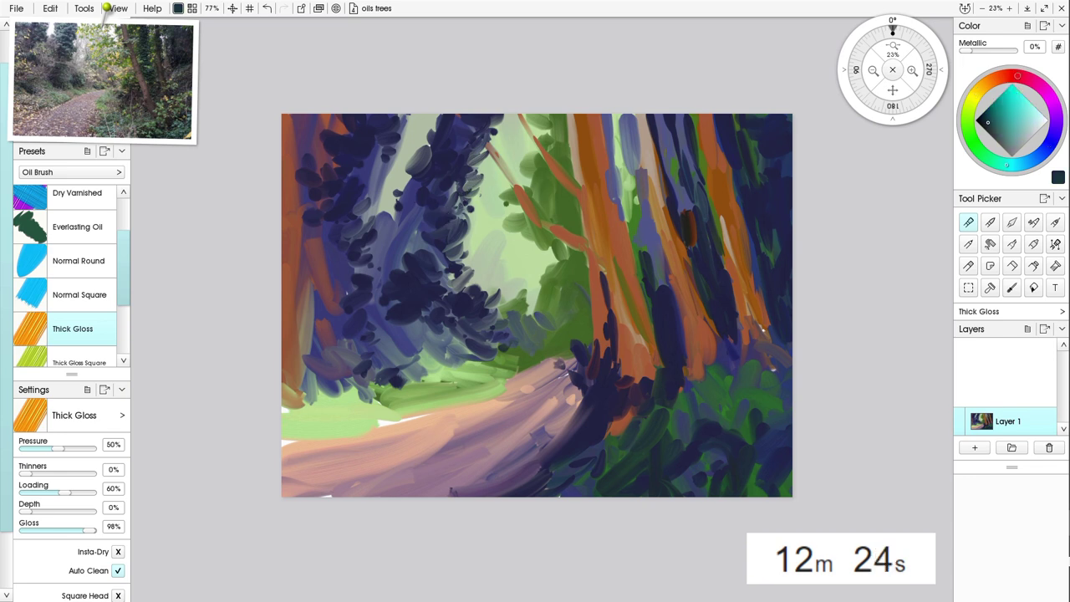
{"action": "mouse_move", "coordinate": [1005, 110]}
{"action": "left_mouse_down"}
{"action": "mouse_move", "coordinate": [1019, 97]}
{"action": "mouse_move", "coordinate": [1000, 102]}
{"action": "left_mouse_up"}
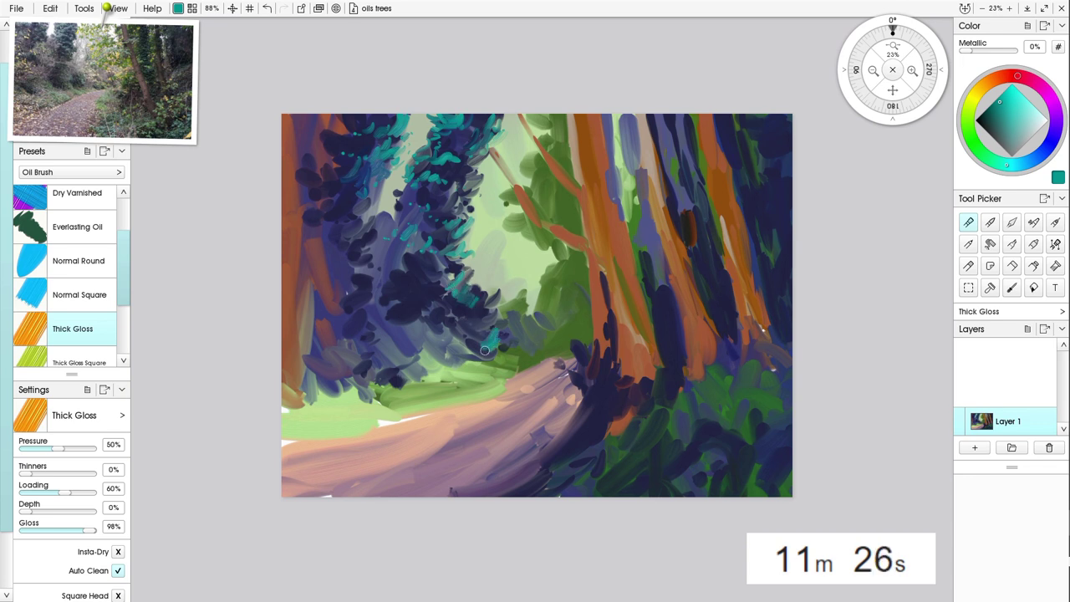
{"action": "left_click_drag", "start_coordinate": [491, 341], "coordinate": [515, 351]}
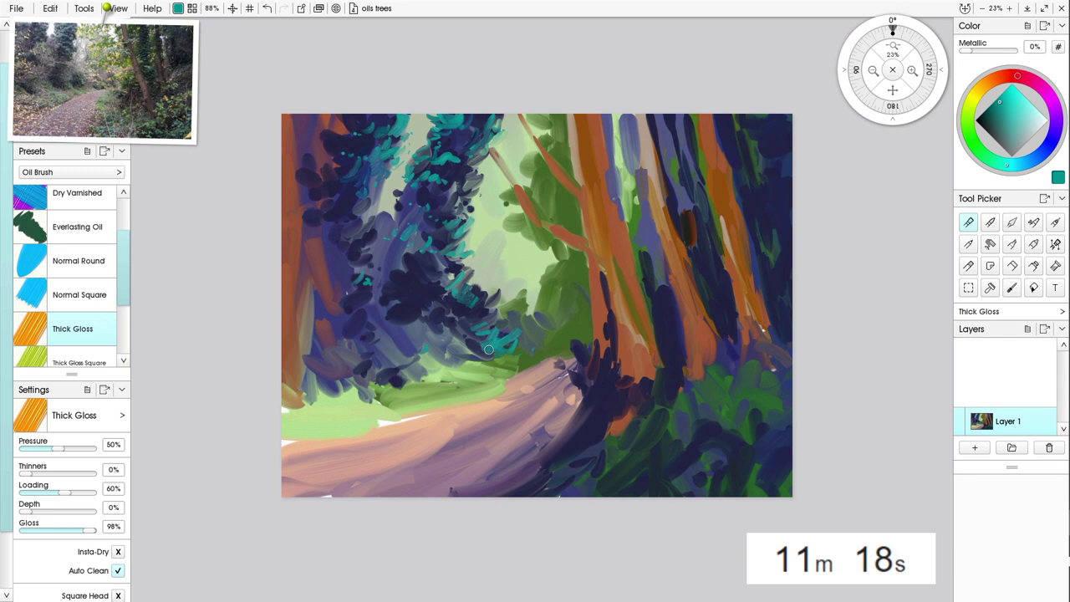
- Dab mustard-yellow leaves over the dark foliage beside the reddish-brown trunks at the canvas's left edge
{"action": "left_click", "coordinate": [973, 98]}
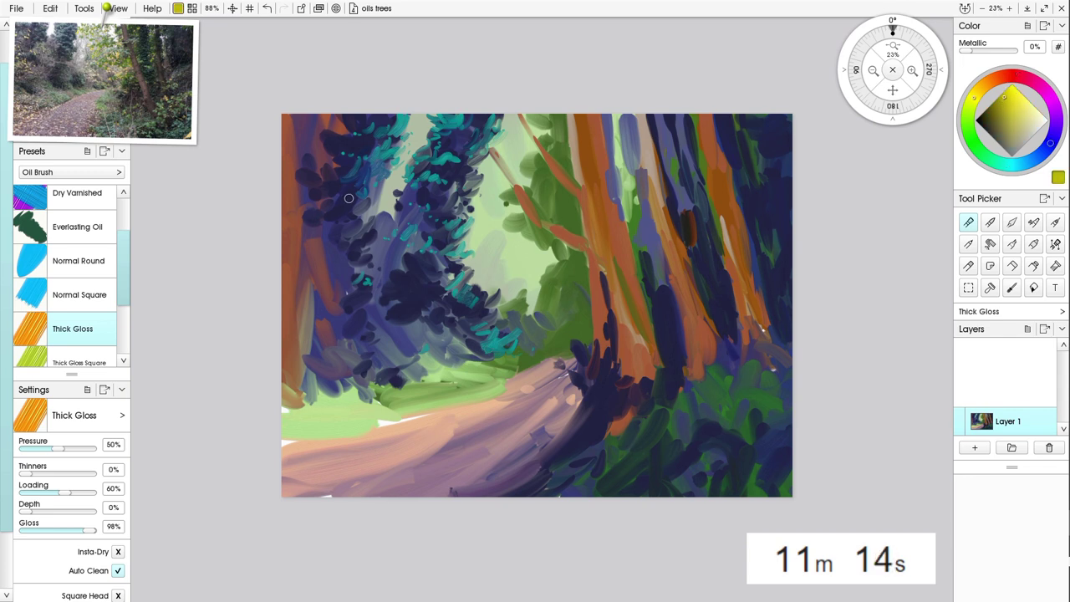
{"action": "mouse_move", "coordinate": [348, 198]}
{"action": "left_mouse_down"}
{"action": "mouse_move", "coordinate": [341, 228]}
{"action": "mouse_move", "coordinate": [316, 214]}
{"action": "left_mouse_up"}
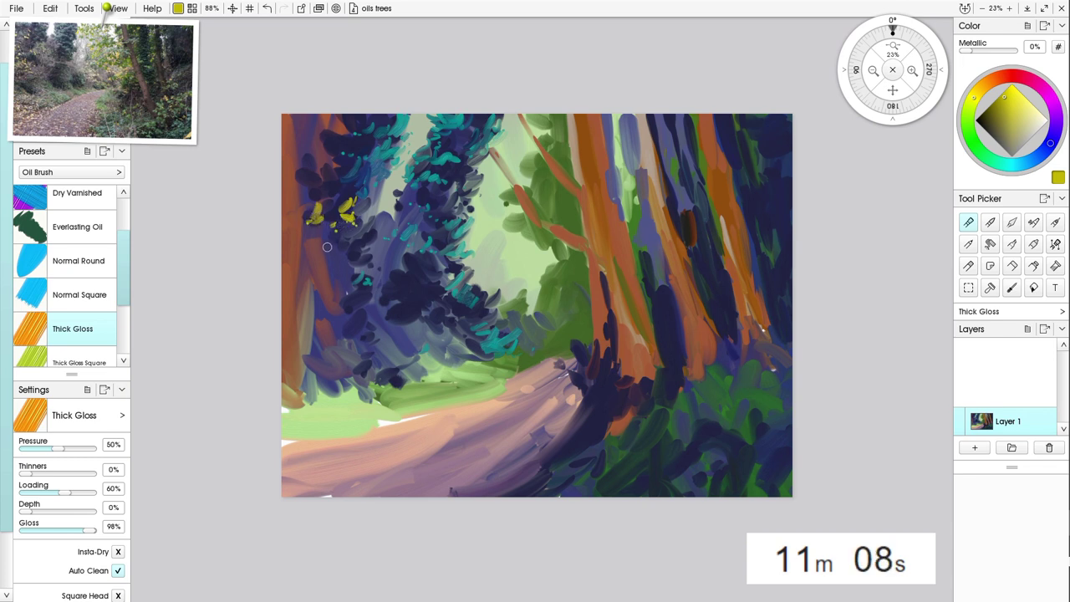
{"action": "left_click_drag", "start_coordinate": [337, 249], "coordinate": [371, 250]}
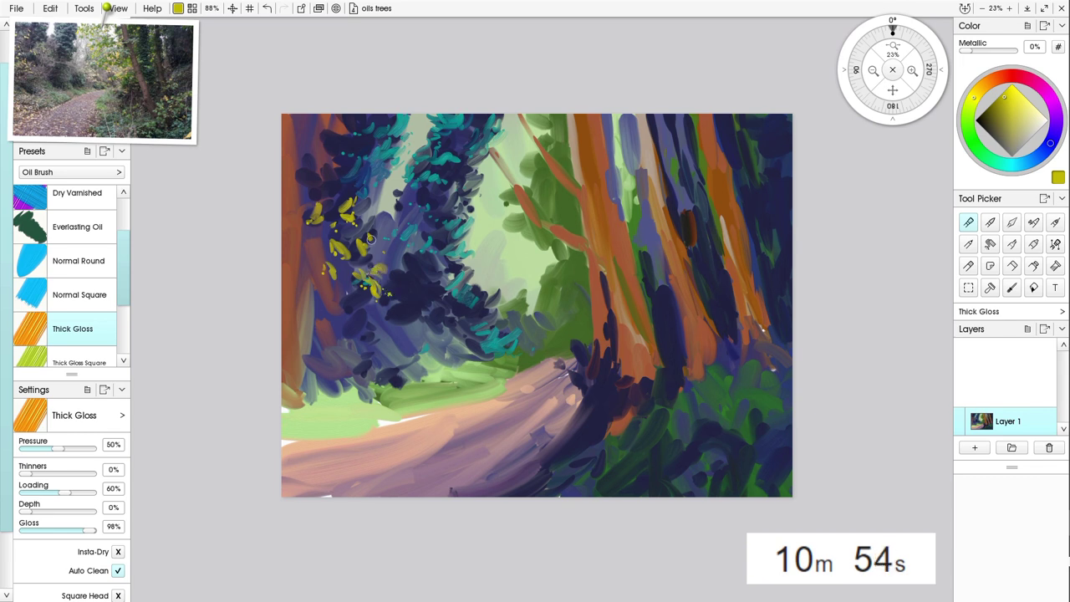
{"action": "left_click_drag", "start_coordinate": [326, 139], "coordinate": [325, 161]}
{"action": "left_click", "coordinate": [329, 176]}
{"action": "left_click", "coordinate": [328, 188]}
- Dab mustard-yellow leaf clusters along the overhanging branches and green foliage in front of the pale central gap
{"action": "left_click_drag", "start_coordinate": [494, 145], "coordinate": [502, 166]}
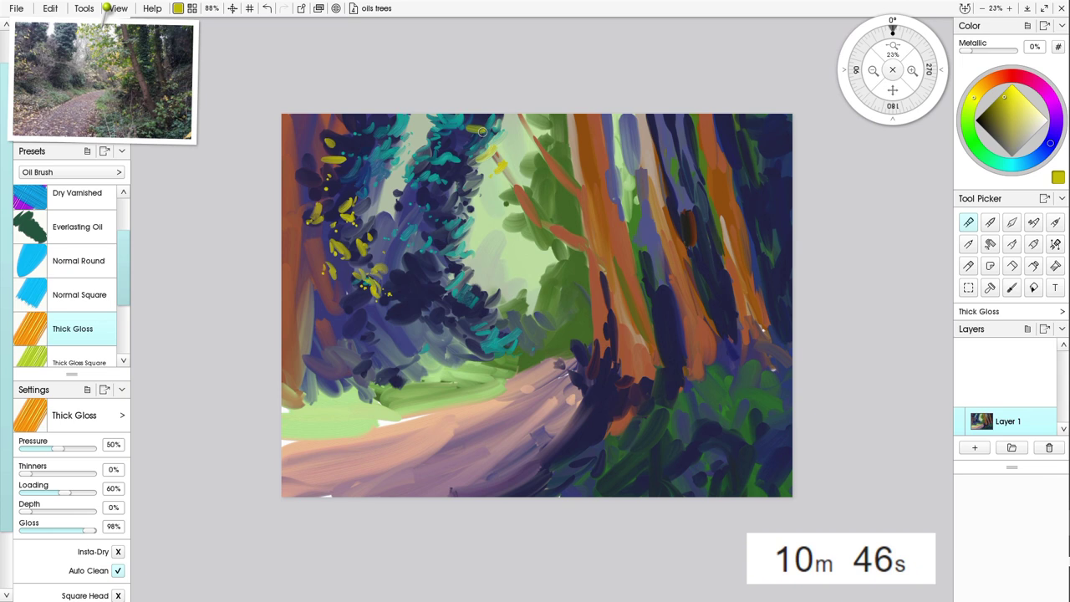
{"action": "mouse_move", "coordinate": [483, 132]}
{"action": "left_mouse_down"}
{"action": "mouse_move", "coordinate": [473, 136]}
{"action": "mouse_move", "coordinate": [523, 136]}
{"action": "mouse_move", "coordinate": [526, 154]}
{"action": "mouse_move", "coordinate": [540, 151]}
{"action": "left_mouse_up"}
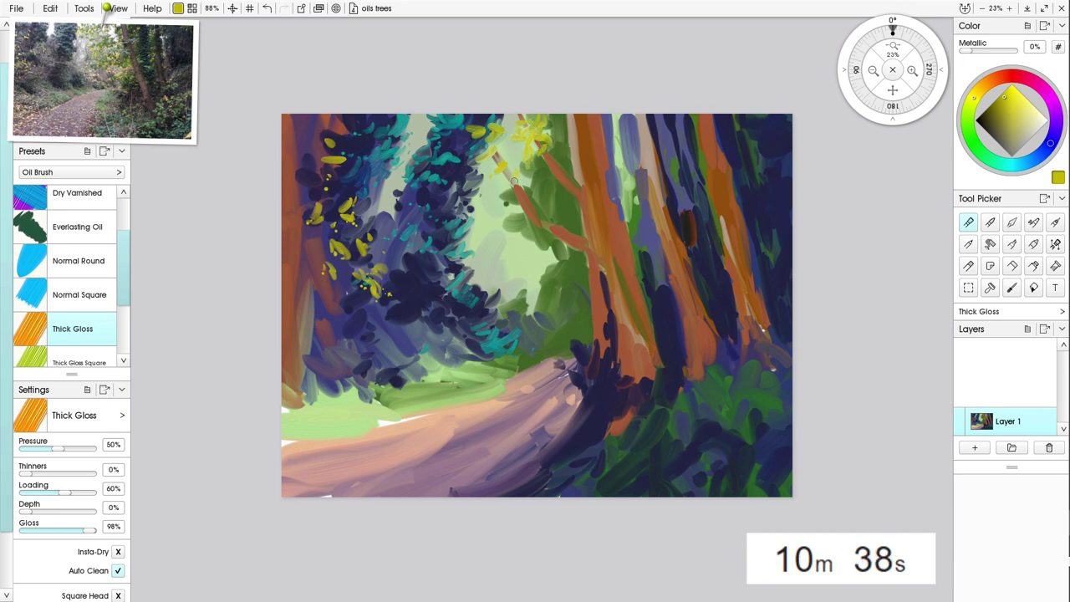
{"action": "mouse_move", "coordinate": [514, 180]}
{"action": "left_mouse_down"}
{"action": "mouse_move", "coordinate": [504, 155]}
{"action": "mouse_move", "coordinate": [527, 144]}
{"action": "left_mouse_up"}
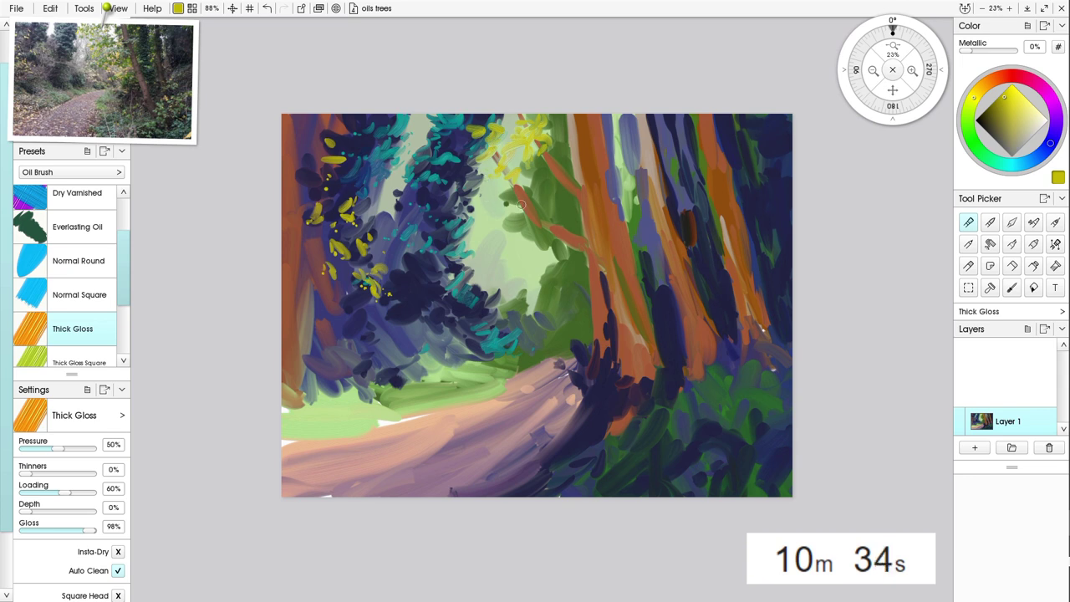
{"action": "mouse_move", "coordinate": [519, 204]}
{"action": "left_mouse_down"}
{"action": "mouse_move", "coordinate": [516, 216]}
{"action": "mouse_move", "coordinate": [566, 266]}
{"action": "left_mouse_up"}
{"action": "left_click_drag", "start_coordinate": [573, 269], "coordinate": [566, 299]}
{"action": "mouse_move", "coordinate": [539, 243]}
{"action": "left_mouse_down"}
{"action": "mouse_move", "coordinate": [526, 240]}
{"action": "mouse_move", "coordinate": [536, 253]}
{"action": "left_mouse_up"}
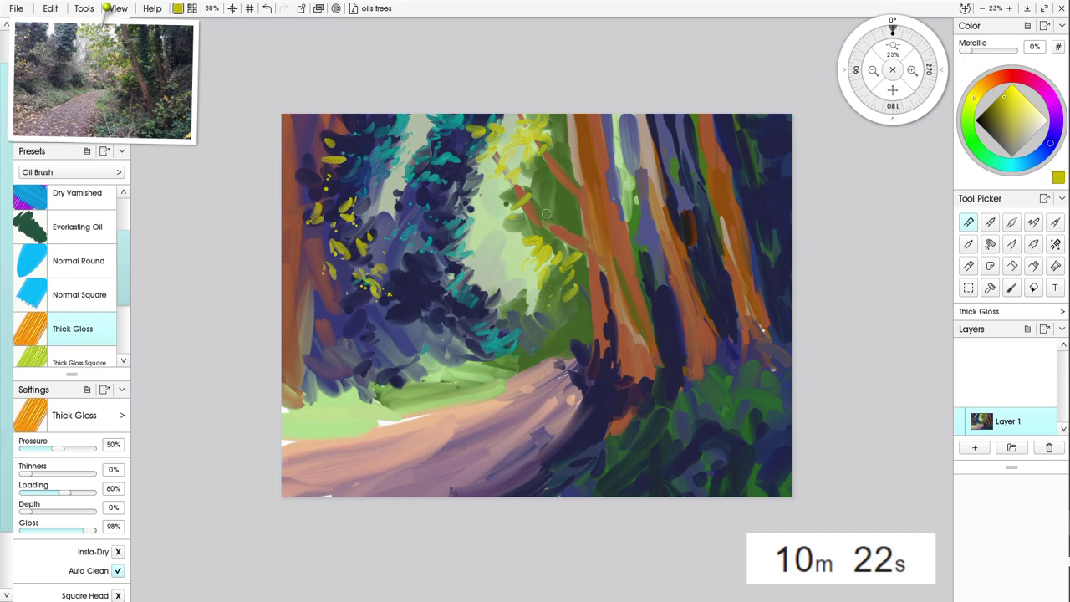
{"action": "mouse_move", "coordinate": [557, 204]}
{"action": "left_mouse_down"}
{"action": "mouse_move", "coordinate": [544, 201]}
{"action": "mouse_move", "coordinate": [560, 210]}
{"action": "left_mouse_up"}
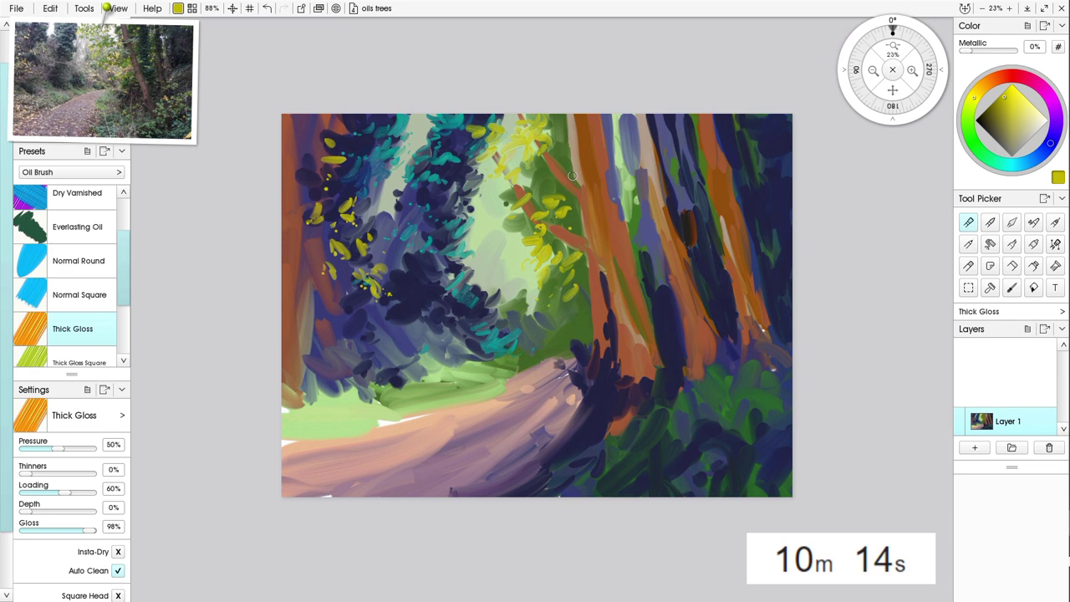
{"action": "left_click_drag", "start_coordinate": [572, 171], "coordinate": [564, 175]}
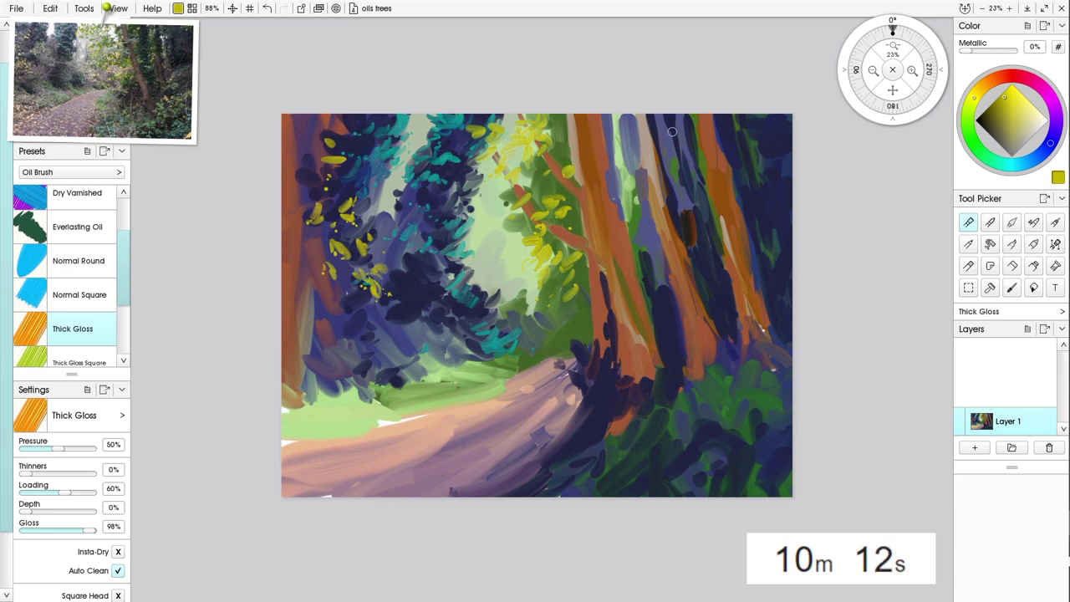
- Dab pale grey-green leaves over the branches and the upper part of the first large brown trunk
{"action": "left_click", "coordinate": [967, 127]}
{"action": "left_click", "coordinate": [1024, 122]}
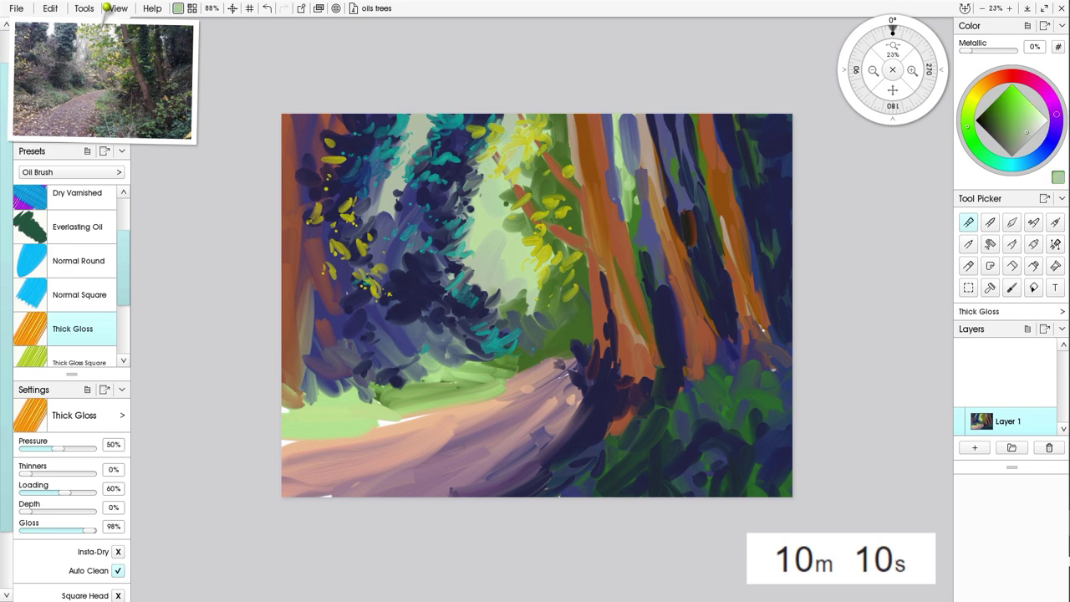
{"action": "mouse_move", "coordinate": [575, 223]}
{"action": "left_mouse_down"}
{"action": "mouse_move", "coordinate": [585, 218]}
{"action": "mouse_move", "coordinate": [563, 221]}
{"action": "mouse_move", "coordinate": [559, 234]}
{"action": "left_mouse_up"}
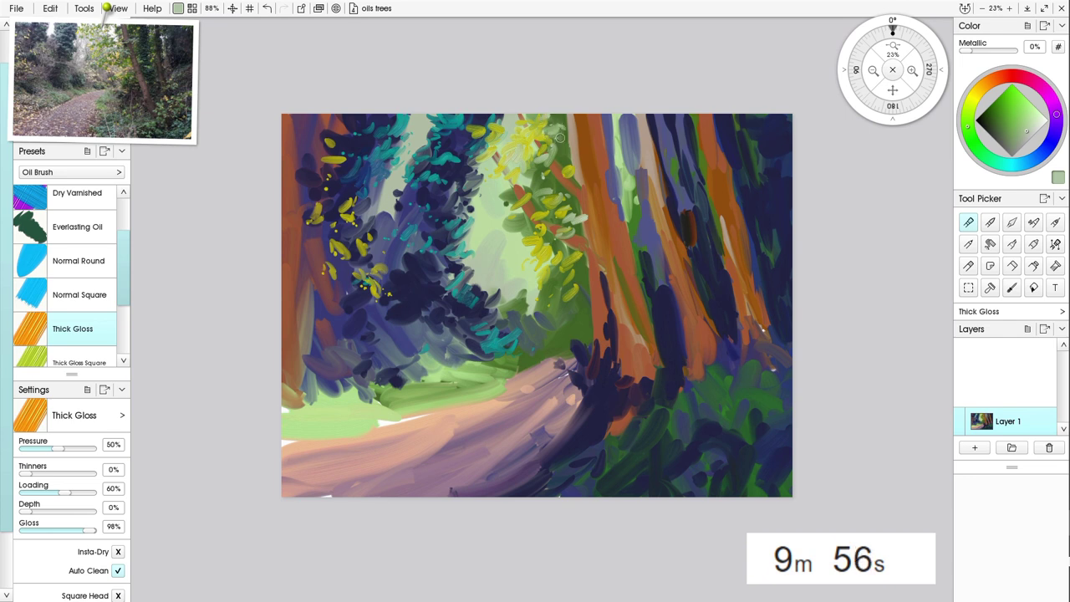
{"action": "mouse_move", "coordinate": [595, 184]}
{"action": "left_mouse_down"}
{"action": "mouse_move", "coordinate": [634, 198]}
{"action": "mouse_move", "coordinate": [595, 193]}
{"action": "mouse_move", "coordinate": [605, 202]}
{"action": "mouse_move", "coordinate": [572, 211]}
{"action": "mouse_move", "coordinate": [585, 198]}
{"action": "mouse_move", "coordinate": [562, 199]}
{"action": "mouse_move", "coordinate": [590, 224]}
{"action": "left_mouse_up"}
{"action": "left_click", "coordinate": [603, 234]}
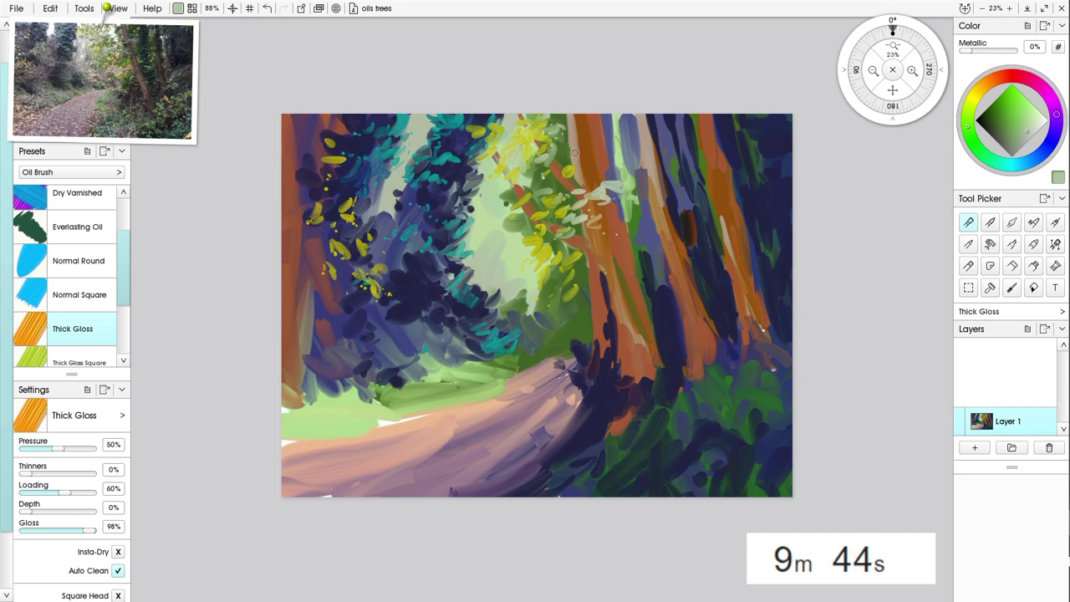
{"action": "left_click_drag", "start_coordinate": [566, 154], "coordinate": [570, 164]}
- Add small pale grey-green leaf dabs among the teal foliage of the blue trees
{"action": "left_click_drag", "start_coordinate": [469, 178], "coordinate": [474, 215]}
{"action": "mouse_move", "coordinate": [442, 147]}
{"action": "left_mouse_down"}
{"action": "mouse_move", "coordinate": [433, 163]}
{"action": "mouse_move", "coordinate": [450, 168]}
{"action": "mouse_move", "coordinate": [424, 156]}
{"action": "mouse_move", "coordinate": [420, 180]}
{"action": "left_mouse_up"}
{"action": "mouse_move", "coordinate": [377, 147]}
{"action": "left_mouse_down"}
{"action": "mouse_move", "coordinate": [346, 167]}
{"action": "mouse_move", "coordinate": [368, 151]}
{"action": "mouse_move", "coordinate": [347, 145]}
{"action": "mouse_move", "coordinate": [382, 133]}
{"action": "left_mouse_up"}
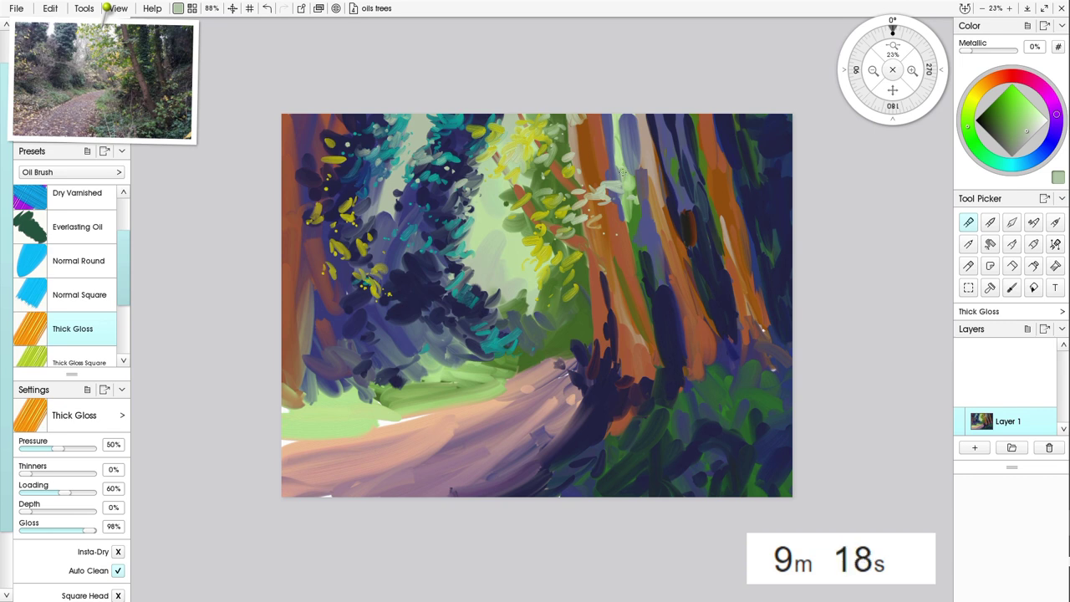
- Sample navy from the dark trees and dab leaves over the upper foliage and between the tops of the first brown trunks
{"action": "left_click", "coordinate": [687, 124], "text": "alt"}
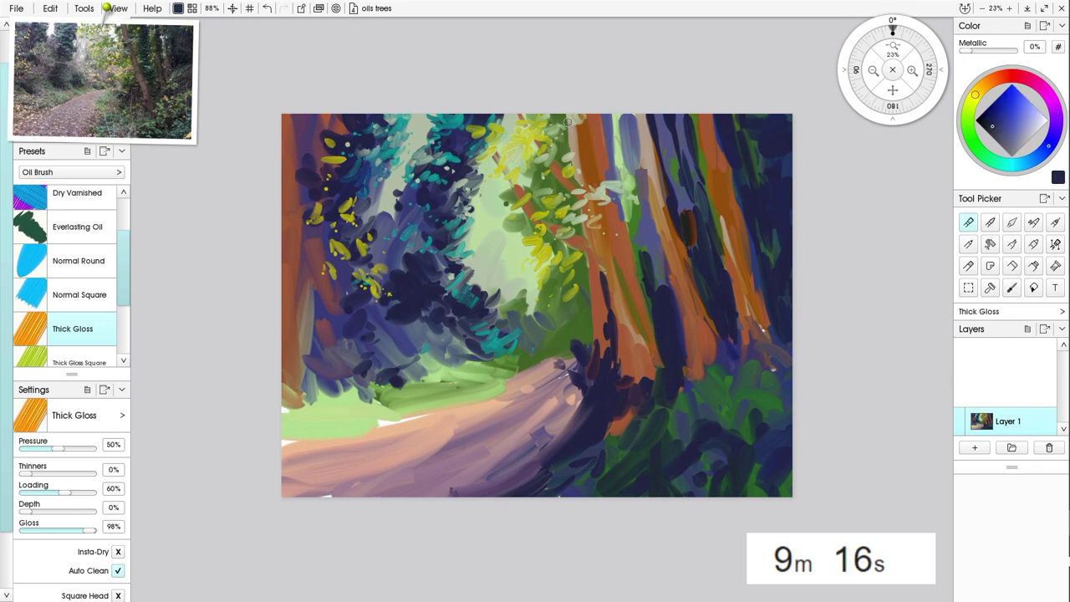
{"action": "mouse_move", "coordinate": [568, 122]}
{"action": "left_mouse_down"}
{"action": "mouse_move", "coordinate": [566, 135]}
{"action": "mouse_move", "coordinate": [569, 117]}
{"action": "left_mouse_up"}
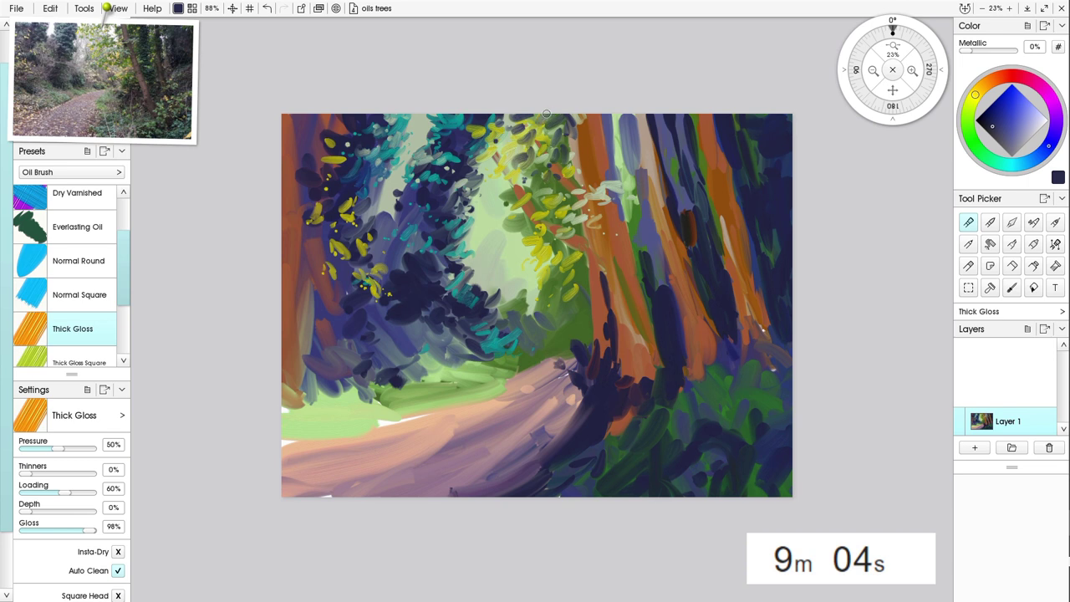
{"action": "left_click_drag", "start_coordinate": [607, 115], "coordinate": [592, 149]}
{"action": "mouse_move", "coordinate": [630, 116]}
{"action": "left_mouse_down"}
{"action": "mouse_move", "coordinate": [627, 131]}
{"action": "mouse_move", "coordinate": [636, 128]}
{"action": "left_mouse_up"}
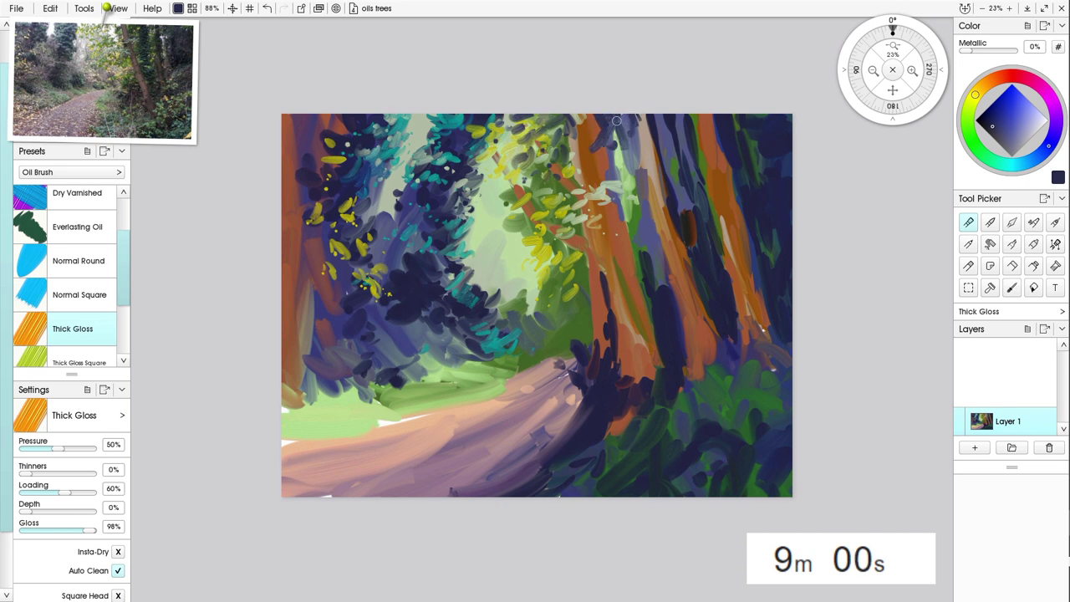
{"action": "mouse_move", "coordinate": [621, 170]}
{"action": "left_mouse_down"}
{"action": "mouse_move", "coordinate": [634, 187]}
{"action": "mouse_move", "coordinate": [614, 162]}
{"action": "mouse_move", "coordinate": [625, 200]}
{"action": "mouse_move", "coordinate": [610, 151]}
{"action": "mouse_move", "coordinate": [624, 211]}
{"action": "mouse_move", "coordinate": [628, 201]}
{"action": "mouse_move", "coordinate": [636, 219]}
{"action": "left_mouse_up"}
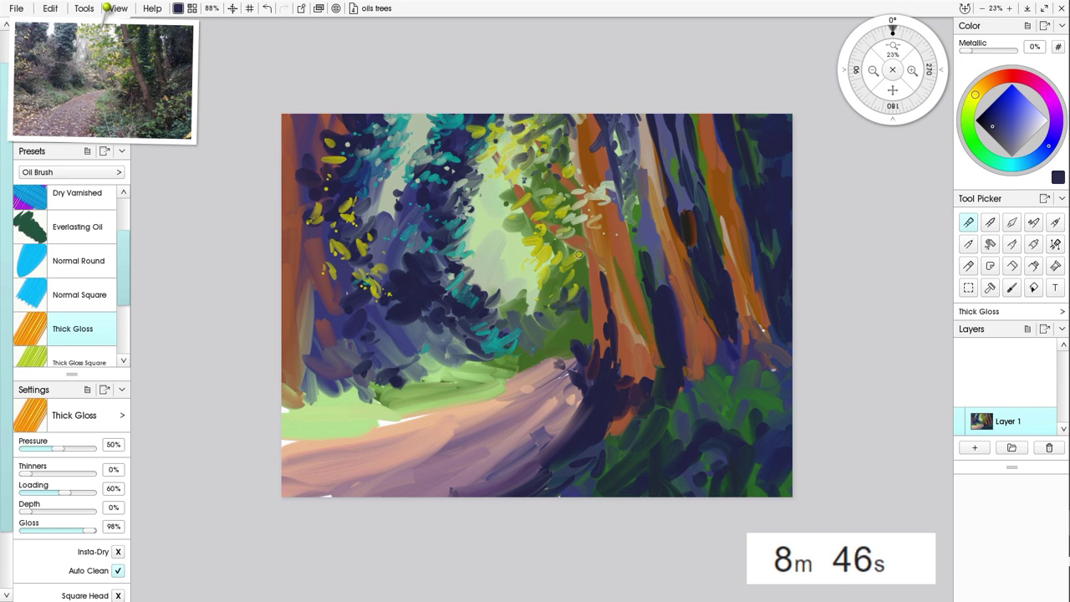
- Dab navy shadows beside the base of the first brown trunk and scattered marks over the far end of the path
{"action": "left_click_drag", "start_coordinate": [583, 306], "coordinate": [595, 359]}
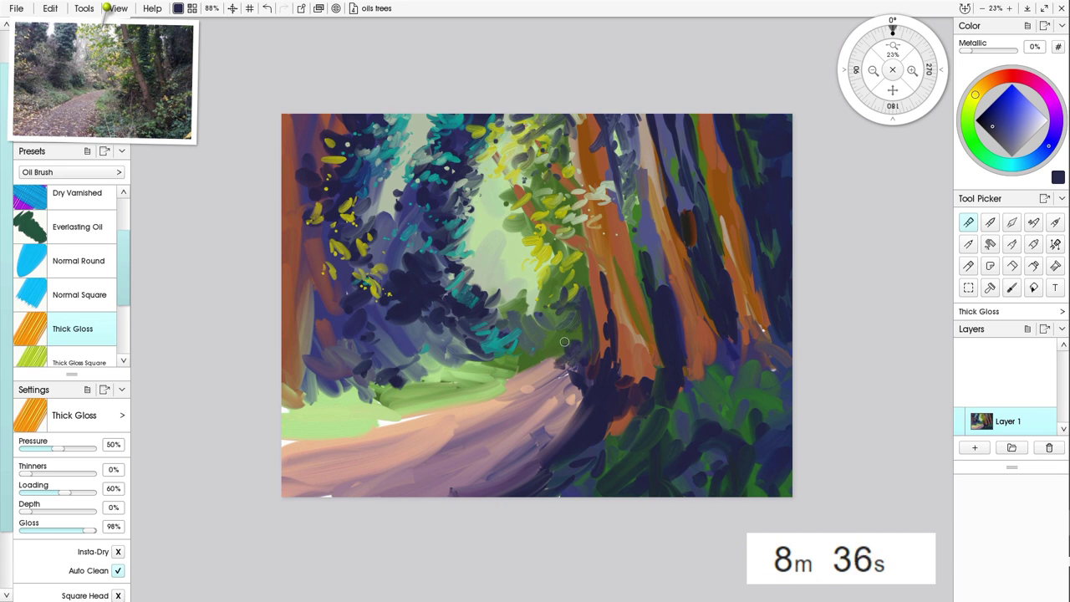
{"action": "mouse_move", "coordinate": [538, 375]}
{"action": "left_mouse_down"}
{"action": "mouse_move", "coordinate": [570, 358]}
{"action": "mouse_move", "coordinate": [566, 400]}
{"action": "left_mouse_up"}
{"action": "mouse_move", "coordinate": [563, 360]}
{"action": "left_mouse_down"}
{"action": "mouse_move", "coordinate": [551, 387]}
{"action": "mouse_move", "coordinate": [529, 389]}
{"action": "left_mouse_up"}
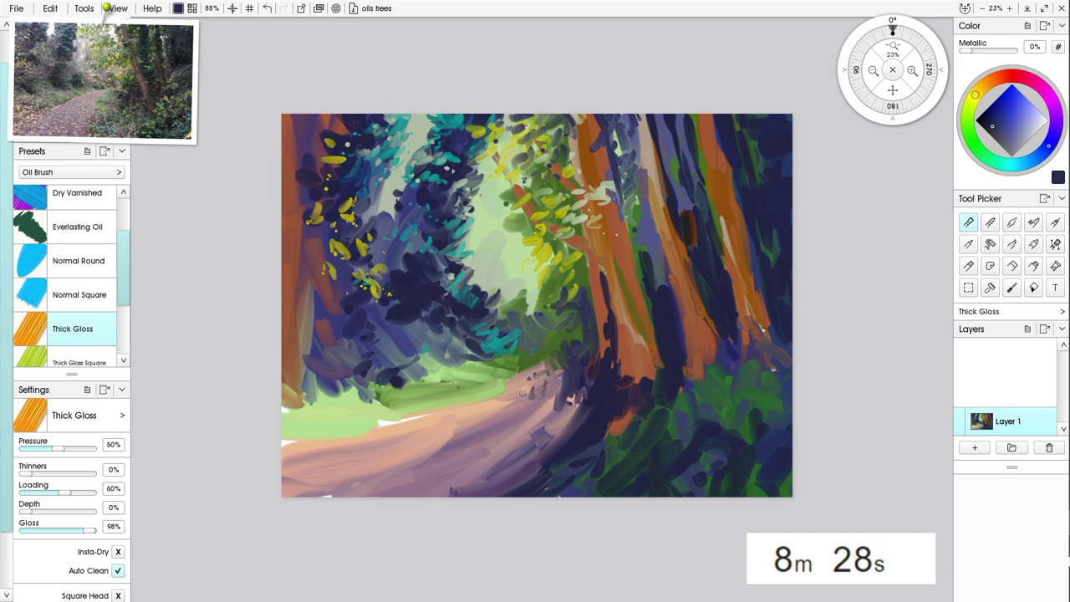
- Paint thin dark branches crossing between the brown trunks and dark lines along the branches overhanging the central gap
{"action": "left_click_drag", "start_coordinate": [629, 237], "coordinate": [686, 117]}
{"action": "left_click_drag", "start_coordinate": [630, 236], "coordinate": [678, 209]}
{"action": "left_click_drag", "start_coordinate": [610, 171], "coordinate": [653, 115]}
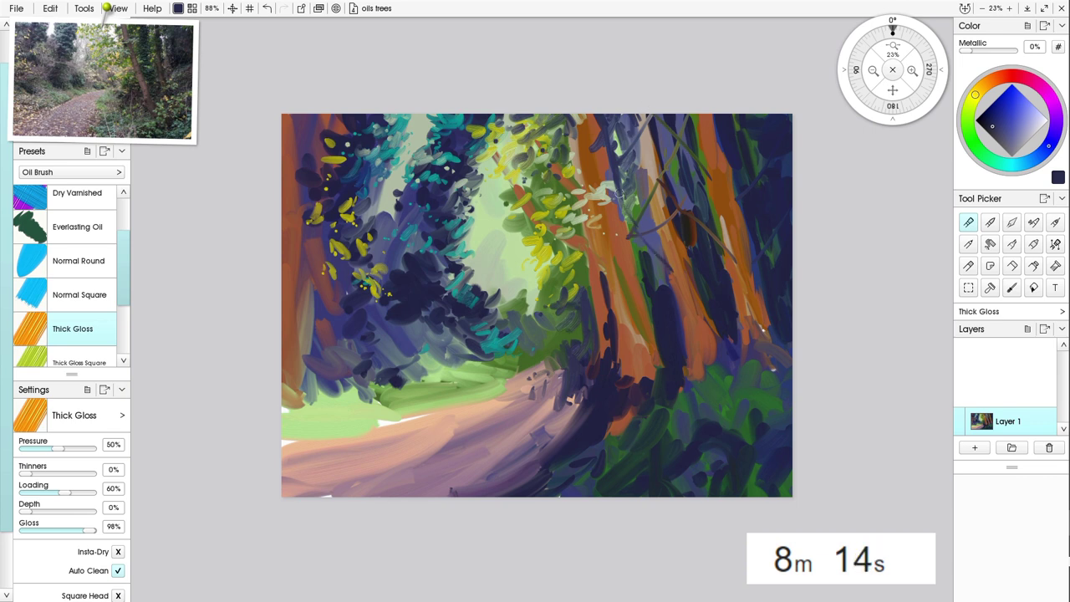
{"action": "mouse_move", "coordinate": [584, 254]}
{"action": "left_mouse_down"}
{"action": "mouse_move", "coordinate": [530, 219]}
{"action": "mouse_move", "coordinate": [494, 158]}
{"action": "left_mouse_up"}
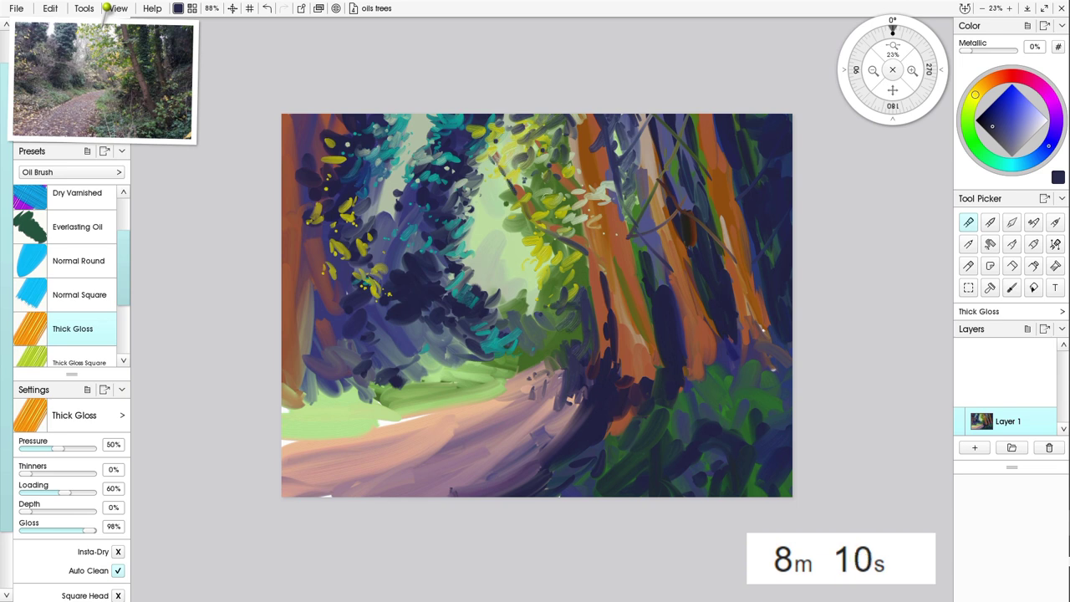
{"action": "left_click_drag", "start_coordinate": [556, 172], "coordinate": [578, 219]}
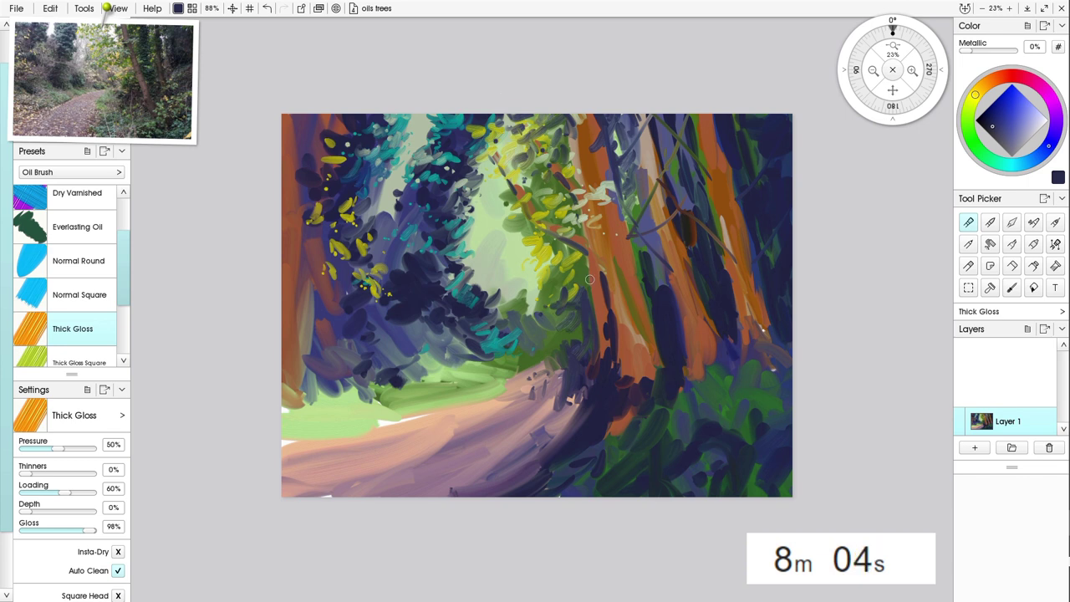
- Paint navy shadows down the path-side edge of the first brown trunk and dark bark lines around the trunk bases
{"action": "left_click_drag", "start_coordinate": [582, 258], "coordinate": [597, 324]}
{"action": "left_click_drag", "start_coordinate": [590, 264], "coordinate": [598, 368]}
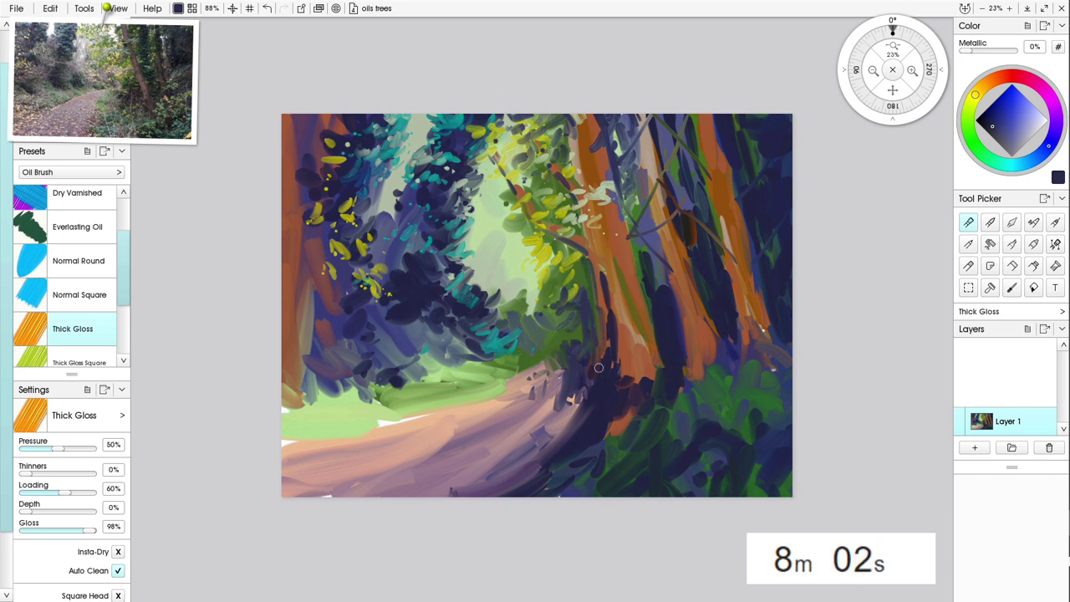
{"action": "right_click", "coordinate": [611, 315]}
{"action": "left_click", "coordinate": [709, 202]}
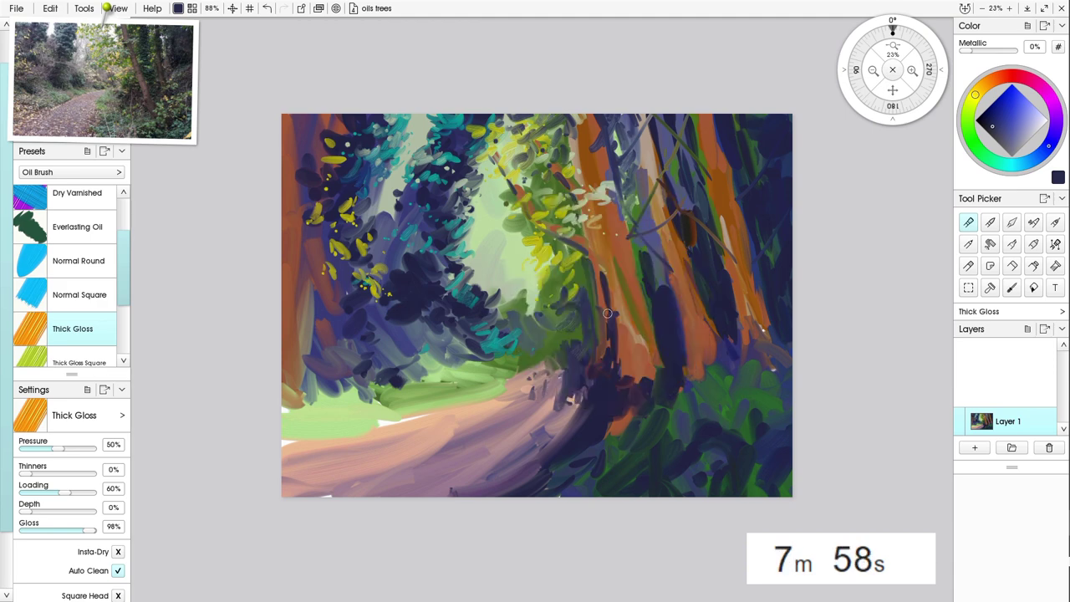
{"action": "left_click_drag", "start_coordinate": [615, 336], "coordinate": [628, 374]}
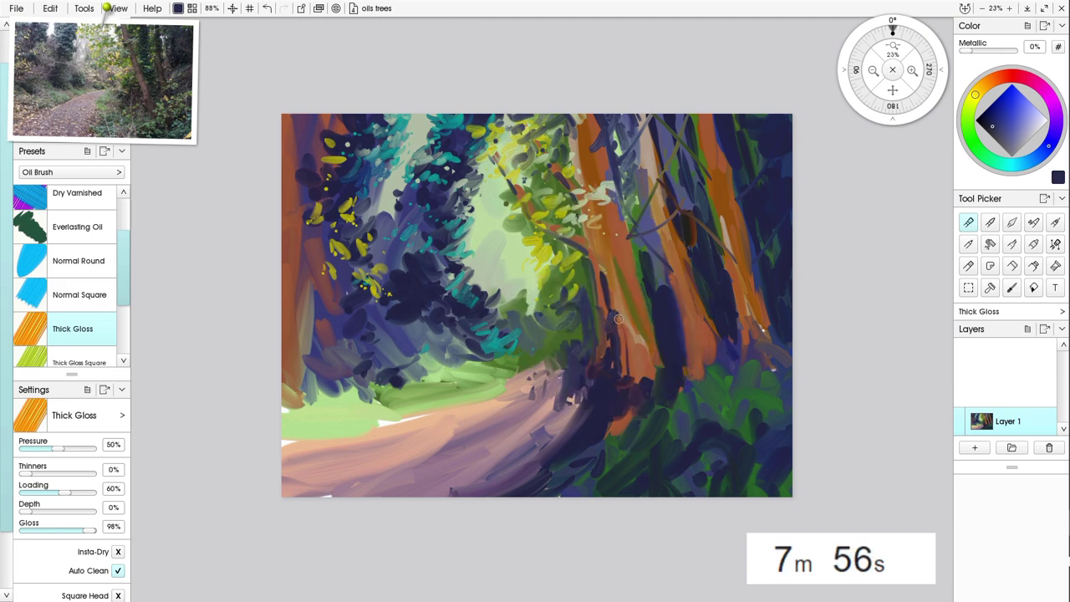
{"action": "mouse_move", "coordinate": [622, 295]}
{"action": "left_mouse_down"}
{"action": "mouse_move", "coordinate": [644, 381]}
{"action": "mouse_move", "coordinate": [622, 286]}
{"action": "left_mouse_up"}
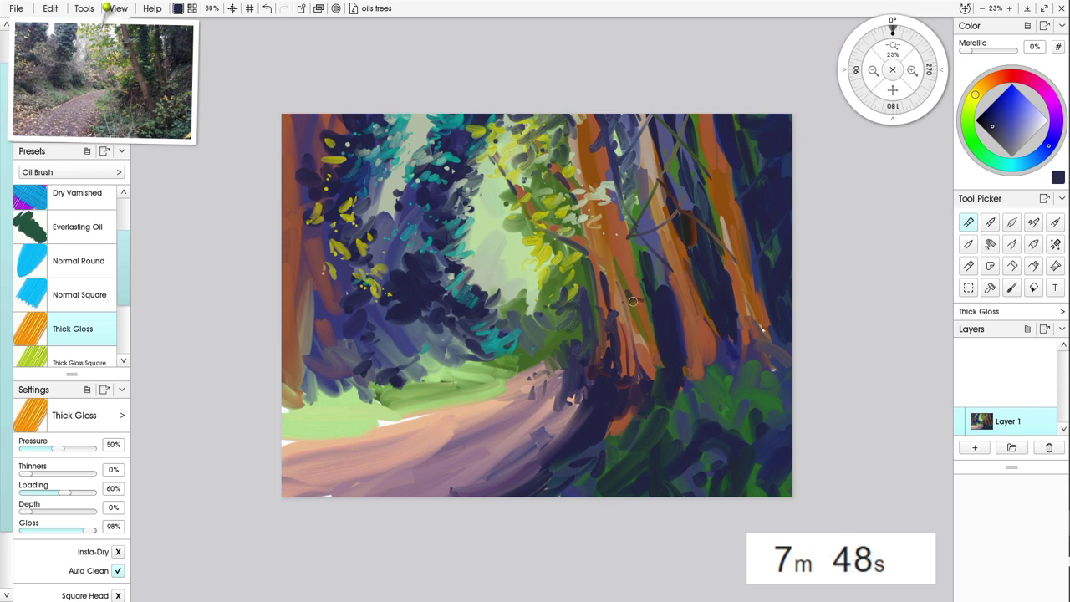
{"action": "left_click_drag", "start_coordinate": [632, 301], "coordinate": [620, 302]}
{"action": "mouse_move", "coordinate": [694, 300]}
{"action": "left_mouse_down"}
{"action": "mouse_move", "coordinate": [732, 366]}
{"action": "mouse_move", "coordinate": [703, 323]}
{"action": "mouse_move", "coordinate": [713, 361]}
{"action": "left_mouse_up"}
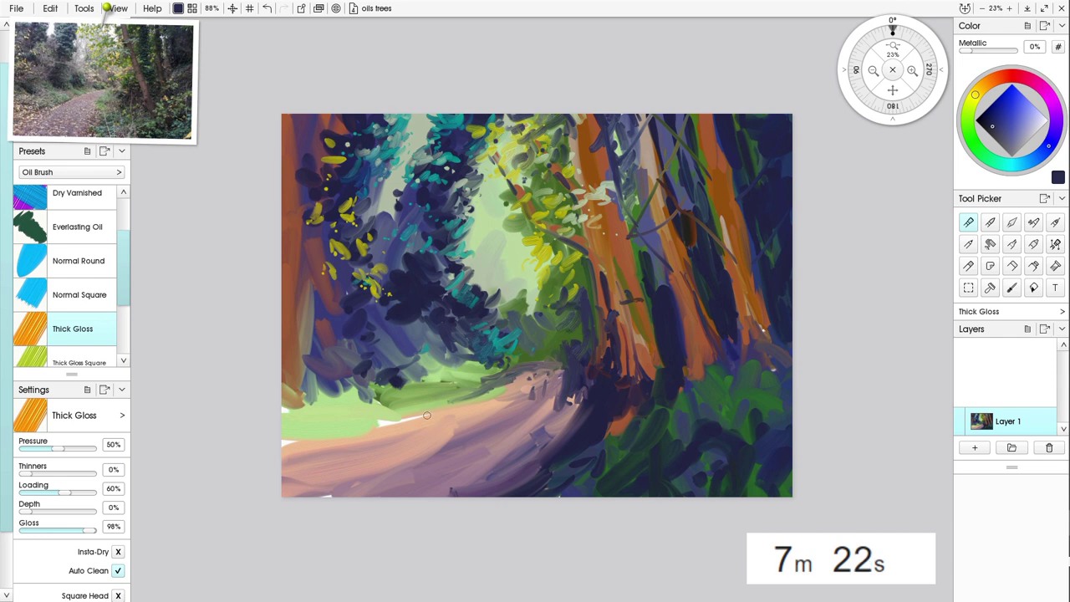
- Paint a dark edge between the grass bank and the path, covering the bare white gap
{"action": "left_click_drag", "start_coordinate": [443, 406], "coordinate": [353, 434]}
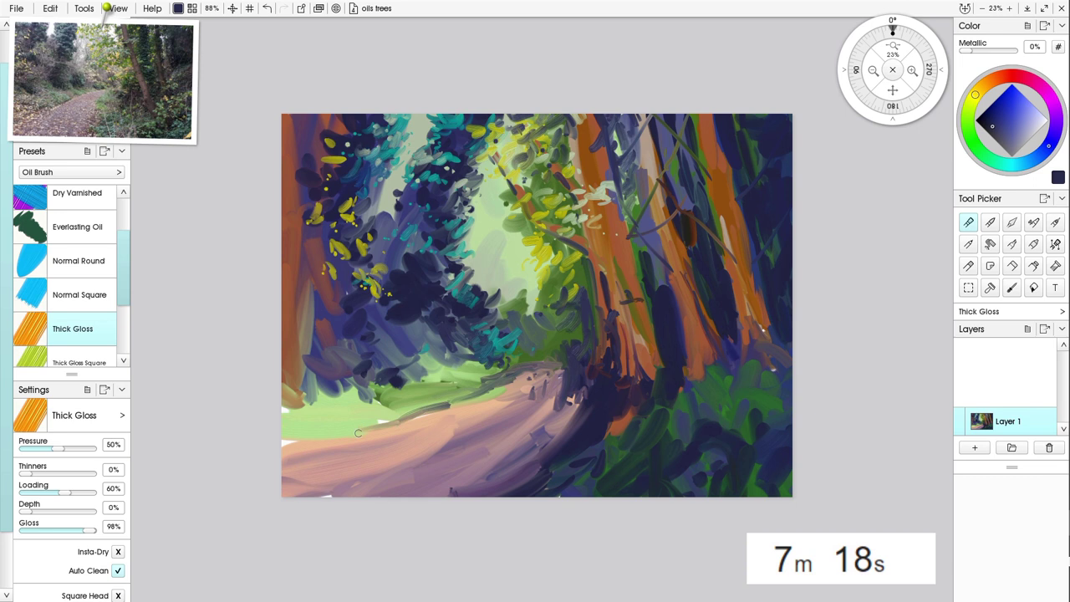
{"action": "left_click_drag", "start_coordinate": [358, 433], "coordinate": [391, 416]}
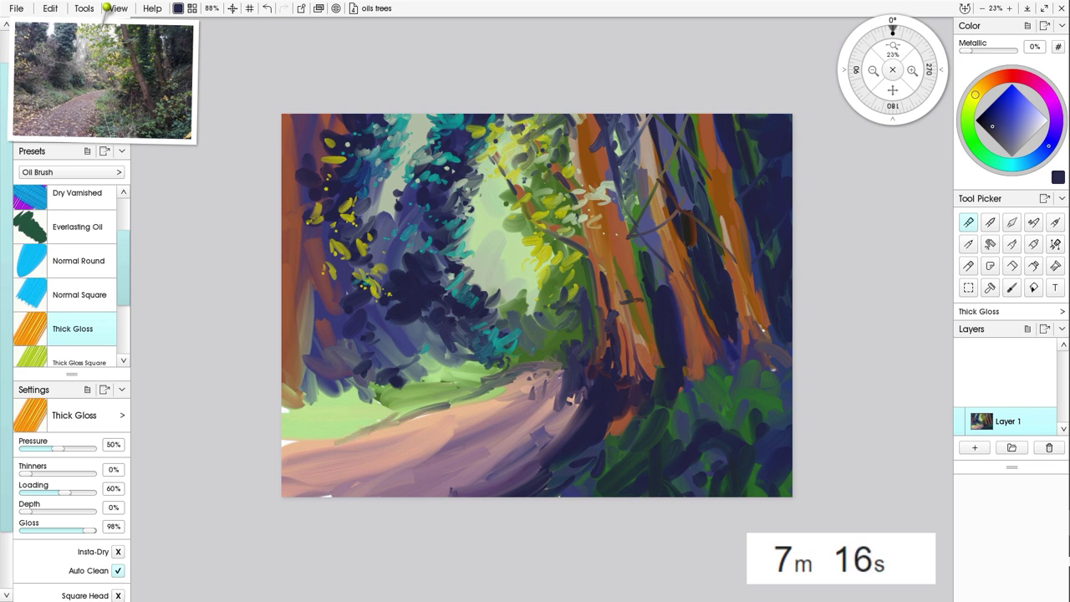
- Dab ochre-yellow leaf strokes over the sunlit grass bank and near path edge with the brush enlarged to about 95%
{"action": "left_click", "coordinate": [978, 91]}
{"action": "left_click_drag", "start_coordinate": [1010, 102], "coordinate": [1032, 111]}
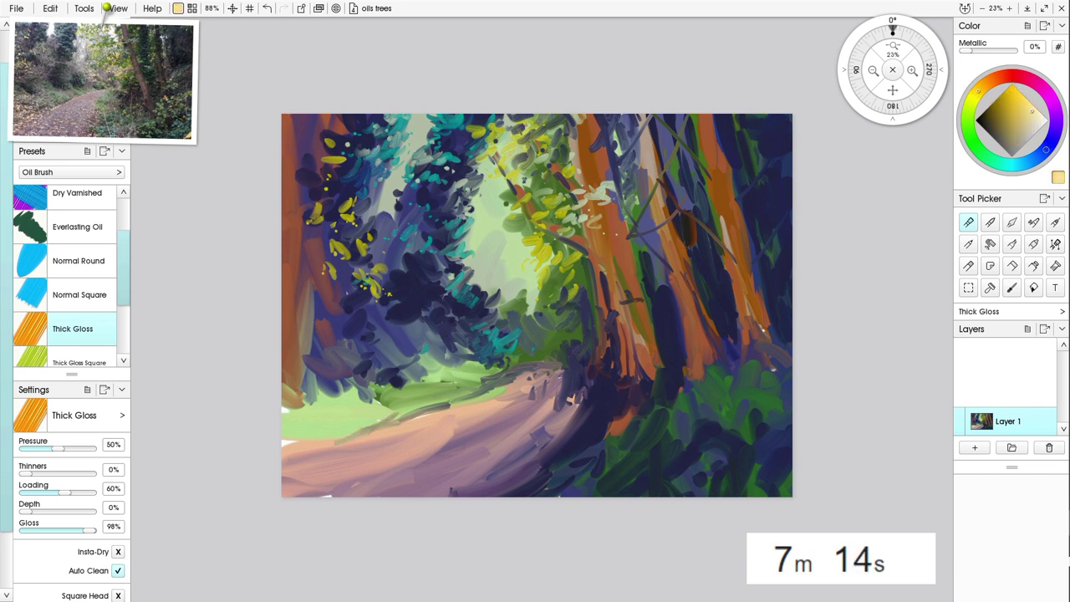
{"action": "key", "text": "]"}
{"action": "mouse_move", "coordinate": [318, 398]}
{"action": "left_mouse_down"}
{"action": "mouse_move", "coordinate": [319, 416]}
{"action": "mouse_move", "coordinate": [334, 417]}
{"action": "left_mouse_up"}
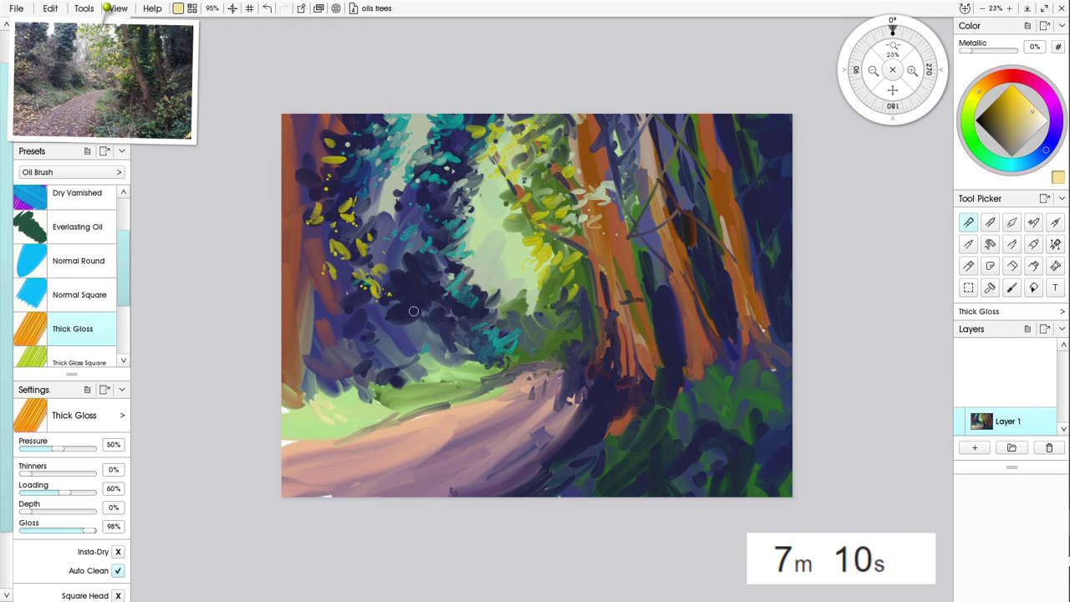
{"action": "left_click", "coordinate": [998, 107]}
{"action": "mouse_move", "coordinate": [335, 402]}
{"action": "left_mouse_down"}
{"action": "mouse_move", "coordinate": [362, 418]}
{"action": "mouse_move", "coordinate": [333, 412]}
{"action": "mouse_move", "coordinate": [359, 441]}
{"action": "mouse_move", "coordinate": [307, 407]}
{"action": "mouse_move", "coordinate": [312, 427]}
{"action": "mouse_move", "coordinate": [325, 435]}
{"action": "mouse_move", "coordinate": [306, 404]}
{"action": "mouse_move", "coordinate": [300, 421]}
{"action": "mouse_move", "coordinate": [291, 418]}
{"action": "mouse_move", "coordinate": [322, 447]}
{"action": "mouse_move", "coordinate": [306, 434]}
{"action": "mouse_move", "coordinate": [353, 451]}
{"action": "mouse_move", "coordinate": [295, 438]}
{"action": "mouse_move", "coordinate": [359, 427]}
{"action": "mouse_move", "coordinate": [413, 436]}
{"action": "mouse_move", "coordinate": [361, 458]}
{"action": "mouse_move", "coordinate": [384, 452]}
{"action": "mouse_move", "coordinate": [361, 453]}
{"action": "mouse_move", "coordinate": [354, 441]}
{"action": "mouse_move", "coordinate": [417, 452]}
{"action": "mouse_move", "coordinate": [306, 454]}
{"action": "mouse_move", "coordinate": [422, 467]}
{"action": "mouse_move", "coordinate": [383, 448]}
{"action": "mouse_move", "coordinate": [453, 465]}
{"action": "mouse_move", "coordinate": [399, 463]}
{"action": "mouse_move", "coordinate": [382, 422]}
{"action": "mouse_move", "coordinate": [397, 430]}
{"action": "mouse_move", "coordinate": [385, 424]}
{"action": "mouse_move", "coordinate": [370, 437]}
{"action": "mouse_move", "coordinate": [337, 415]}
{"action": "mouse_move", "coordinate": [358, 410]}
{"action": "mouse_move", "coordinate": [367, 419]}
{"action": "mouse_move", "coordinate": [356, 430]}
{"action": "mouse_move", "coordinate": [386, 434]}
{"action": "left_mouse_up"}
- Add pale cream highlights among the ochre leaves where the grass bank meets the near path
{"action": "left_click_drag", "start_coordinate": [1030, 111], "coordinate": [1041, 113]}
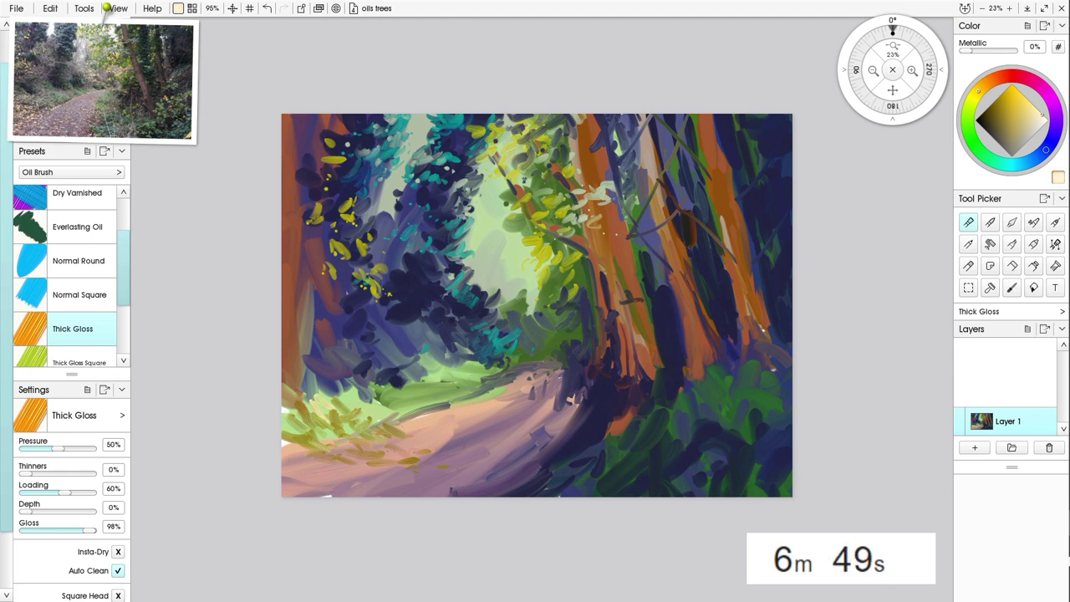
{"action": "mouse_move", "coordinate": [336, 417]}
{"action": "left_mouse_down"}
{"action": "mouse_move", "coordinate": [318, 433]}
{"action": "mouse_move", "coordinate": [339, 462]}
{"action": "mouse_move", "coordinate": [345, 452]}
{"action": "mouse_move", "coordinate": [357, 465]}
{"action": "mouse_move", "coordinate": [406, 466]}
{"action": "left_mouse_up"}
{"action": "mouse_move", "coordinate": [325, 450]}
{"action": "left_mouse_down"}
{"action": "mouse_move", "coordinate": [326, 463]}
{"action": "mouse_move", "coordinate": [313, 459]}
{"action": "left_mouse_up"}
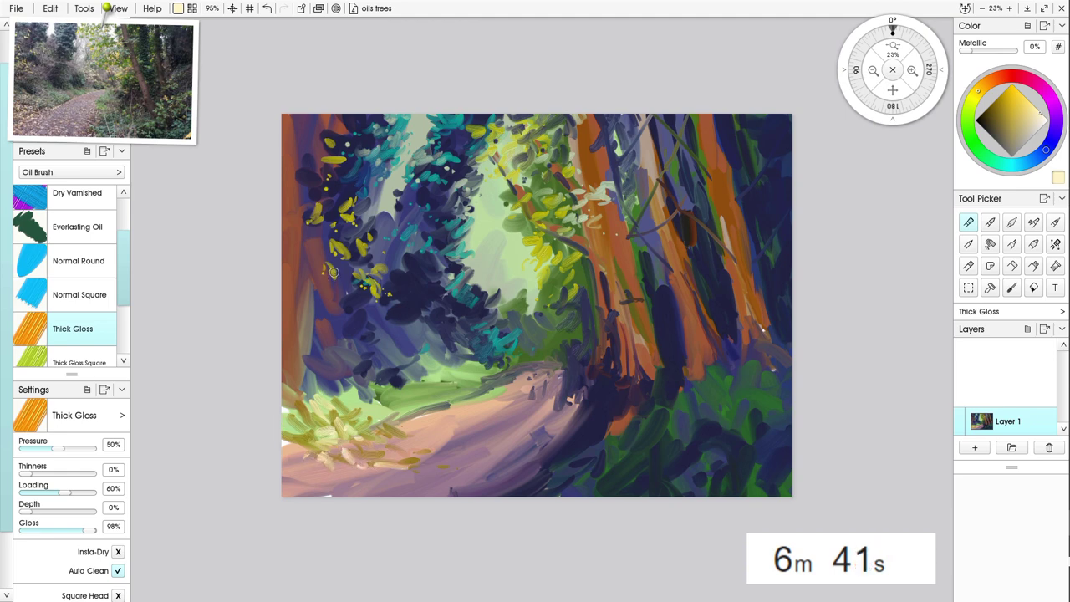
- Dot cream leaf highlights among the yellow leaves on the dark foliage beside the trunk at the grass bank
{"action": "mouse_move", "coordinate": [333, 273]}
{"action": "left_mouse_down"}
{"action": "mouse_move", "coordinate": [388, 315]}
{"action": "mouse_move", "coordinate": [355, 278]}
{"action": "mouse_move", "coordinate": [350, 309]}
{"action": "left_mouse_up"}
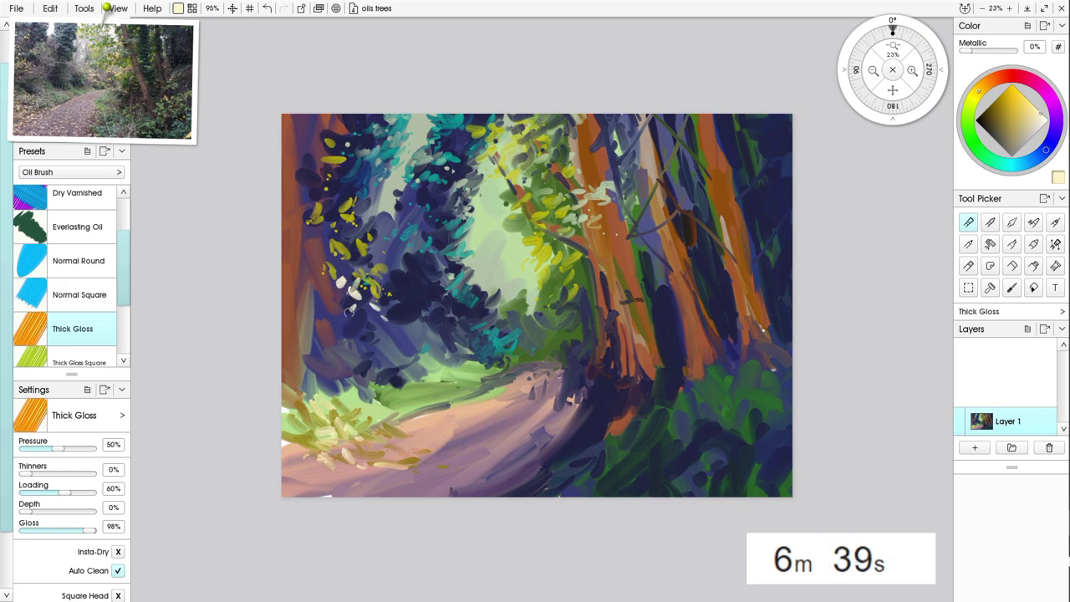
{"action": "left_click", "coordinate": [353, 326]}
{"action": "left_click", "coordinate": [352, 332]}
{"action": "left_click_drag", "start_coordinate": [366, 234], "coordinate": [366, 238]}
{"action": "left_click", "coordinate": [375, 247]}
{"action": "left_click_drag", "start_coordinate": [325, 209], "coordinate": [330, 208]}
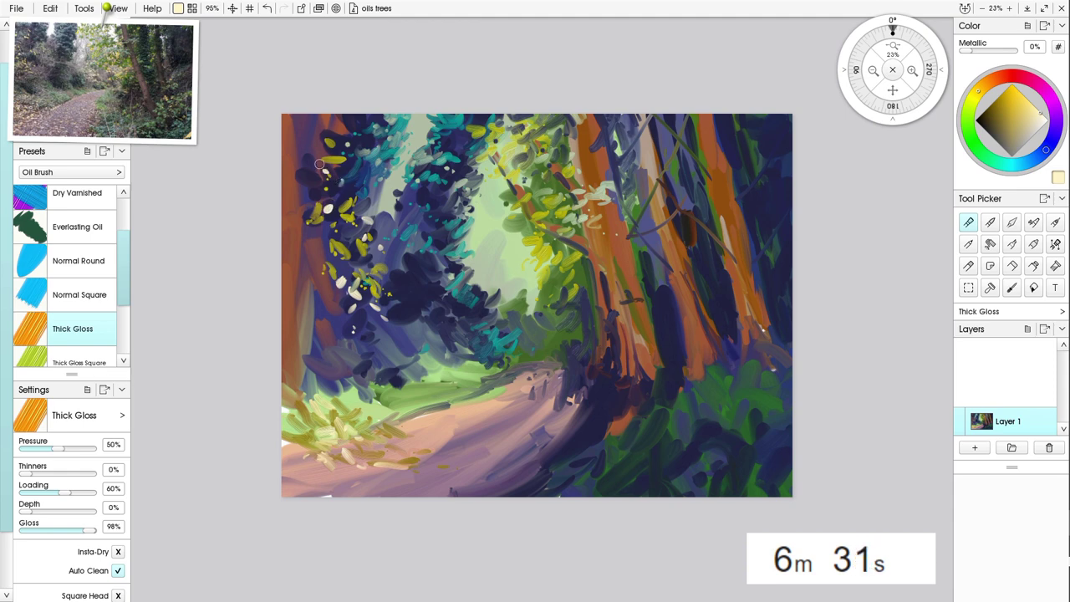
- Paint thin pale stems and grass blades rising from the sunlit bank against the dark foliage
{"action": "mouse_move", "coordinate": [369, 316]}
{"action": "left_mouse_down"}
{"action": "mouse_move", "coordinate": [353, 399]}
{"action": "mouse_move", "coordinate": [370, 326]}
{"action": "left_mouse_up"}
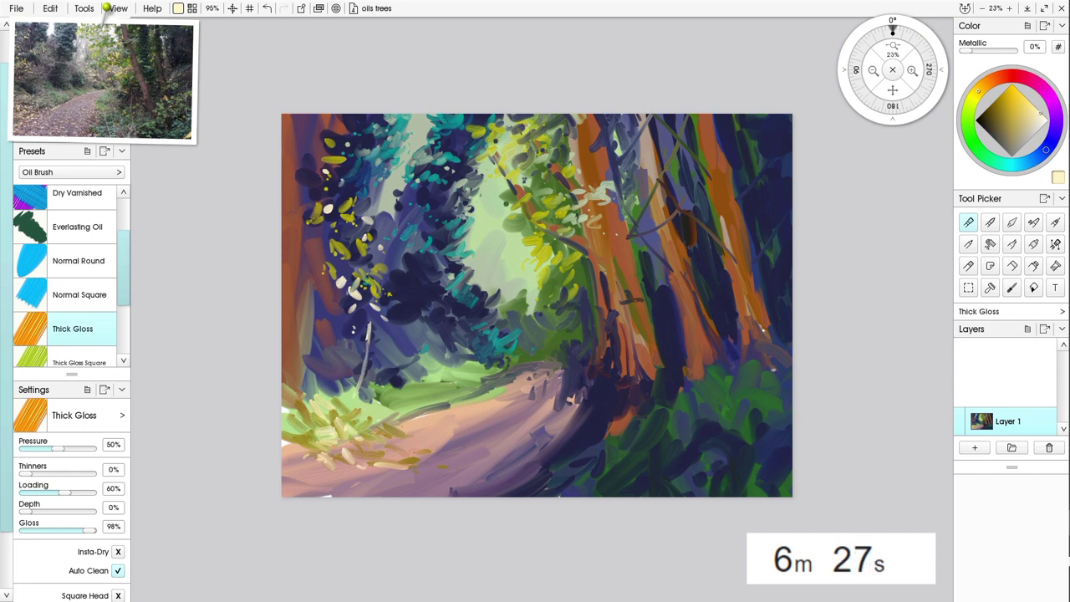
{"action": "left_click_drag", "start_coordinate": [373, 416], "coordinate": [411, 319]}
{"action": "left_click_drag", "start_coordinate": [374, 414], "coordinate": [410, 351]}
{"action": "left_click_drag", "start_coordinate": [430, 407], "coordinate": [441, 339]}
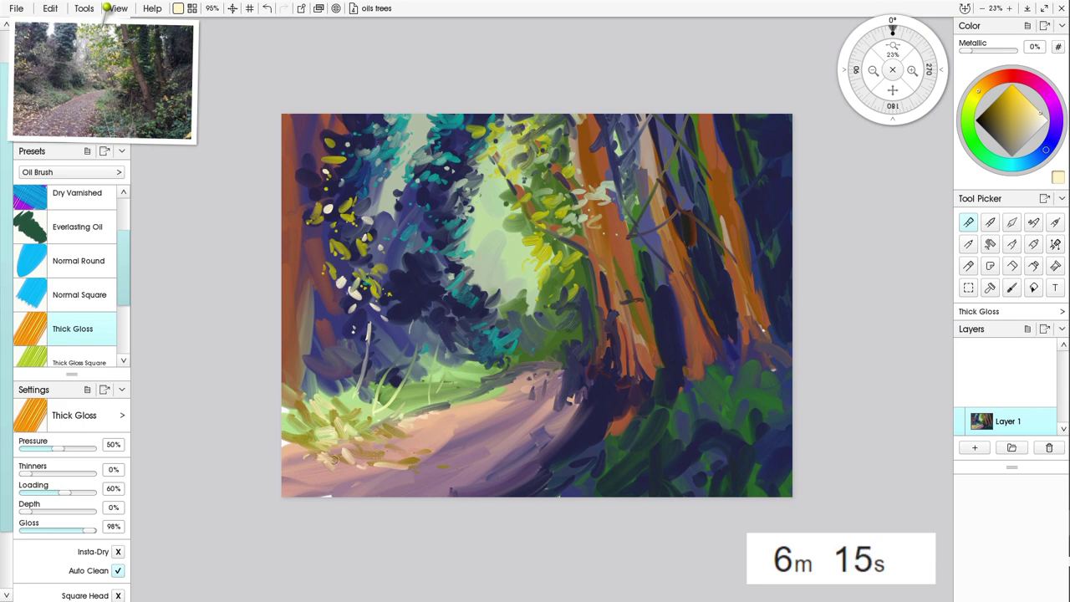
- Scatter cream highlight dabs across the foreground of the path
{"action": "mouse_move", "coordinate": [315, 452]}
{"action": "left_mouse_down"}
{"action": "mouse_move", "coordinate": [296, 456]}
{"action": "mouse_move", "coordinate": [313, 457]}
{"action": "left_mouse_up"}
{"action": "left_click_drag", "start_coordinate": [400, 475], "coordinate": [312, 473]}
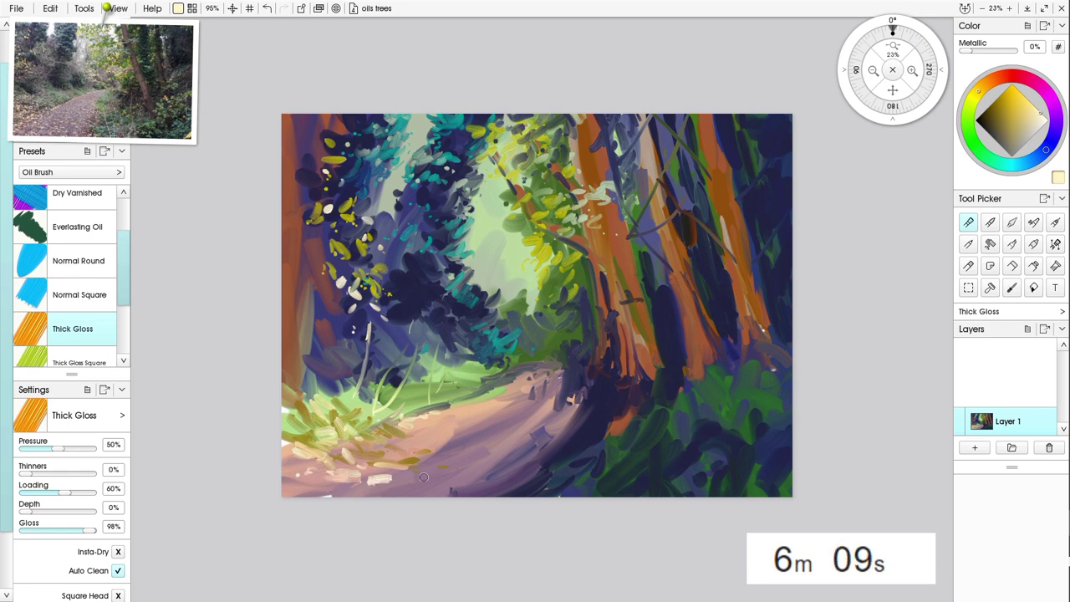
{"action": "left_click_drag", "start_coordinate": [466, 475], "coordinate": [402, 493]}
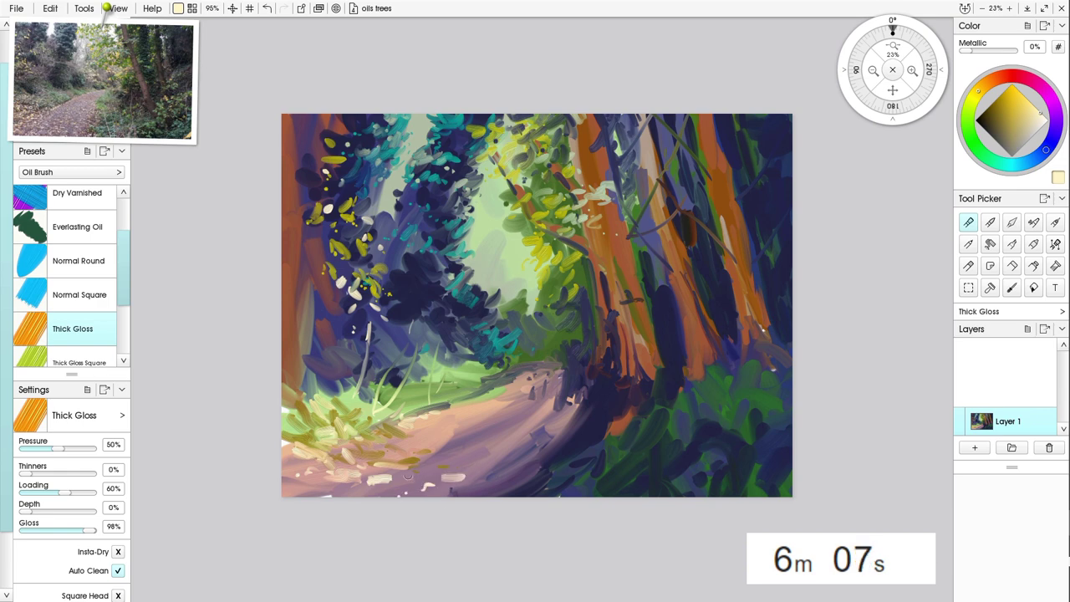
{"action": "mouse_move", "coordinate": [456, 449]}
{"action": "left_mouse_down"}
{"action": "mouse_move", "coordinate": [416, 453]}
{"action": "mouse_move", "coordinate": [450, 464]}
{"action": "left_mouse_up"}
- Paint thin pale grass blades rising along the shaded edge of the path
{"action": "left_click_drag", "start_coordinate": [571, 499], "coordinate": [557, 418]}
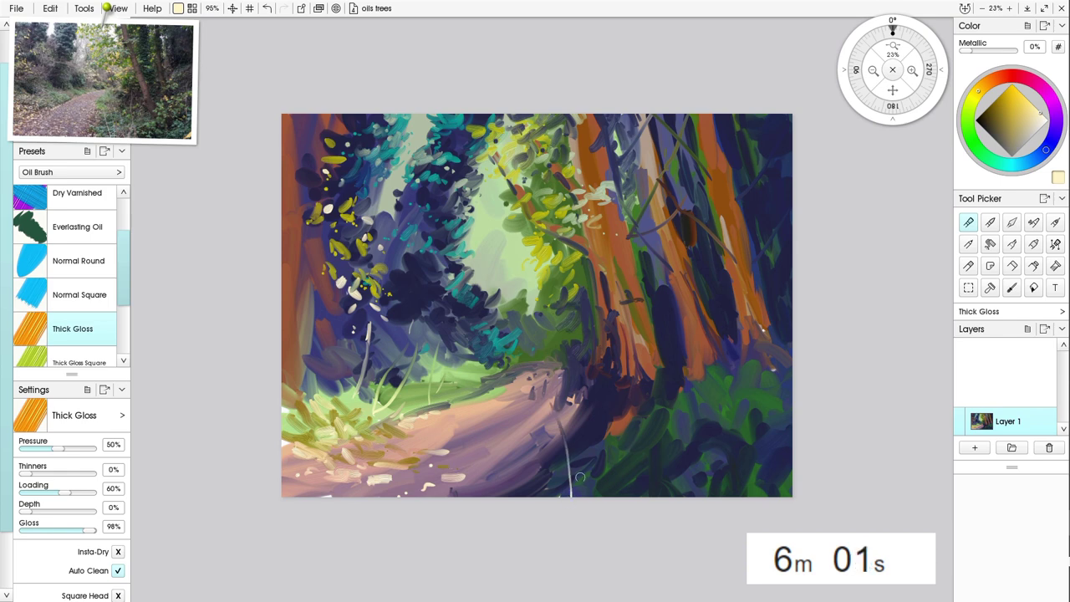
{"action": "left_click_drag", "start_coordinate": [582, 497], "coordinate": [579, 404]}
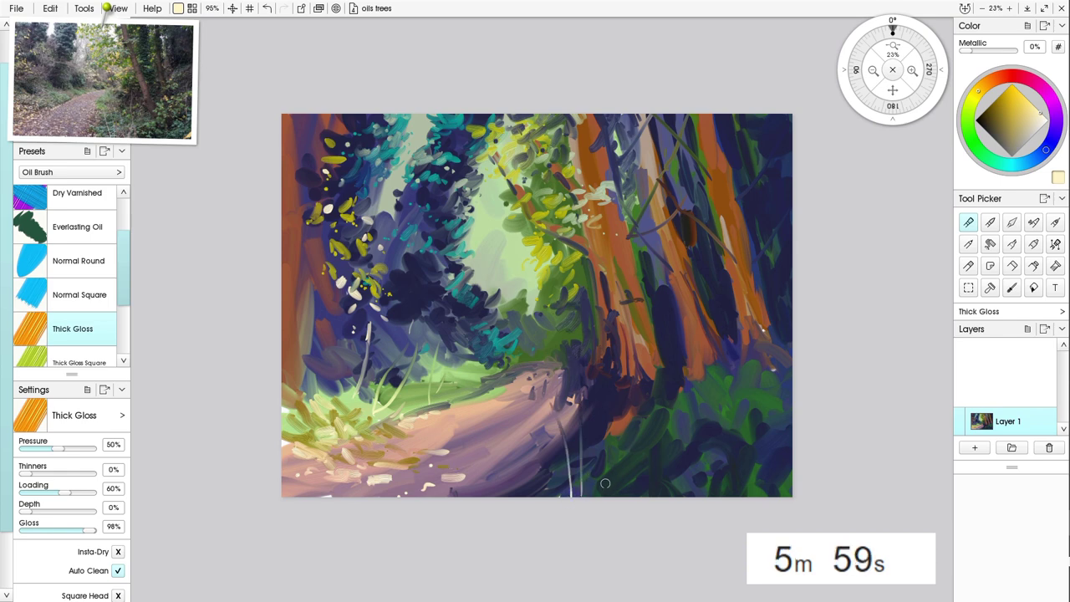
{"action": "left_click_drag", "start_coordinate": [575, 402], "coordinate": [579, 428]}
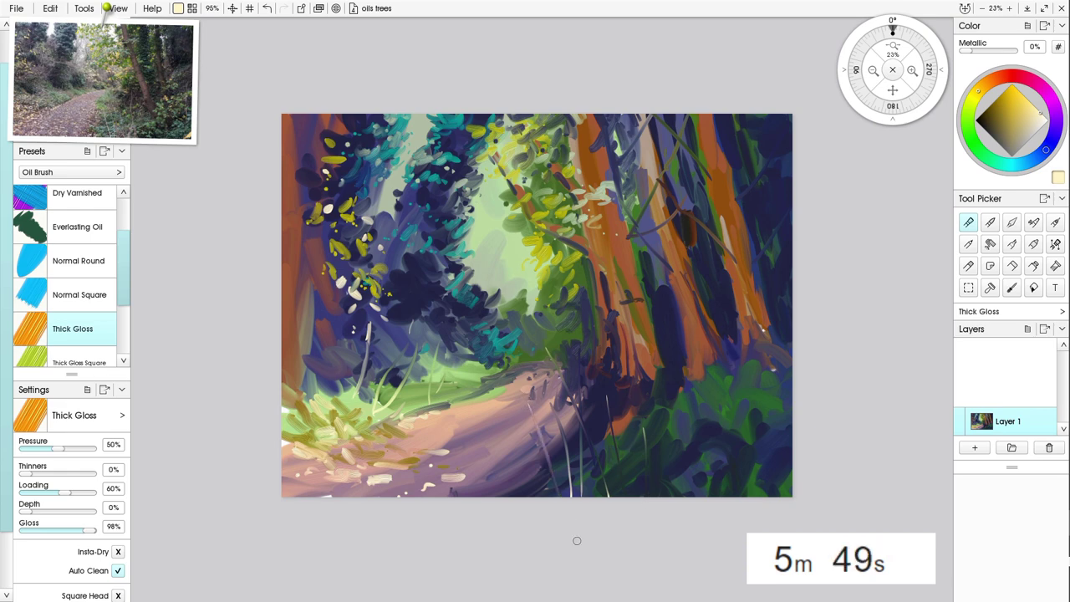
- Extend the cream dabs across the near path and along its far grassy edge
{"action": "mouse_move", "coordinate": [518, 479]}
{"action": "left_mouse_down"}
{"action": "mouse_move", "coordinate": [487, 499]}
{"action": "mouse_move", "coordinate": [485, 463]}
{"action": "mouse_move", "coordinate": [460, 469]}
{"action": "mouse_move", "coordinate": [482, 480]}
{"action": "mouse_move", "coordinate": [427, 484]}
{"action": "left_mouse_up"}
{"action": "left_click_drag", "start_coordinate": [416, 479], "coordinate": [407, 487]}
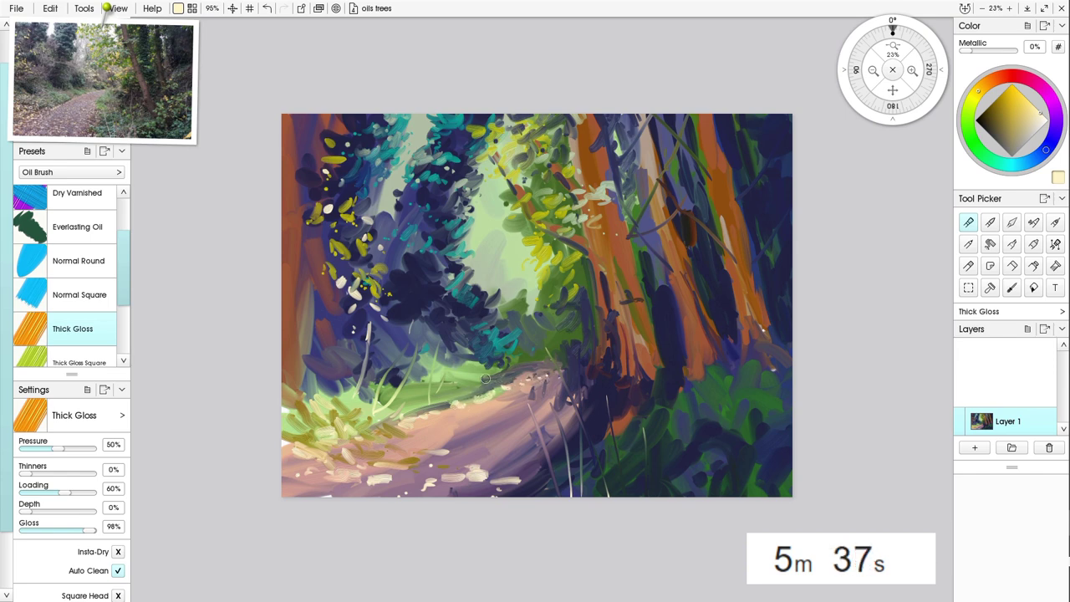
- Scatter orange fallen-leaf dabs over the path and grass bank, adding brown accents among them
{"action": "left_click", "coordinate": [1014, 90]}
{"action": "left_click_drag", "start_coordinate": [980, 89], "coordinate": [985, 84]}
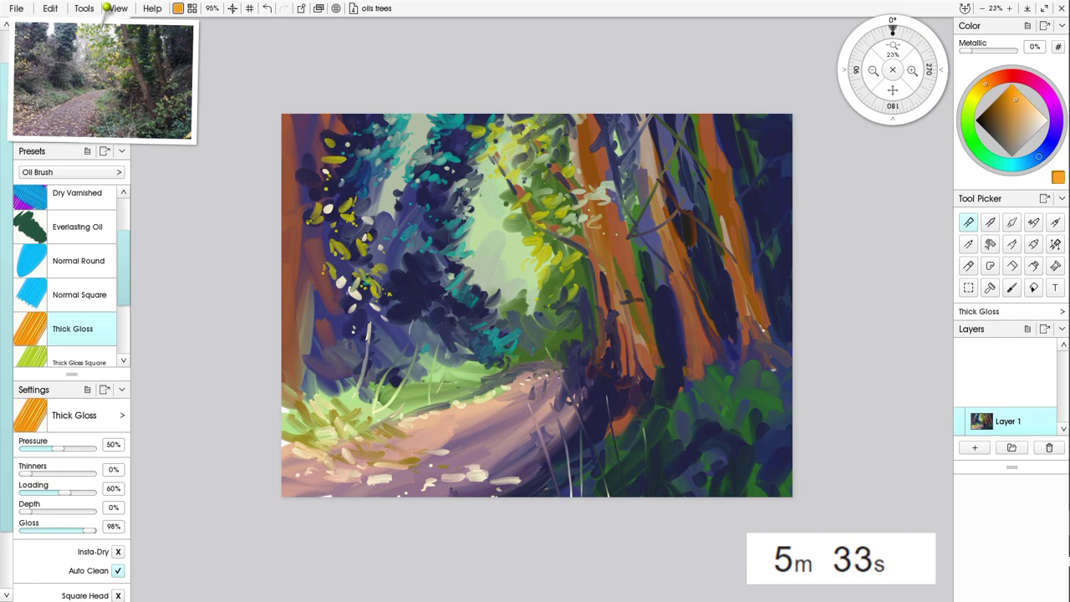
{"action": "left_click_drag", "start_coordinate": [468, 401], "coordinate": [436, 412]}
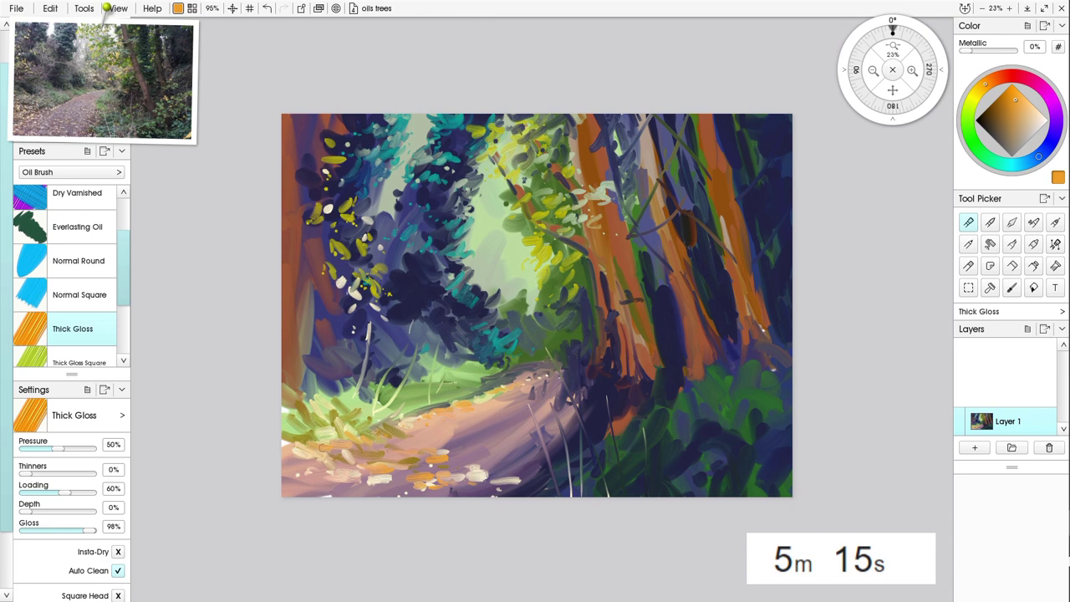
{"action": "mouse_move", "coordinate": [295, 462]}
{"action": "left_mouse_down"}
{"action": "mouse_move", "coordinate": [331, 487]}
{"action": "mouse_move", "coordinate": [360, 489]}
{"action": "left_mouse_up"}
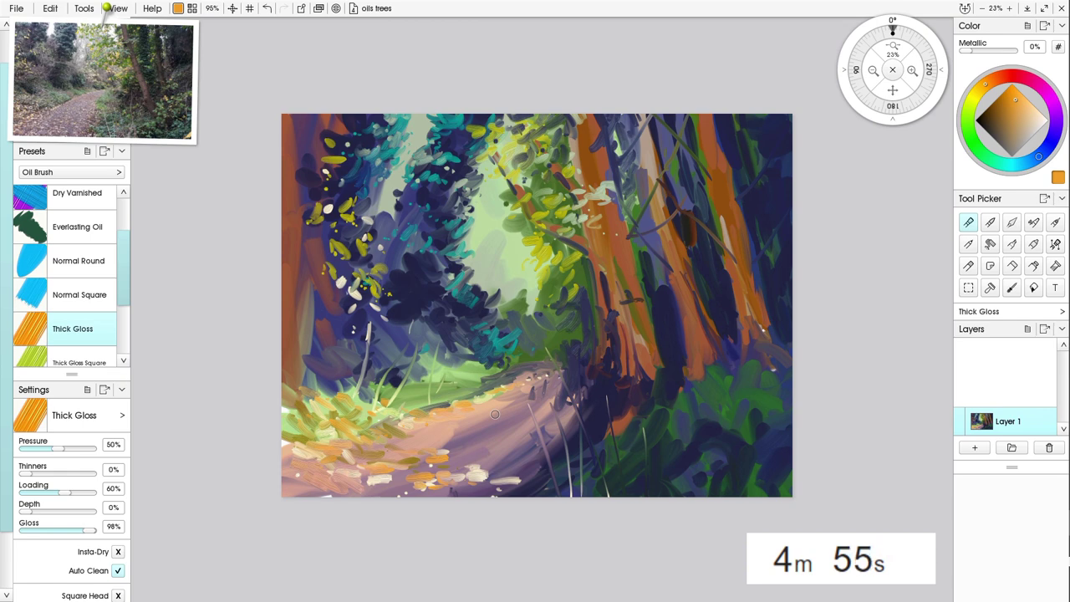
{"action": "left_click_drag", "start_coordinate": [536, 462], "coordinate": [507, 458]}
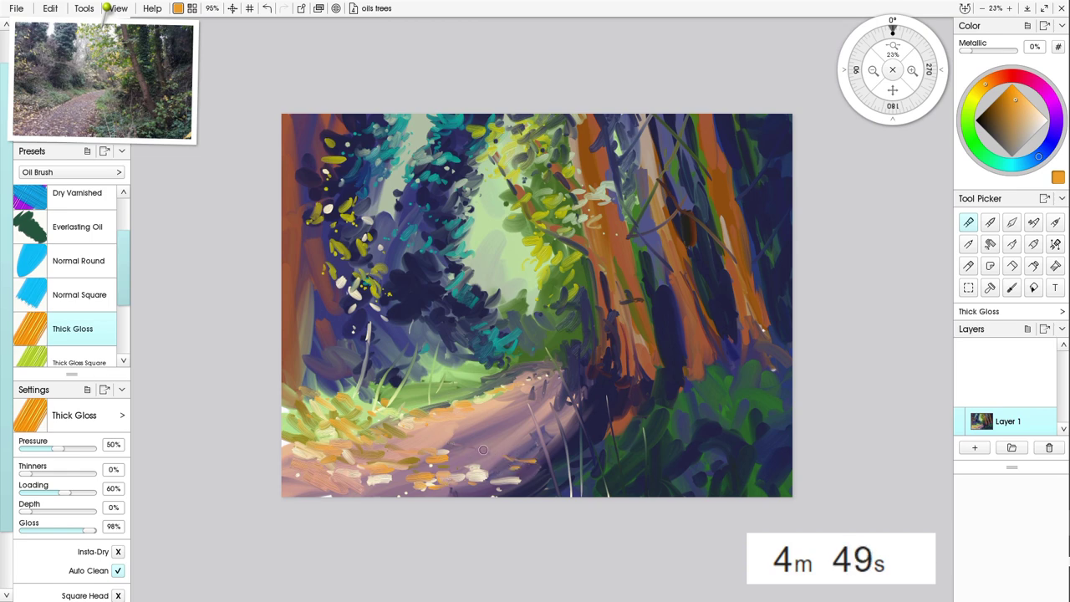
{"action": "mouse_move", "coordinate": [496, 443]}
{"action": "left_mouse_down"}
{"action": "mouse_move", "coordinate": [418, 443]}
{"action": "mouse_move", "coordinate": [444, 424]}
{"action": "mouse_move", "coordinate": [433, 417]}
{"action": "mouse_move", "coordinate": [508, 430]}
{"action": "left_mouse_up"}
{"action": "left_click", "coordinate": [367, 443], "text": "alt"}
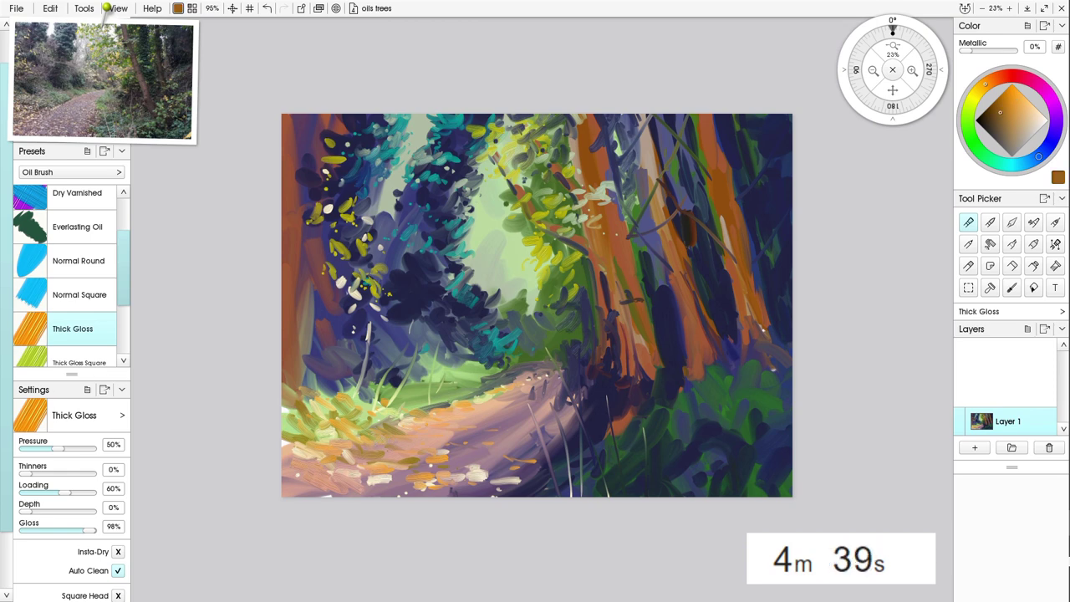
{"action": "mouse_move", "coordinate": [368, 457]}
{"action": "left_mouse_down"}
{"action": "mouse_move", "coordinate": [314, 451]}
{"action": "mouse_move", "coordinate": [345, 440]}
{"action": "left_mouse_up"}
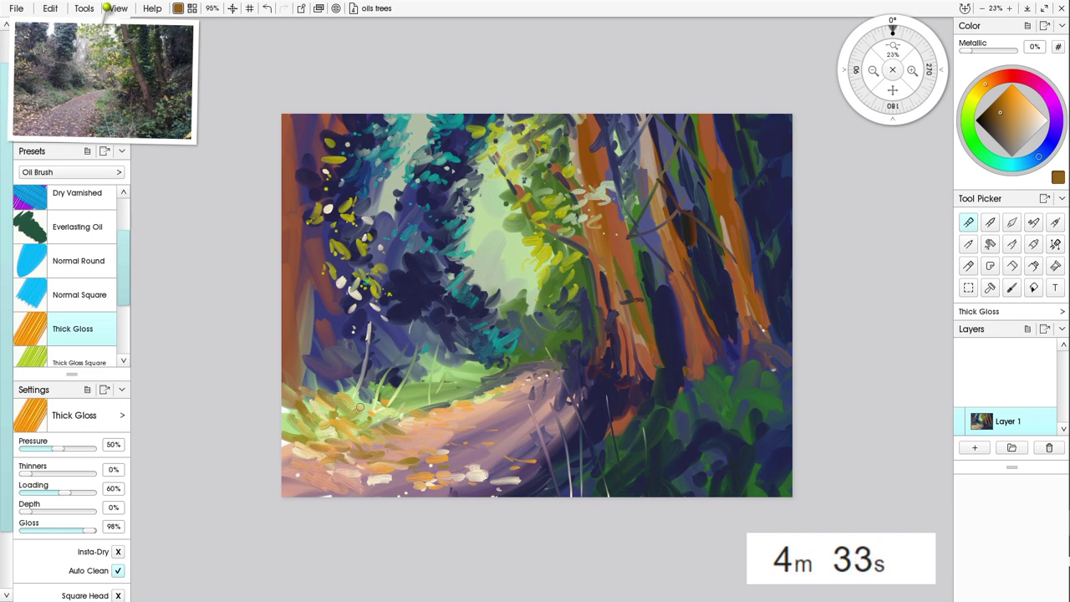
- Paint deep indigo shadows at the base of the trunk beside the grass bank and thin branches crossing it
{"action": "left_click", "coordinate": [1053, 138]}
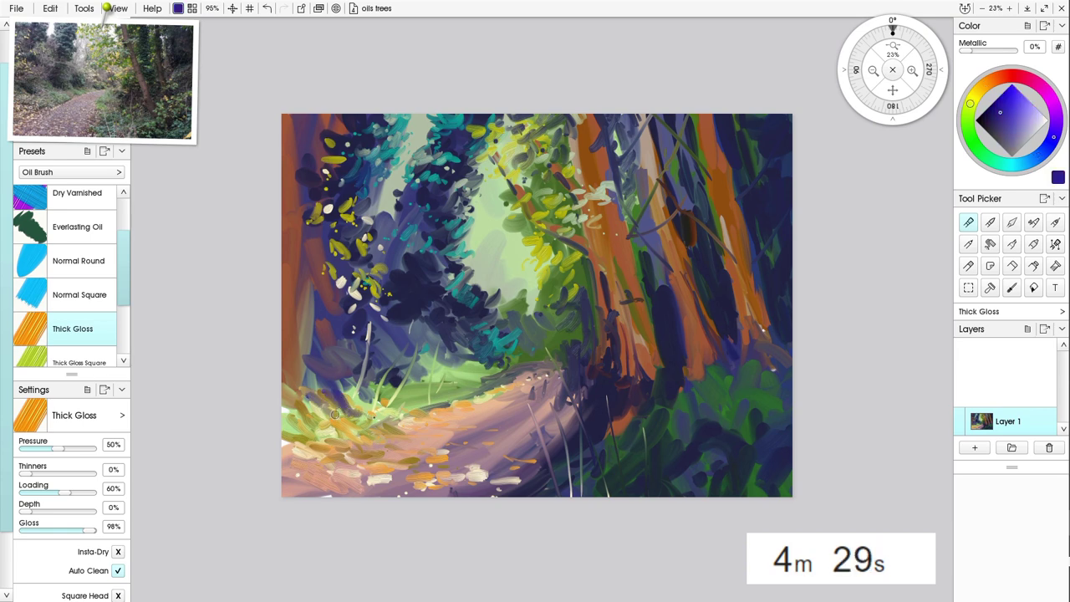
{"action": "mouse_move", "coordinate": [314, 396]}
{"action": "left_mouse_down"}
{"action": "mouse_move", "coordinate": [305, 366]}
{"action": "mouse_move", "coordinate": [303, 386]}
{"action": "left_mouse_up"}
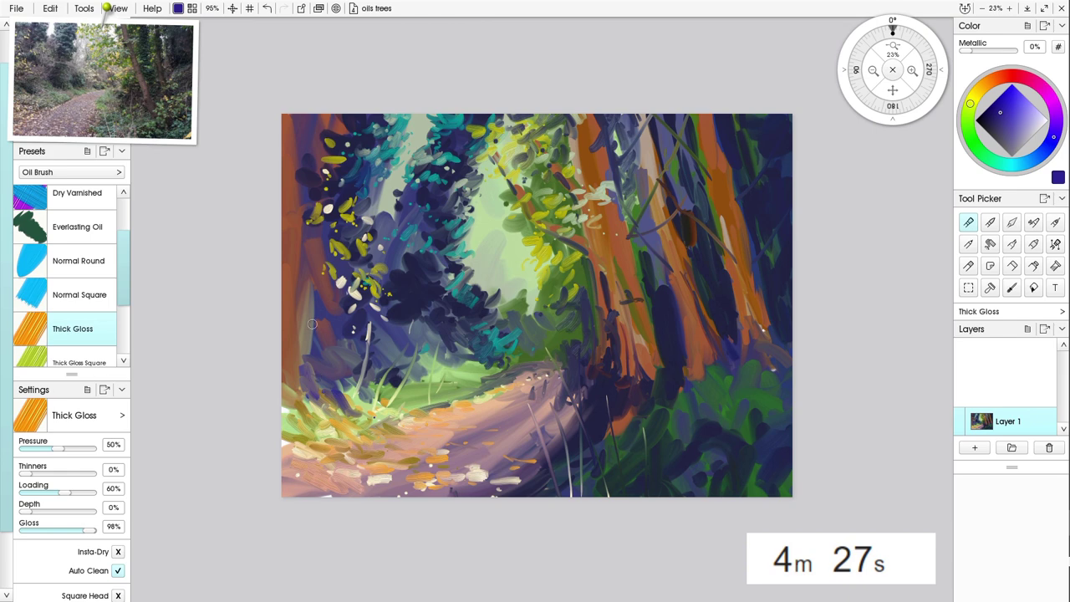
{"action": "left_click_drag", "start_coordinate": [284, 290], "coordinate": [331, 196]}
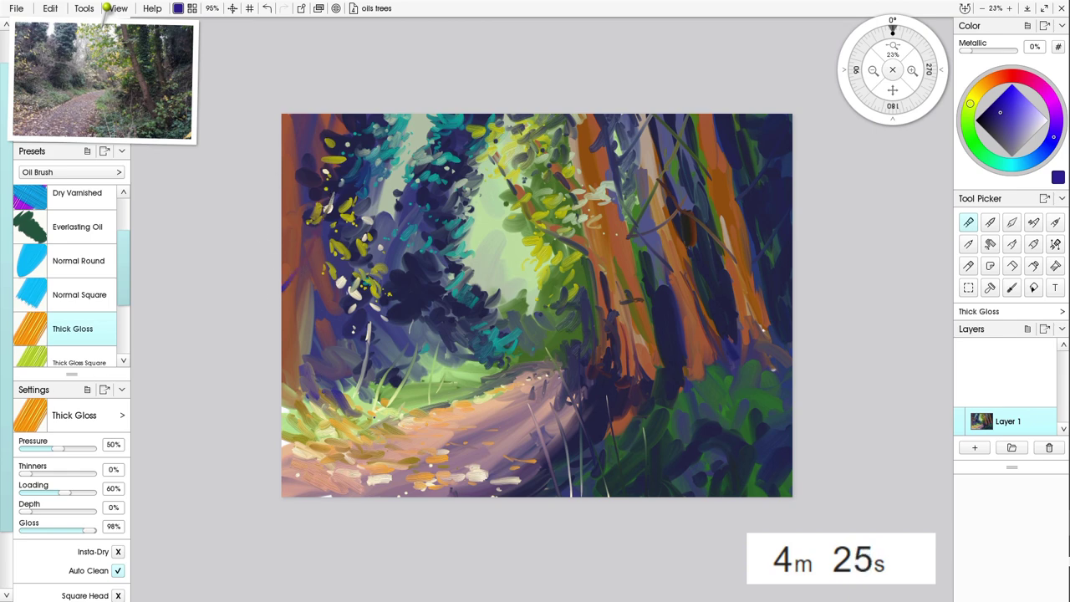
{"action": "mouse_move", "coordinate": [285, 289]}
{"action": "left_mouse_down"}
{"action": "mouse_move", "coordinate": [339, 267]}
{"action": "mouse_move", "coordinate": [268, 276]}
{"action": "mouse_move", "coordinate": [287, 304]}
{"action": "mouse_move", "coordinate": [319, 303]}
{"action": "mouse_move", "coordinate": [385, 279]}
{"action": "left_mouse_up"}
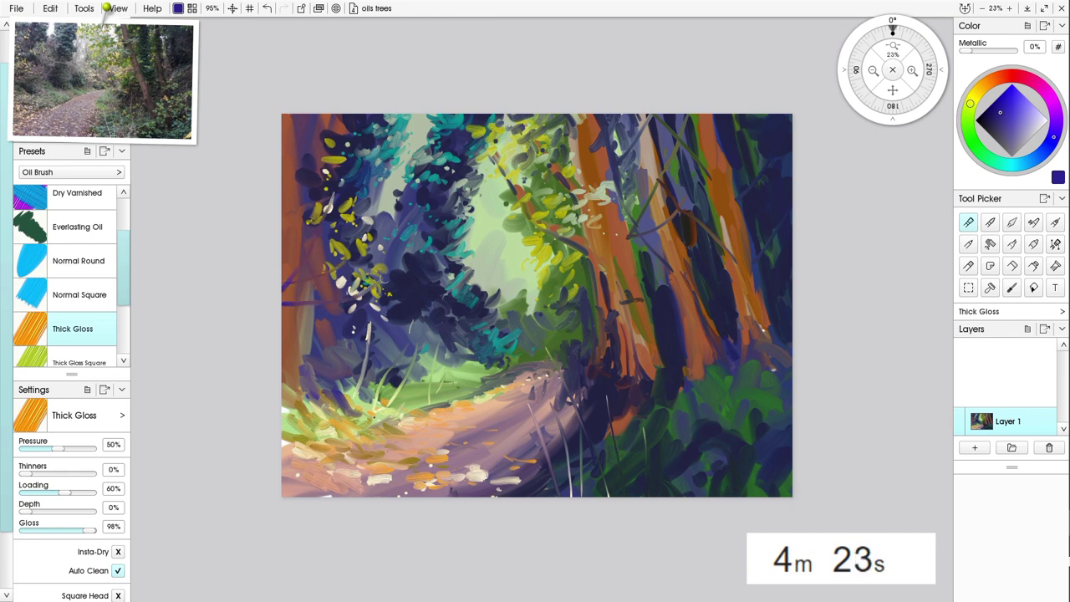
{"action": "left_click_drag", "start_coordinate": [289, 323], "coordinate": [359, 339]}
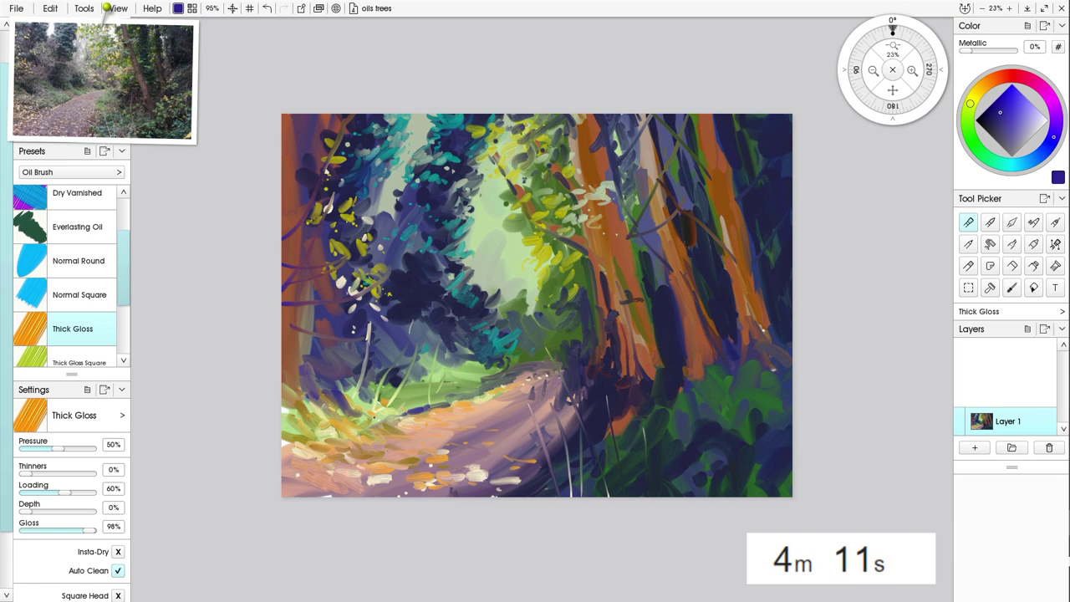
- Dot dark purple accents along the grass edge and among the fallen leaves on the near path
{"action": "left_click", "coordinate": [1056, 120]}
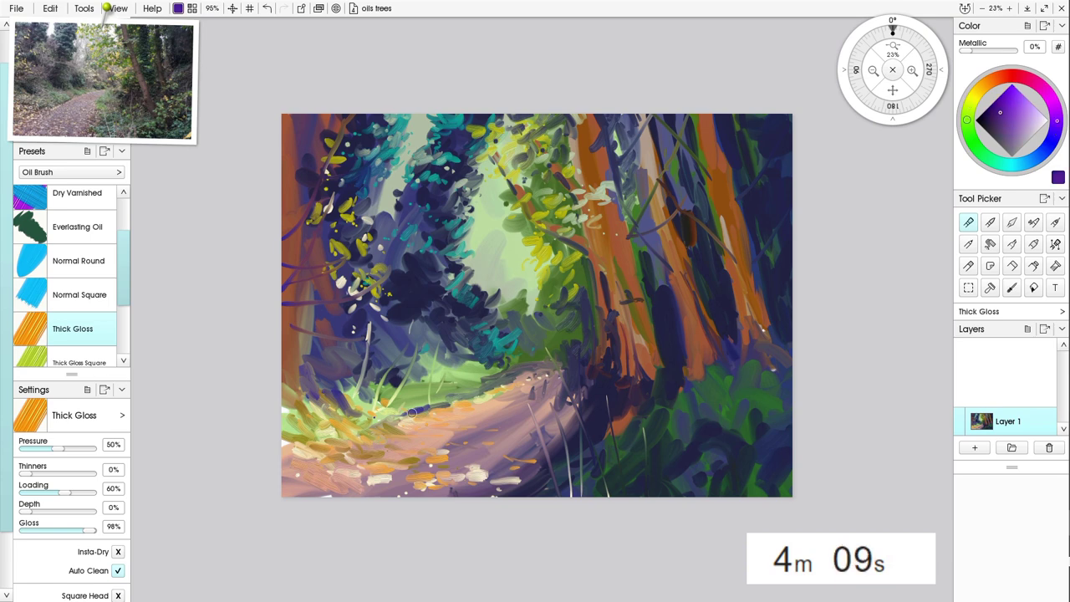
{"action": "mouse_move", "coordinate": [411, 413]}
{"action": "left_mouse_down"}
{"action": "mouse_move", "coordinate": [359, 422]}
{"action": "mouse_move", "coordinate": [378, 427]}
{"action": "mouse_move", "coordinate": [346, 441]}
{"action": "left_mouse_up"}
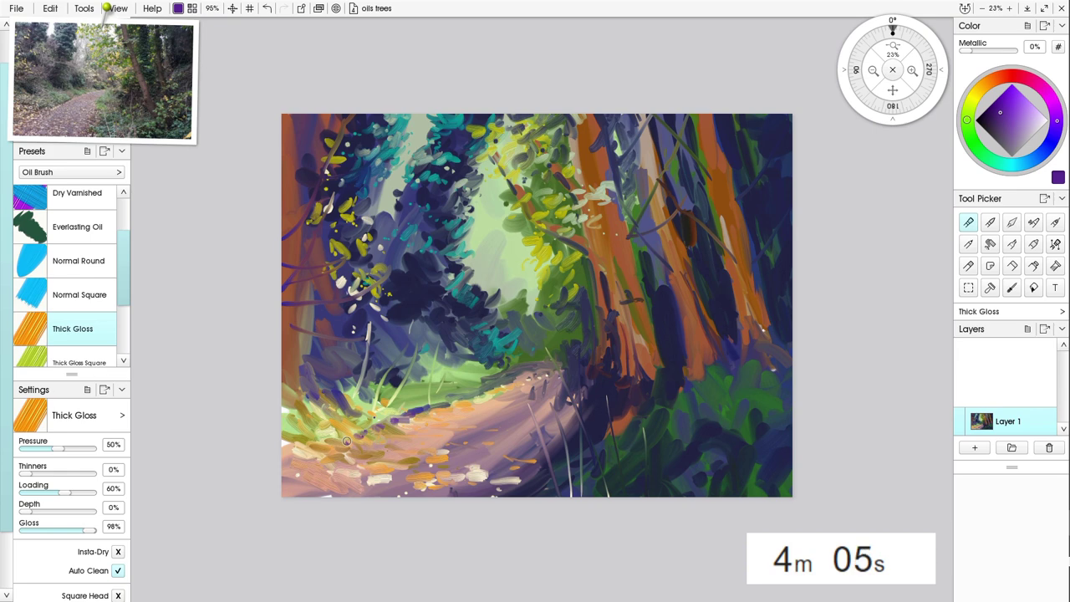
{"action": "left_click", "coordinate": [337, 434]}
{"action": "left_click", "coordinate": [343, 443]}
{"action": "left_click", "coordinate": [319, 449]}
{"action": "left_click", "coordinate": [302, 460]}
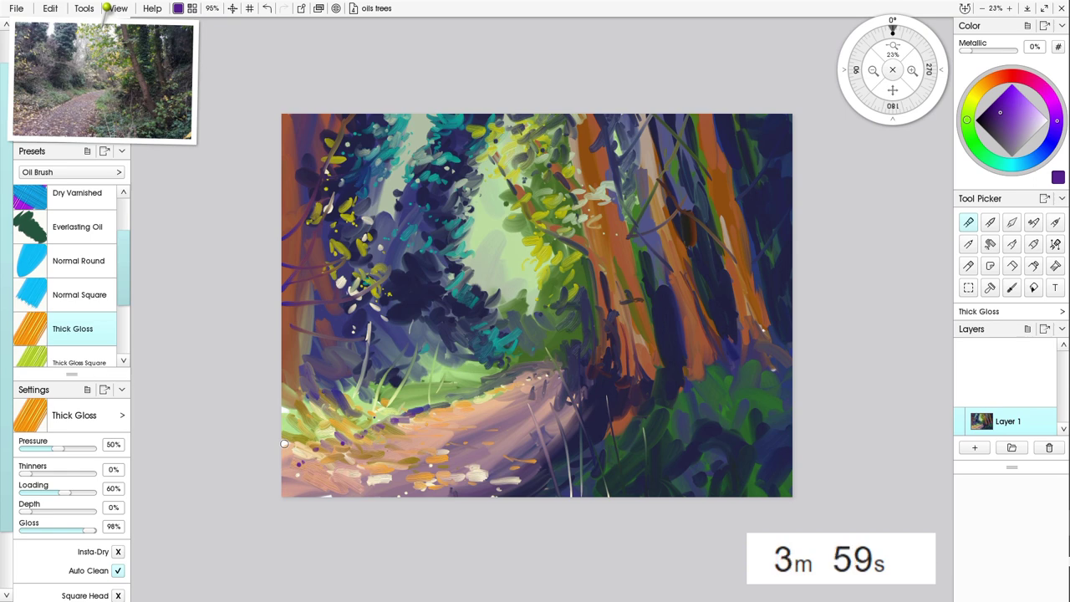
- Dab bright yellow leaves over the dark green bushes below the brown trunks
{"action": "left_click", "coordinate": [976, 94]}
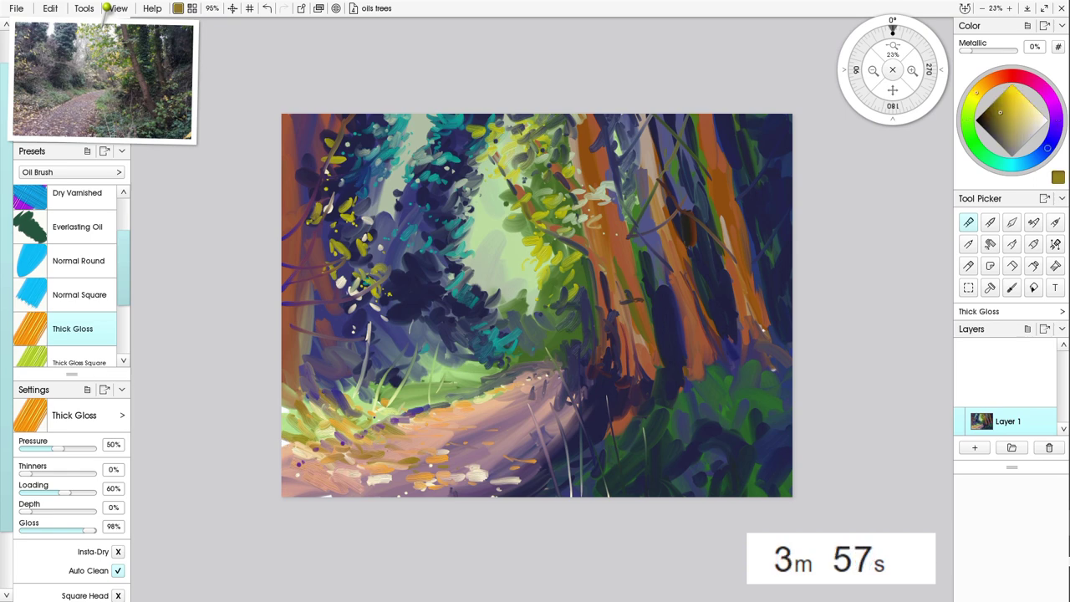
{"action": "left_click_drag", "start_coordinate": [1008, 105], "coordinate": [1019, 98]}
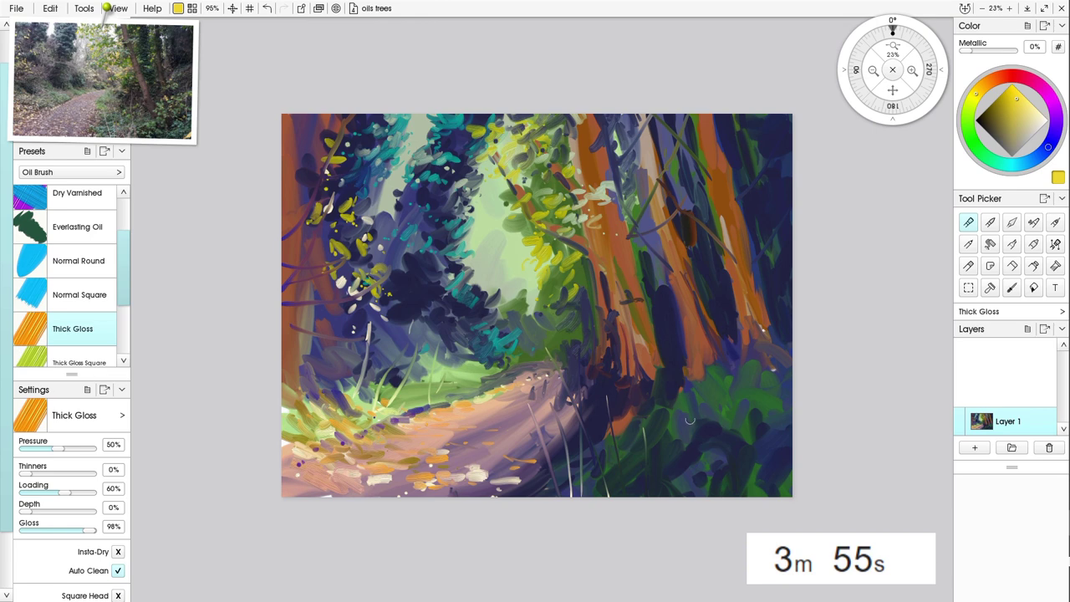
{"action": "mouse_move", "coordinate": [713, 377]}
{"action": "left_mouse_down"}
{"action": "mouse_move", "coordinate": [683, 398]}
{"action": "mouse_move", "coordinate": [688, 408]}
{"action": "mouse_move", "coordinate": [732, 408]}
{"action": "mouse_move", "coordinate": [754, 378]}
{"action": "mouse_move", "coordinate": [739, 373]}
{"action": "left_mouse_up"}
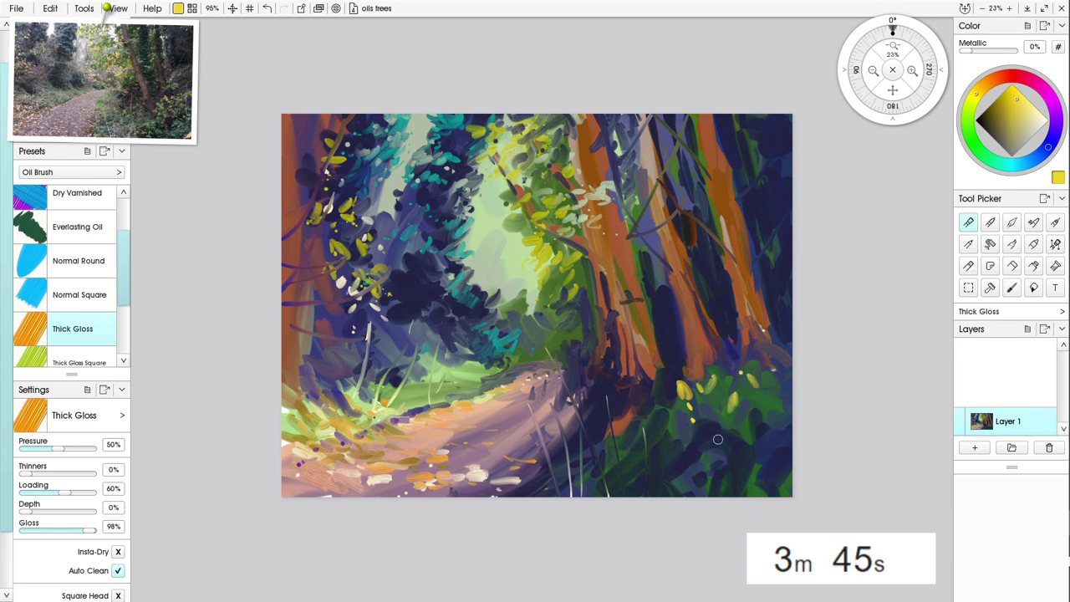
{"action": "mouse_move", "coordinate": [720, 435]}
{"action": "left_mouse_down"}
{"action": "mouse_move", "coordinate": [677, 444]}
{"action": "mouse_move", "coordinate": [642, 436]}
{"action": "left_mouse_up"}
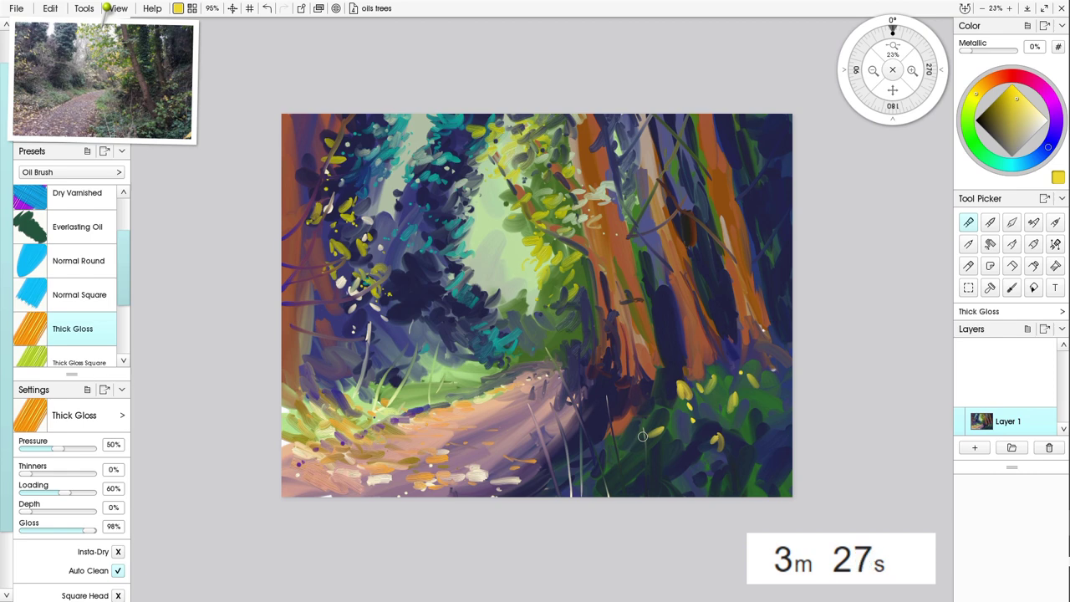
- Sign the painting with the artist's name in greyish beige over the dark foreground bushes, using a 59% brush size
{"action": "left_click_drag", "start_coordinate": [1016, 113], "coordinate": [1015, 143]}
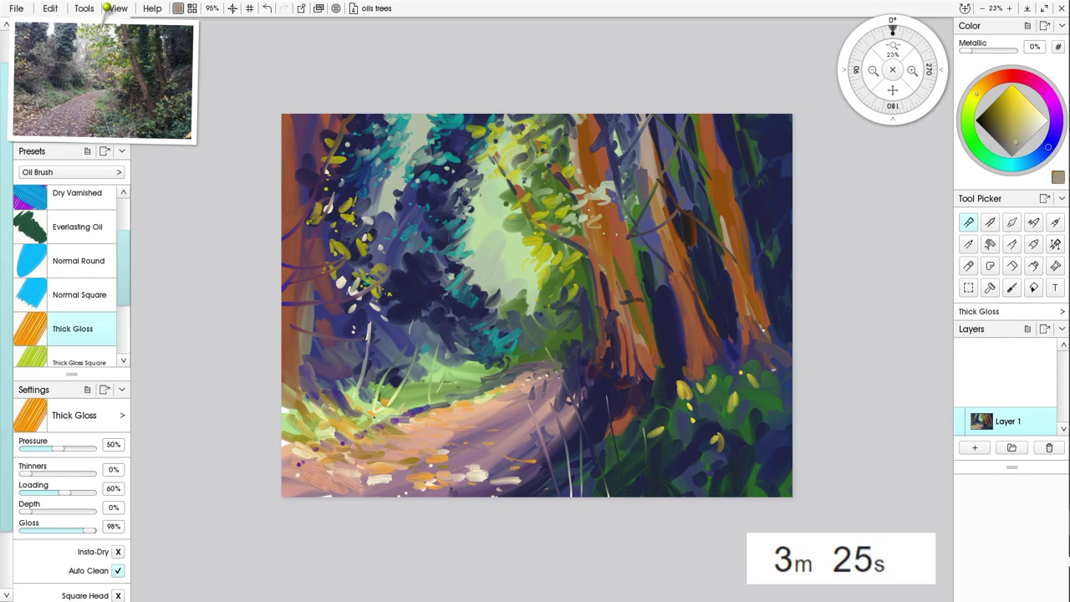
{"action": "key", "text": "bracketleft"}
{"action": "key", "text": "bracketleft"}
{"action": "key", "text": "bracketleft"}
{"action": "key", "text": "bracketleft"}
{"action": "key", "text": "bracketleft"}
{"action": "key", "text": "bracketleft"}
{"action": "key", "text": "bracketright"}
{"action": "key", "text": "bracketright"}
{"action": "key", "text": "bracketright"}
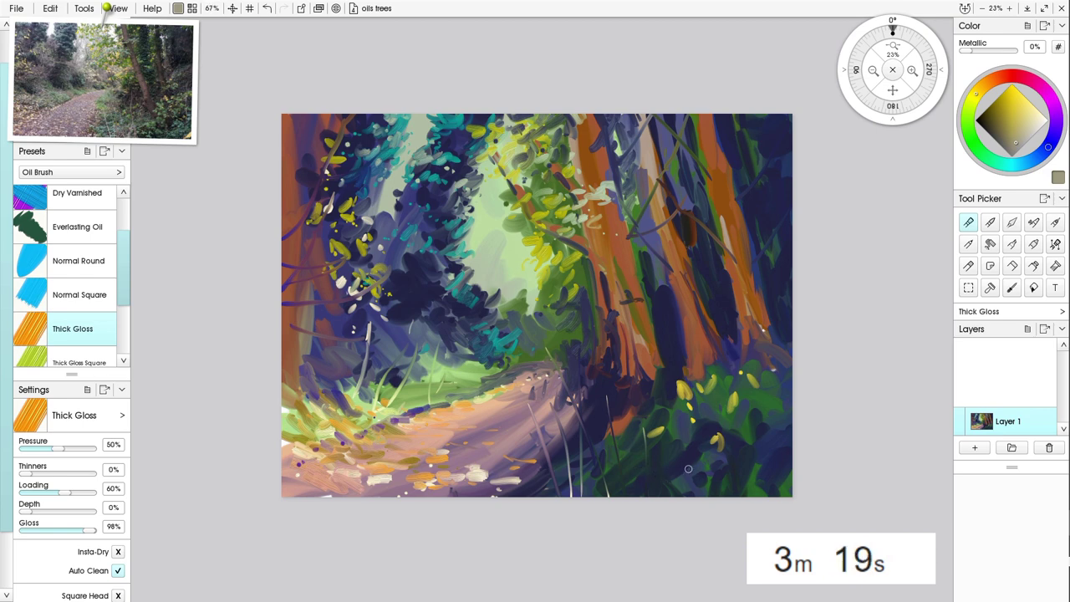
{"action": "key", "text": "bracketright"}
{"action": "key", "text": "bracketleft"}
{"action": "key", "text": "bracketleft"}
{"action": "mouse_move", "coordinate": [682, 473]}
{"action": "left_mouse_down"}
{"action": "mouse_move", "coordinate": [708, 477]}
{"action": "mouse_move", "coordinate": [714, 463]}
{"action": "mouse_move", "coordinate": [721, 480]}
{"action": "mouse_move", "coordinate": [739, 461]}
{"action": "mouse_move", "coordinate": [737, 475]}
{"action": "mouse_move", "coordinate": [750, 462]}
{"action": "mouse_move", "coordinate": [766, 481]}
{"action": "mouse_move", "coordinate": [780, 473]}
{"action": "left_mouse_up"}
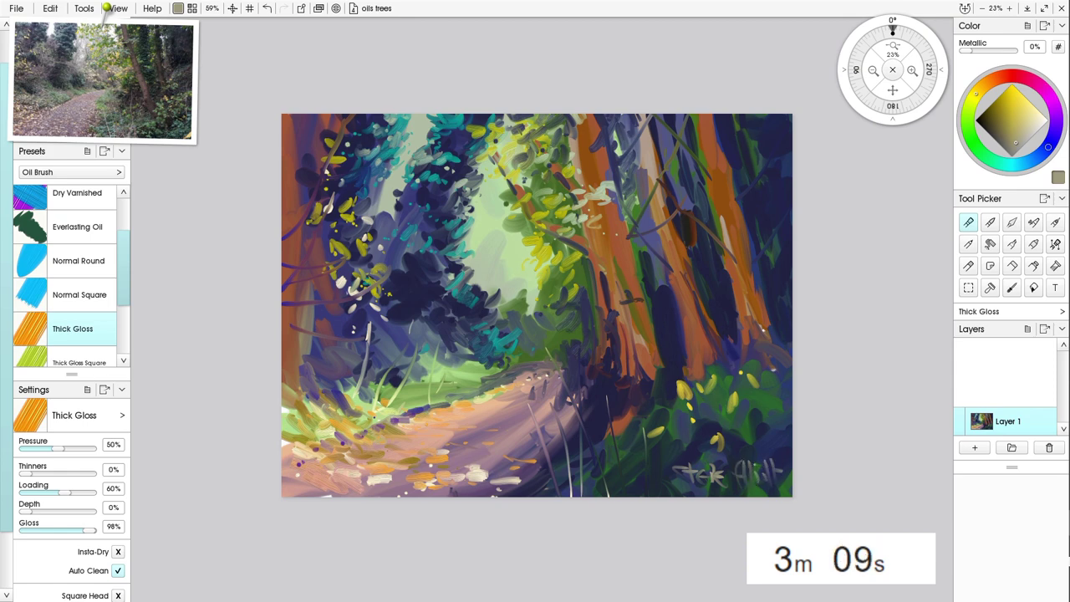